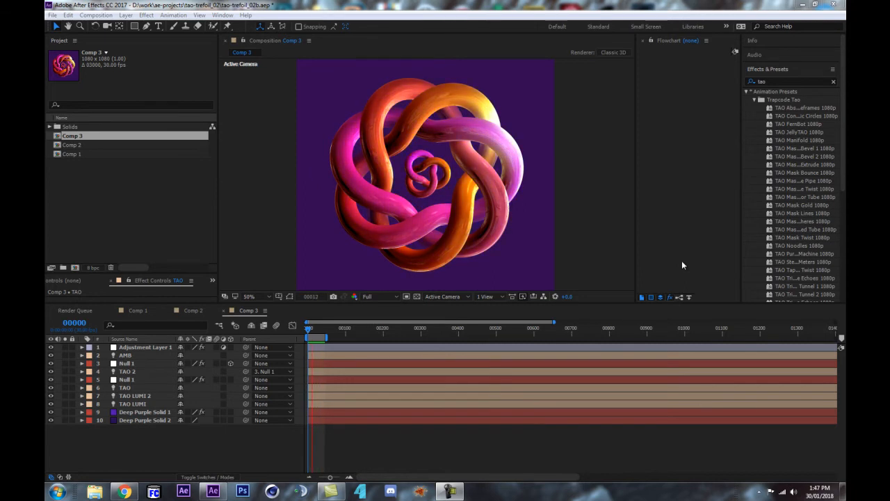
# Step: Create a new 1080 x 1080 px composition at 30 fps lasting 3000 frames, and enlarge its preview area
pyautogui.moveTo(319, 331); pyautogui.dragTo(316, 334)
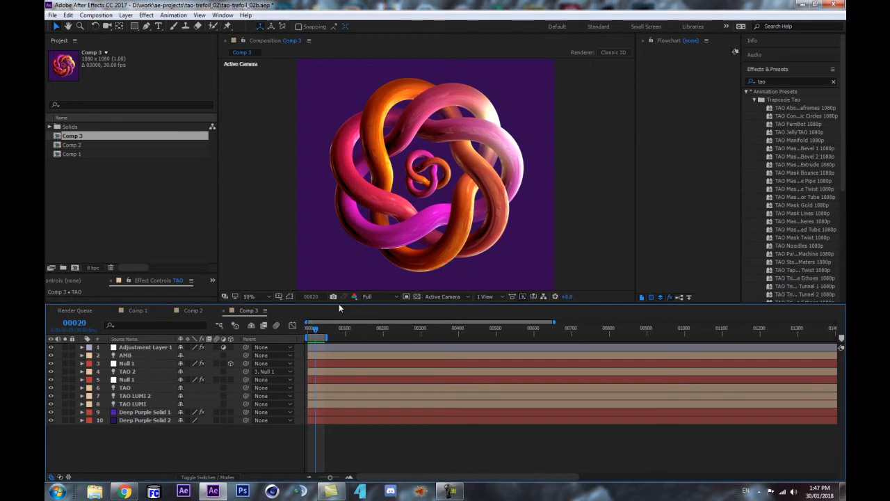
pyautogui.click(83, 202)
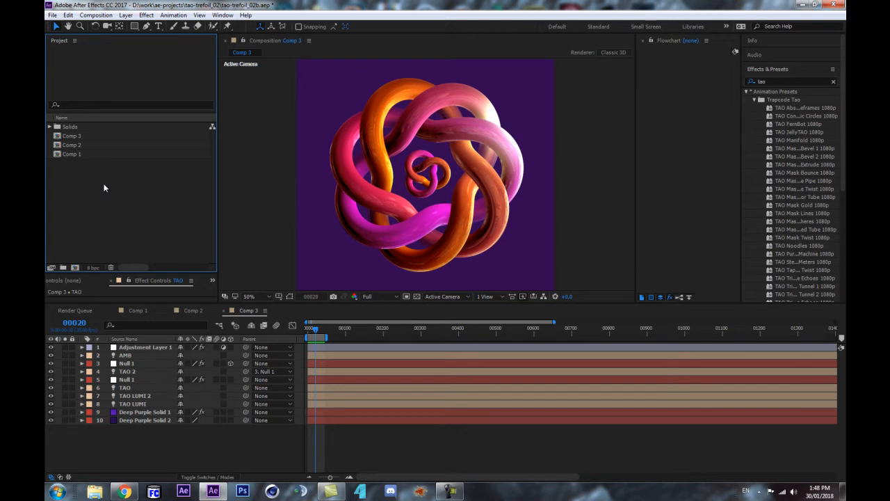
pyautogui.hotkey('ctrl', 'n')
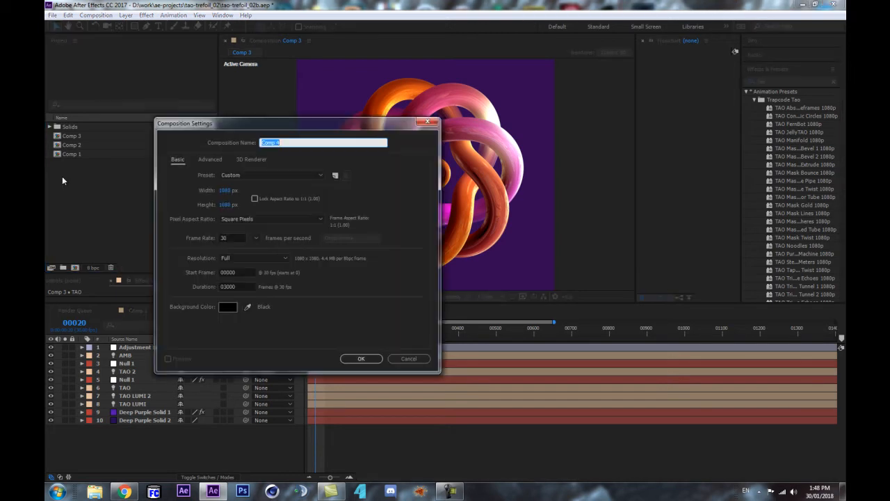
pyautogui.press('Return')
pyautogui.moveTo(426, 301); pyautogui.dragTo(426, 369)
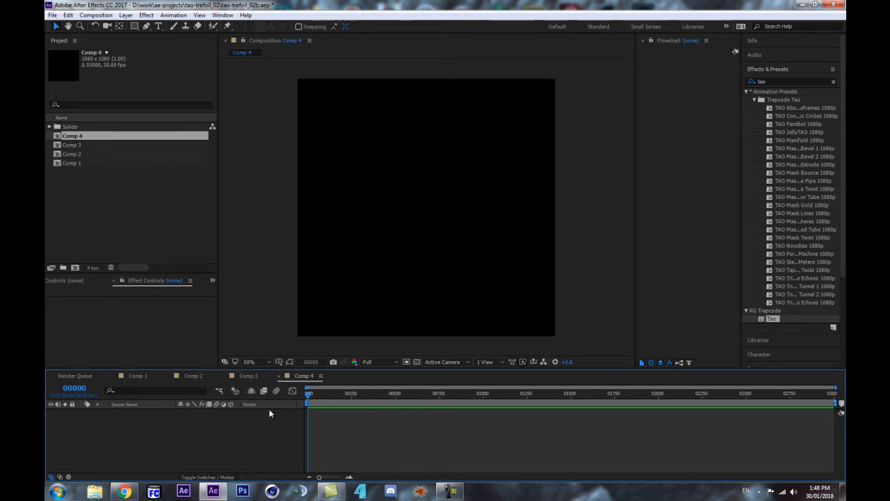
# Step: Add a spot light named TAO to the new composition and return to the first frame
pyautogui.hotkey('ctrl', 'alt', 'shift', 'l')
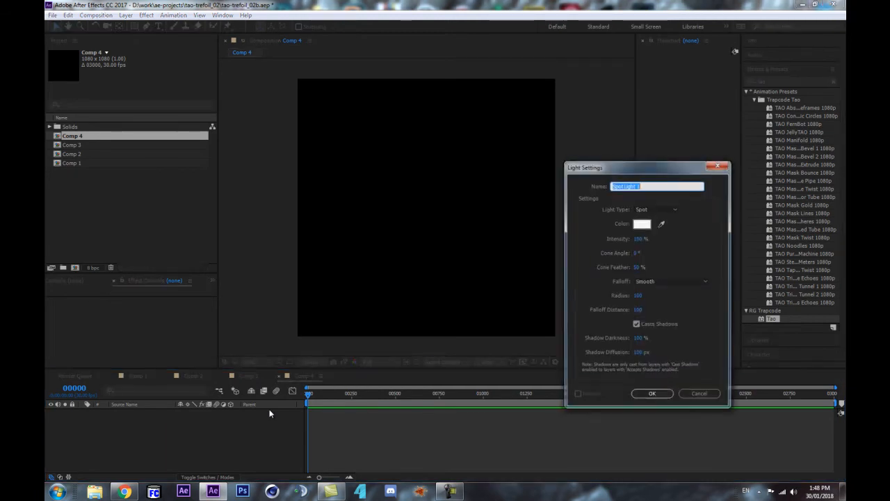
pyautogui.write('TA')
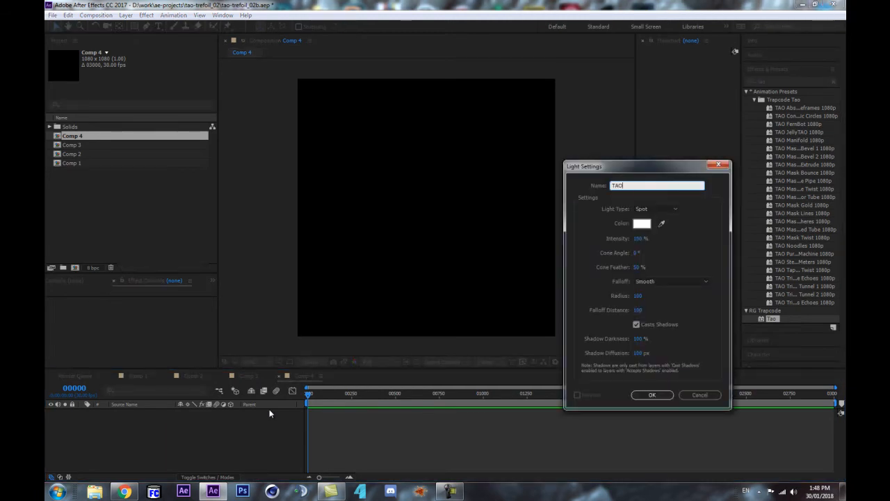
pyautogui.write('O')
pyautogui.click(651, 394)
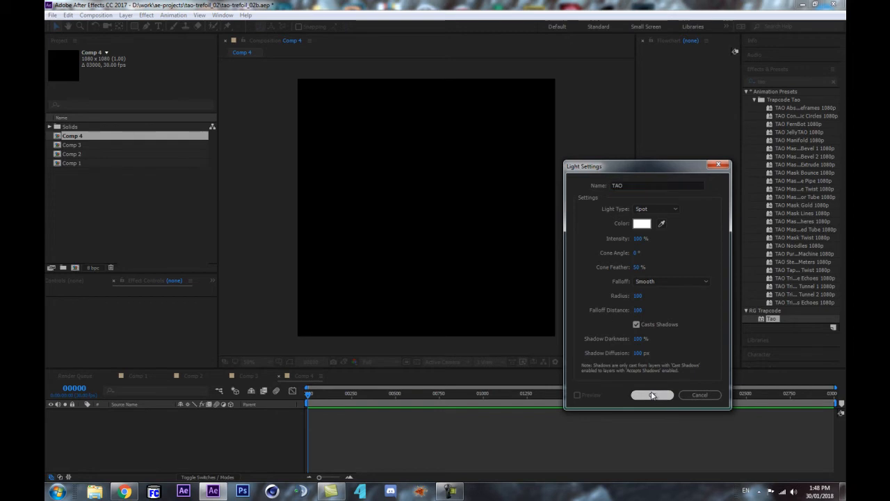
pyautogui.click(350, 391)
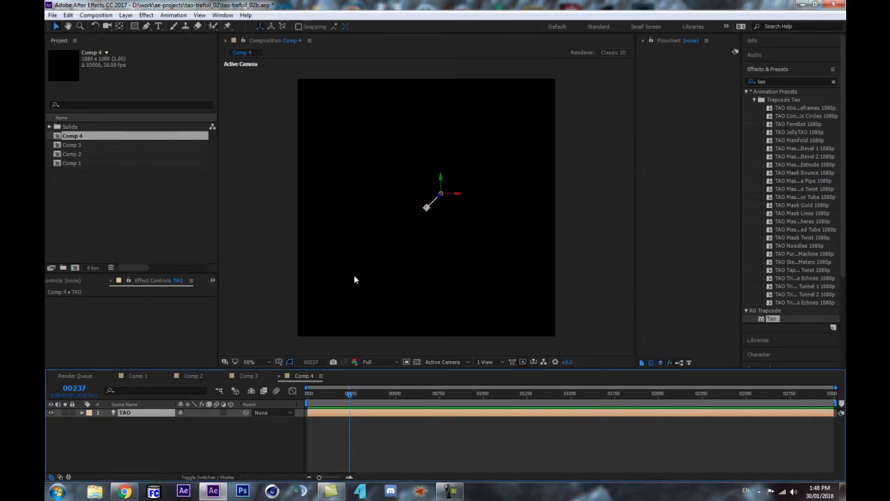
pyautogui.press('Home')
# Step: Switch to Chrome and examine the trefoil knot's parametric x, y and z equations in the Wikipedia article
pyautogui.click(126, 492)
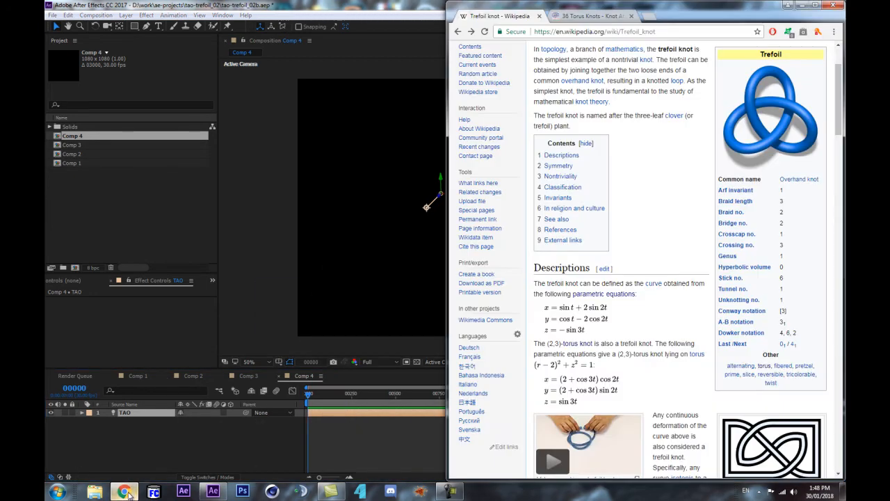
pyautogui.click(815, 6)
pyautogui.scroll(3, 354, 192)
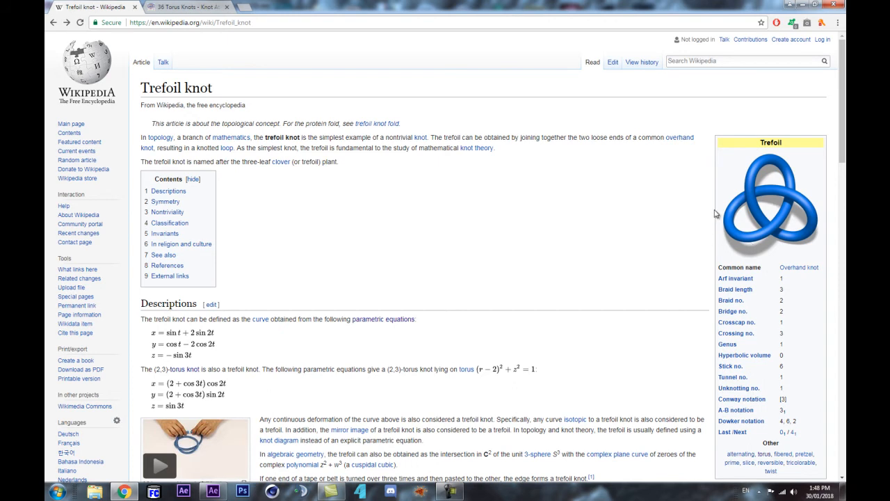
pyautogui.scroll(-2, 597, 191)
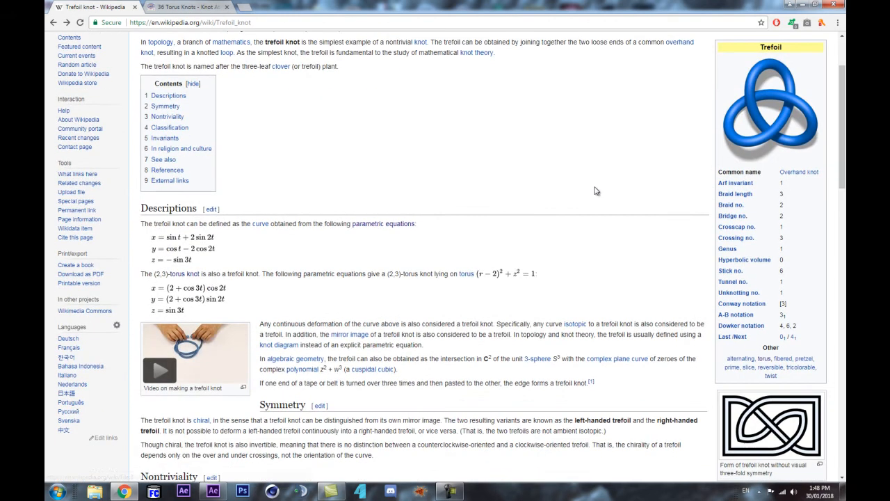
pyautogui.scroll(1, 287, 189)
pyautogui.moveTo(203, 308); pyautogui.dragTo(151, 280)
pyautogui.click(237, 308)
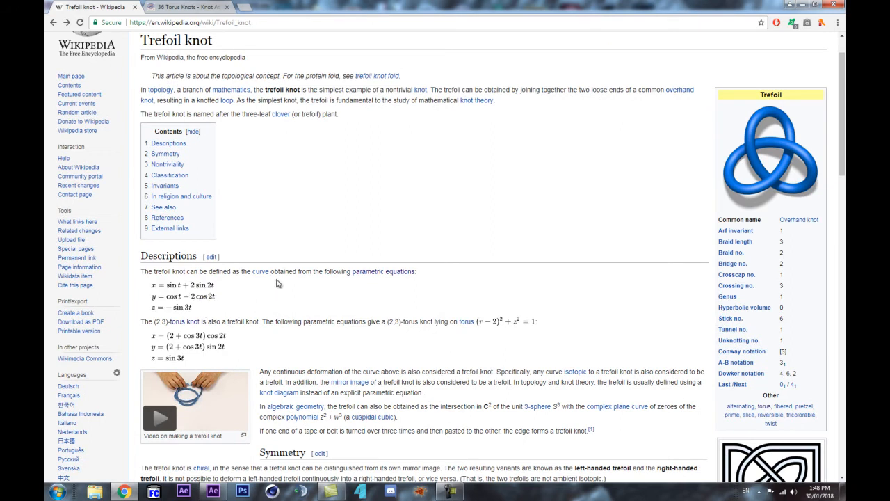
pyautogui.moveTo(203, 308); pyautogui.dragTo(146, 287)
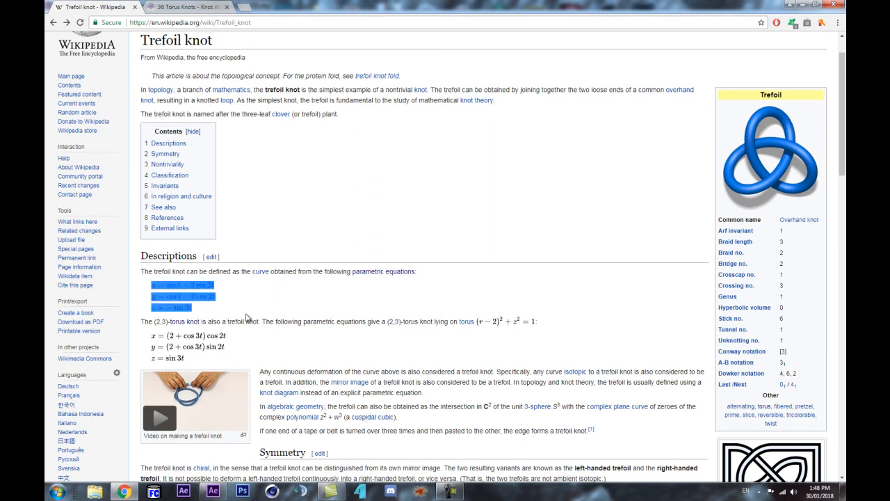
pyautogui.click(193, 311)
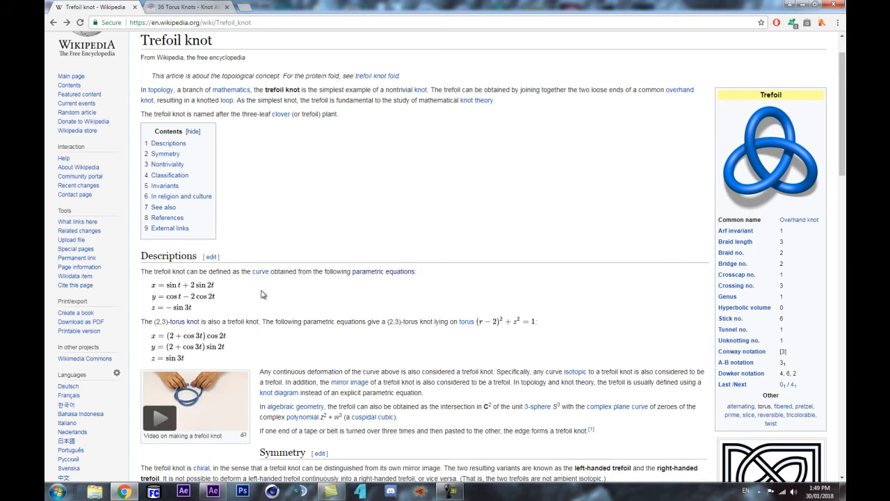
# Step: Return to After Effects and set the TAO light's position to 0, 0, 0
pyautogui.moveTo(220, 491)
pyautogui.click(212, 491)
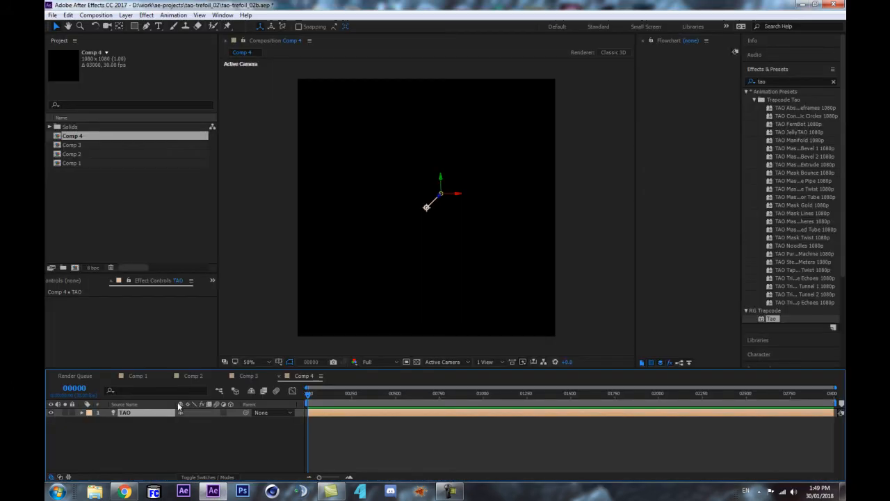
pyautogui.press('p')
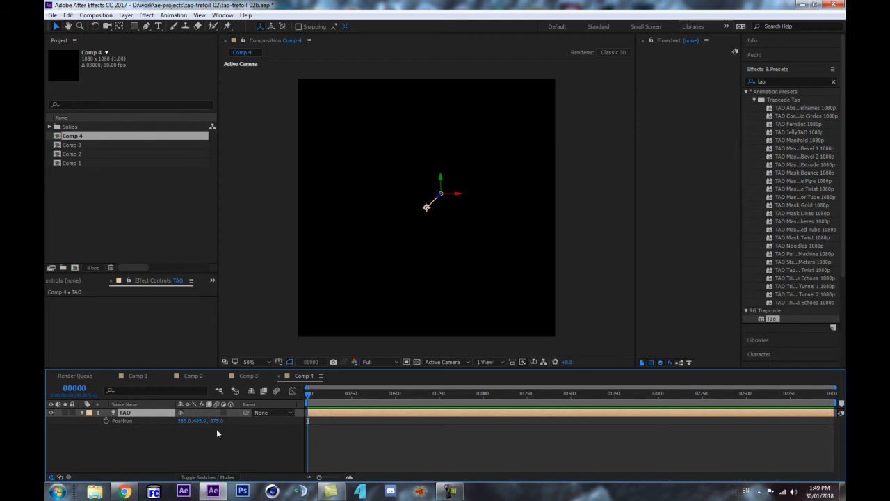
pyautogui.click(180, 422)
pyautogui.write('5')
pyautogui.press('Return')
pyautogui.write('0')
pyautogui.press('Tab')
pyautogui.write('0')
pyautogui.press('Return')
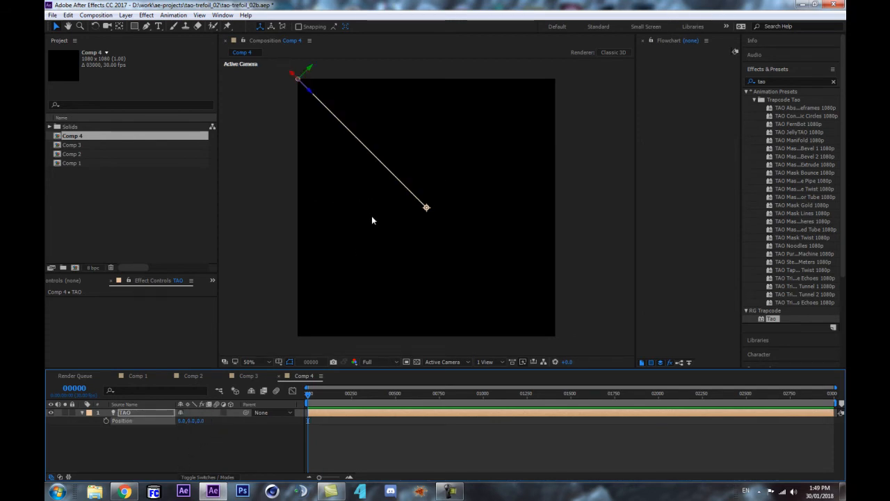
# Step: Add a null object, make it 3D, and parent the TAO light to it
pyautogui.press(',')
pyautogui.click(163, 450)
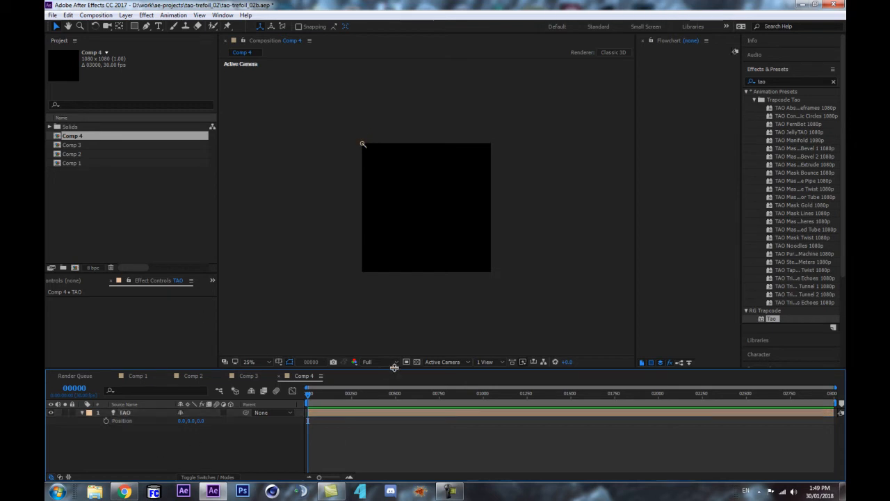
pyautogui.moveTo(393, 369); pyautogui.dragTo(408, 335)
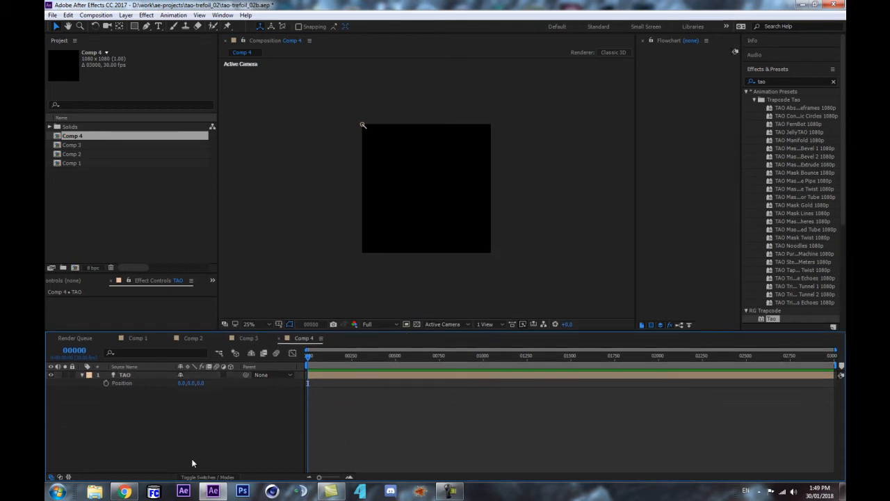
pyautogui.hotkey('ctrl', 'alt', 'shift', 'y')
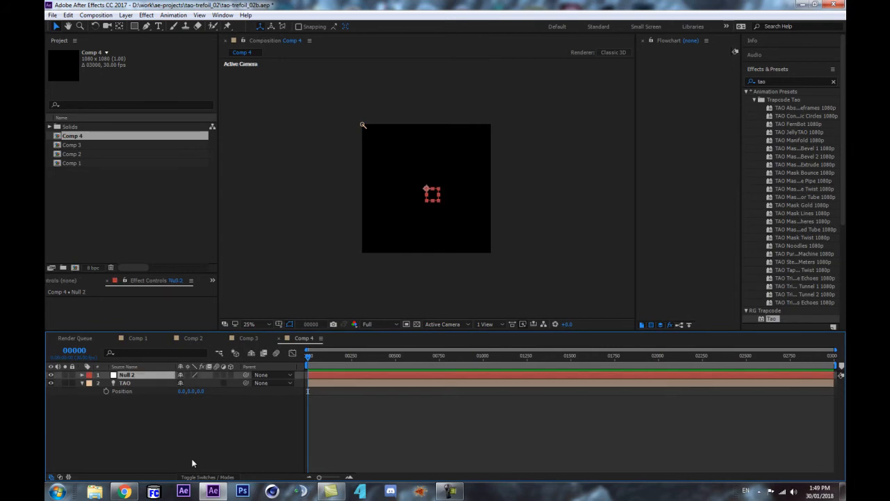
pyautogui.click(231, 374)
pyautogui.moveTo(245, 383); pyautogui.dragTo(126, 375)
# Step: Zero the parented TAO light's position to 0, 0, 0 so it sits on the null
pyautogui.click(203, 391)
pyautogui.write('0')
pyautogui.press('Return')
pyautogui.press('/')
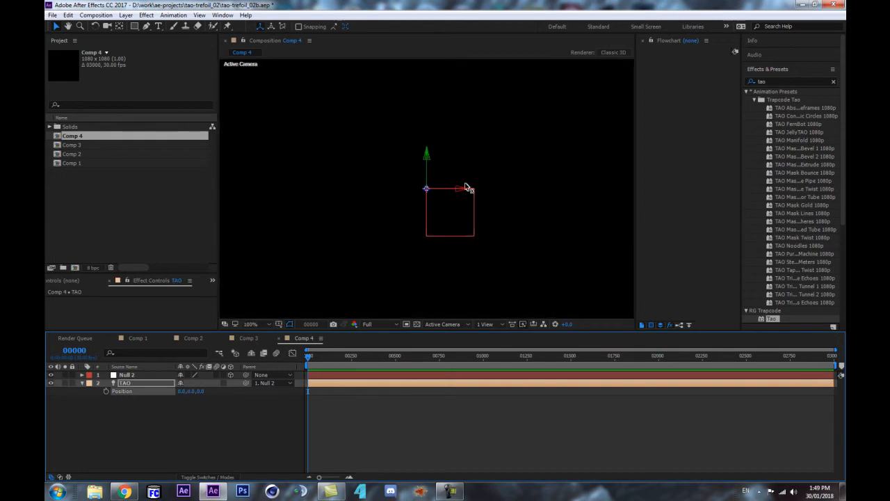
pyautogui.press(',')
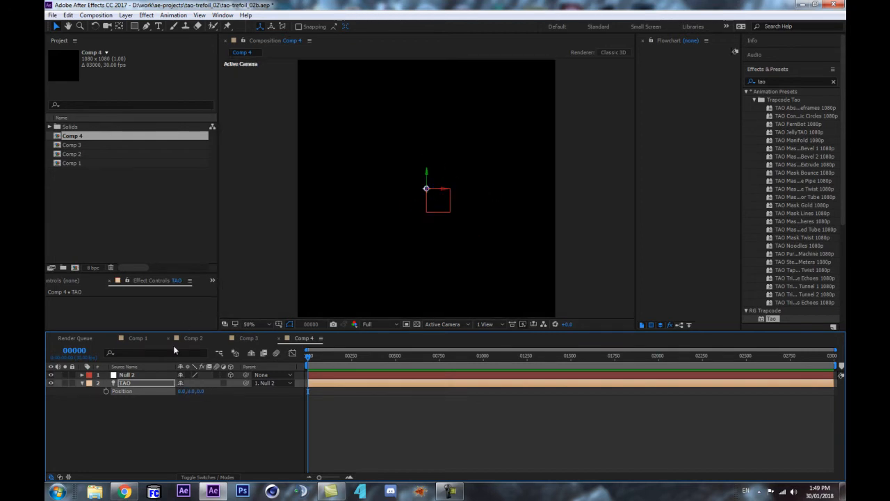
pyautogui.click(212, 421)
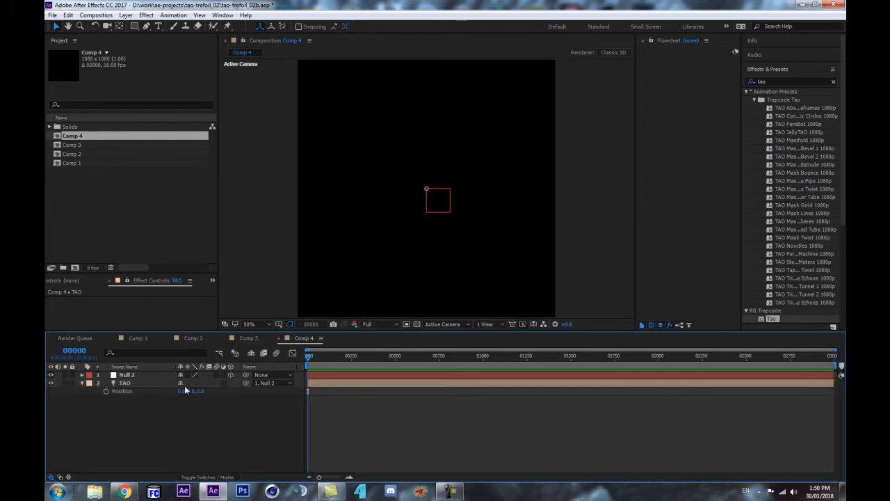
pyautogui.click(132, 383)
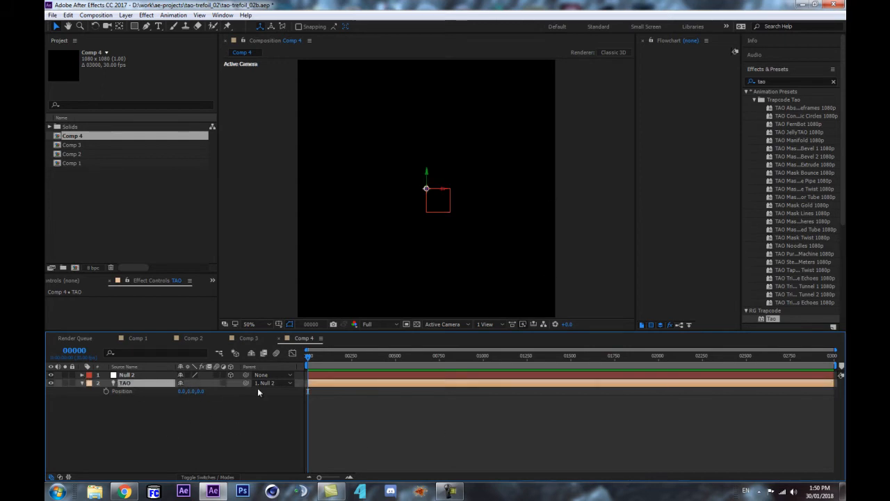
pyautogui.click(178, 430)
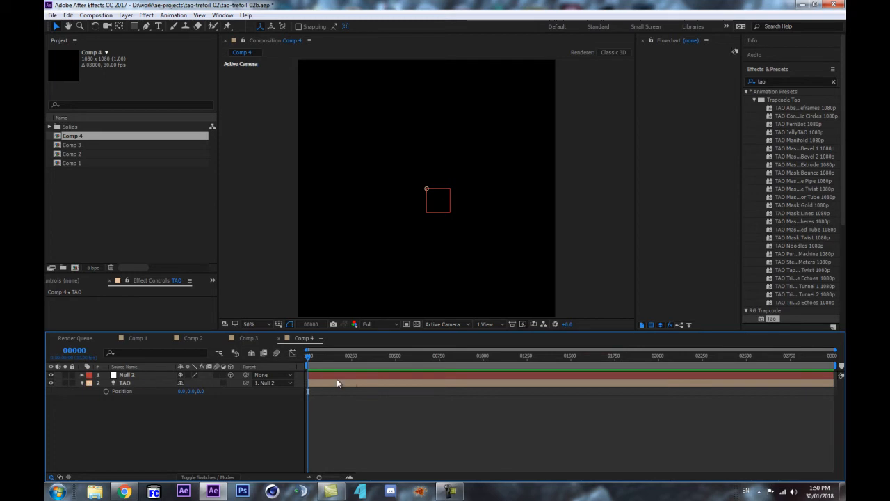
# Step: Add the expression [0,0,0]; to the TAO light's position
pyautogui.keyDown('alt'); pyautogui.click(106, 391); pyautogui.keyUp('alt')
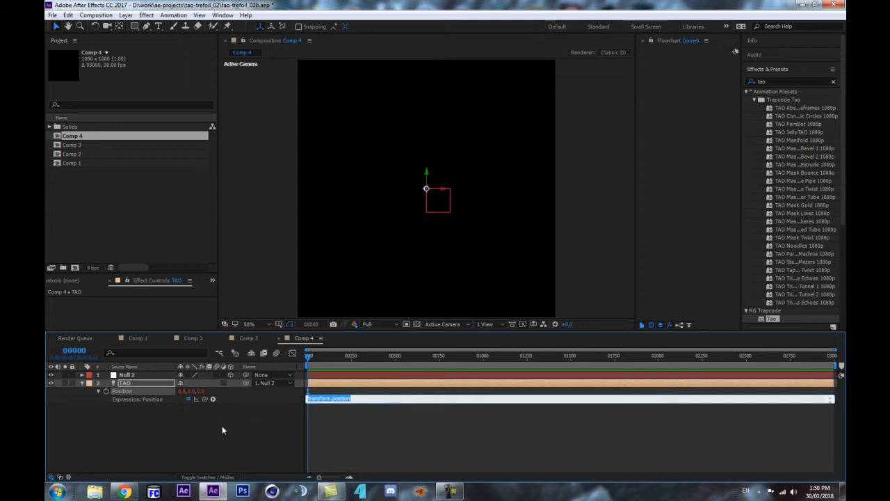
pyautogui.press('BackSpace')
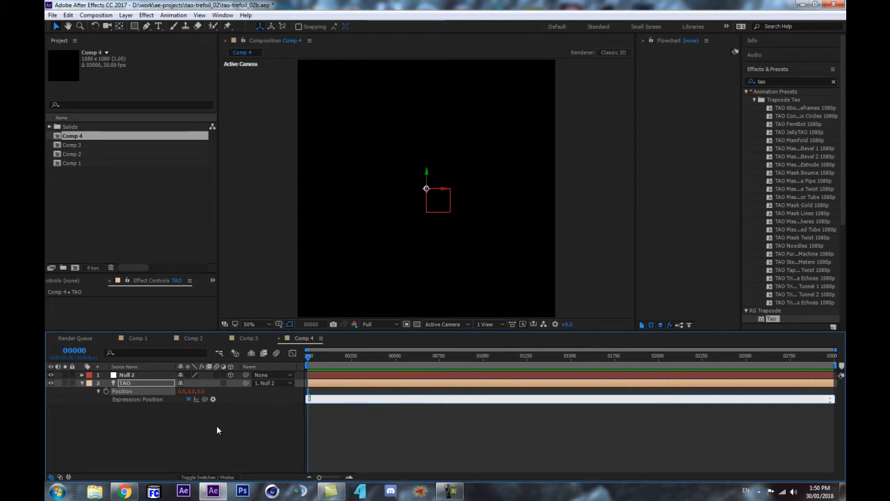
pyautogui.write('[0,0,0];')
pyautogui.click(222, 435)
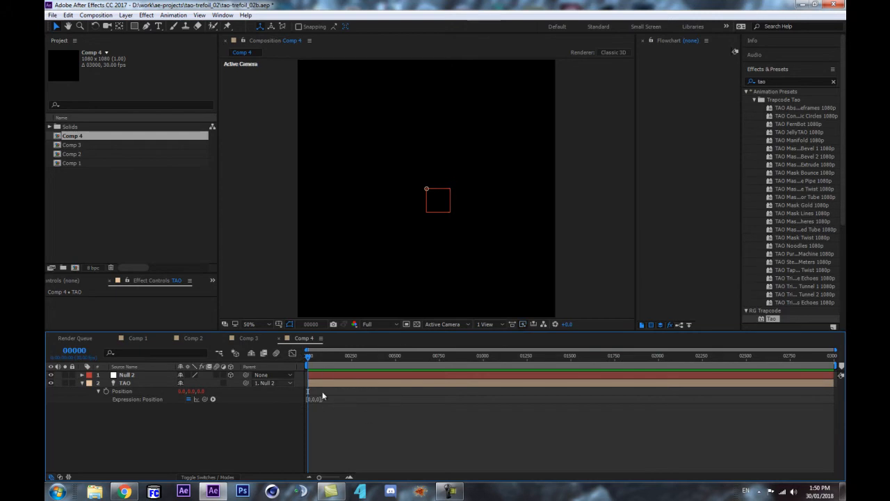
# Step: Enlarge the position expression's editing area and add the lines x = 0;, y = 0; and z = 0; above the array
pyautogui.moveTo(337, 404); pyautogui.dragTo(340, 427)
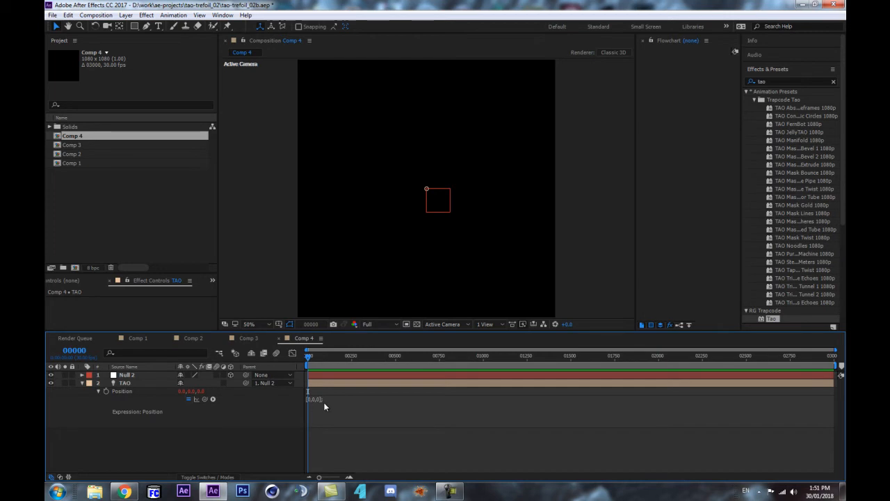
pyautogui.click(316, 399)
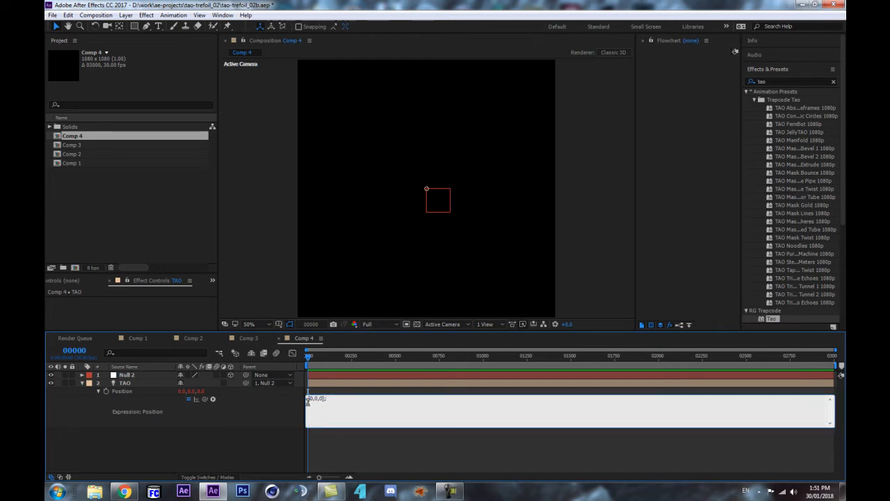
pyautogui.press('Return')
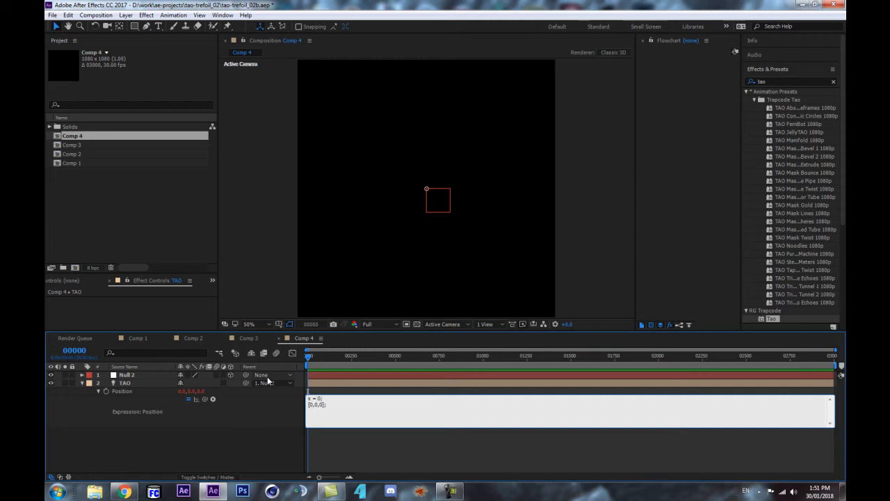
pyautogui.press('Return')
pyautogui.write('y = 0;')
pyautogui.press('Return')
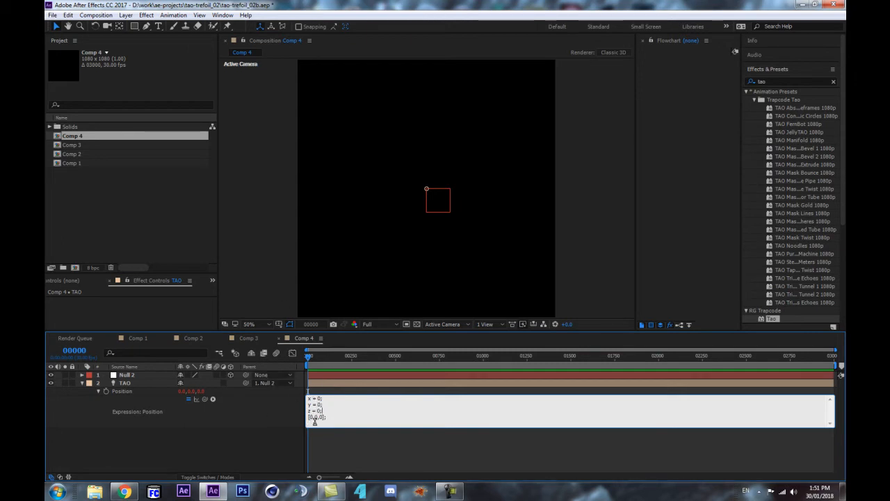
# Step: Replace the zeros in the position expression's array with the variables, making it [x,y,z];
pyautogui.click(313, 417)
pyautogui.press('BackSpace')
pyautogui.press('BackSpace')
pyautogui.write('x')
pyautogui.press('Right')
pyautogui.press('Delete')
pyautogui.write('z')
pyautogui.click(259, 418)
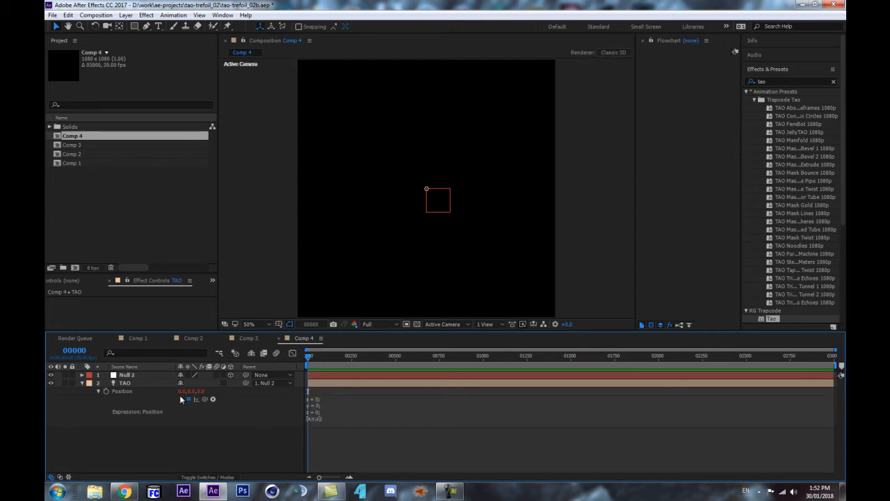
# Step: Change the y variable in the TAO light's position expression to 100
pyautogui.click(317, 410)
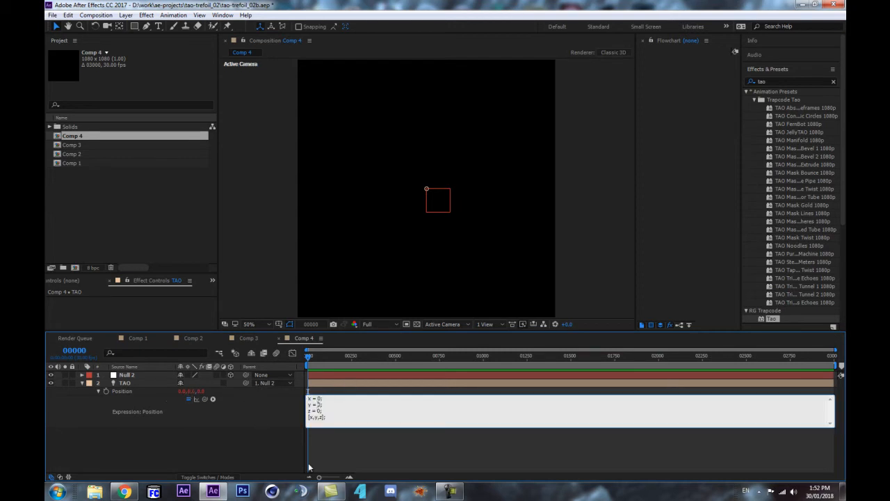
pyautogui.write('100;')
pyautogui.click(257, 407)
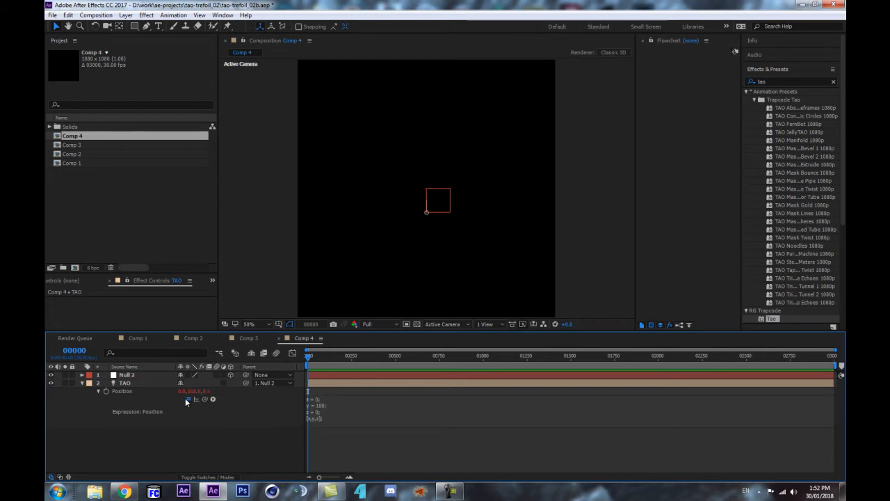
# Step: Set the y variable in the TAO light's position expression back to 0
pyautogui.click(327, 407)
pyautogui.click(326, 405)
pyautogui.press('BackSpace')
pyautogui.press('BackSpace')
pyautogui.press('BackSpace')
pyautogui.write('0')
pyautogui.click(272, 418)
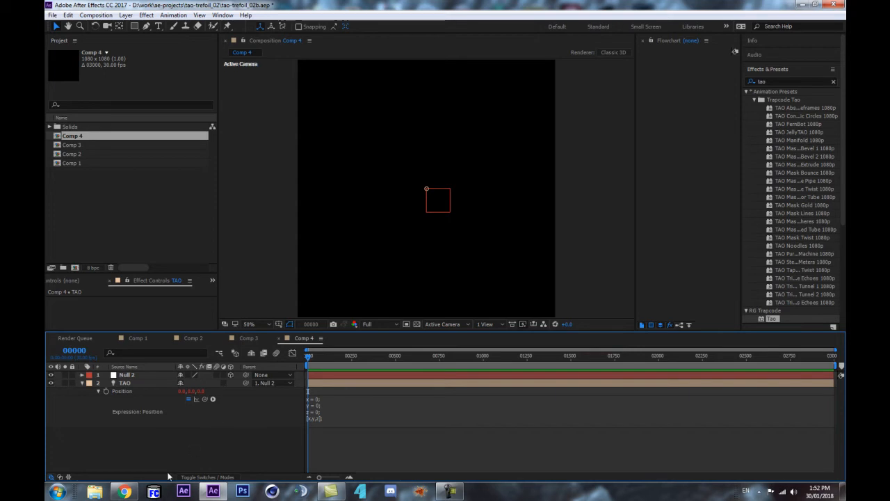
# Step: Arrange the browser's Trefoil knot Wikipedia page and After Effects side by side, with the article's parametric equations in view
pyautogui.click(125, 492)
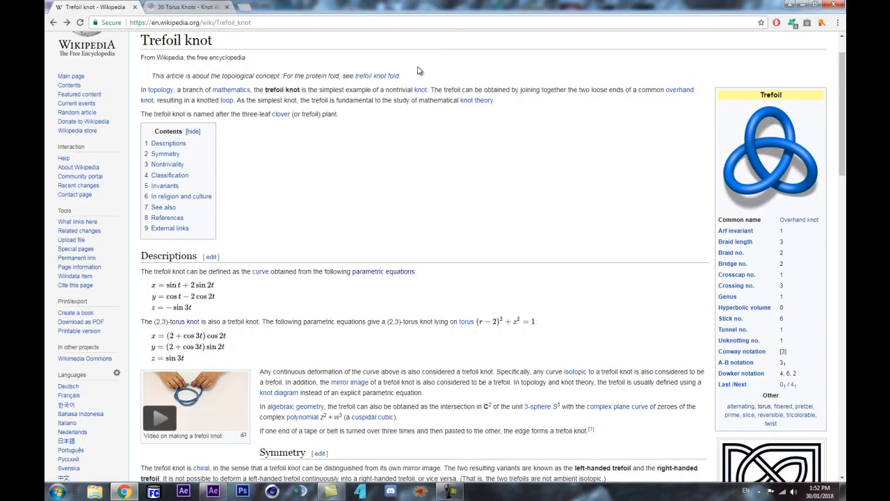
pyautogui.press('super+Right')
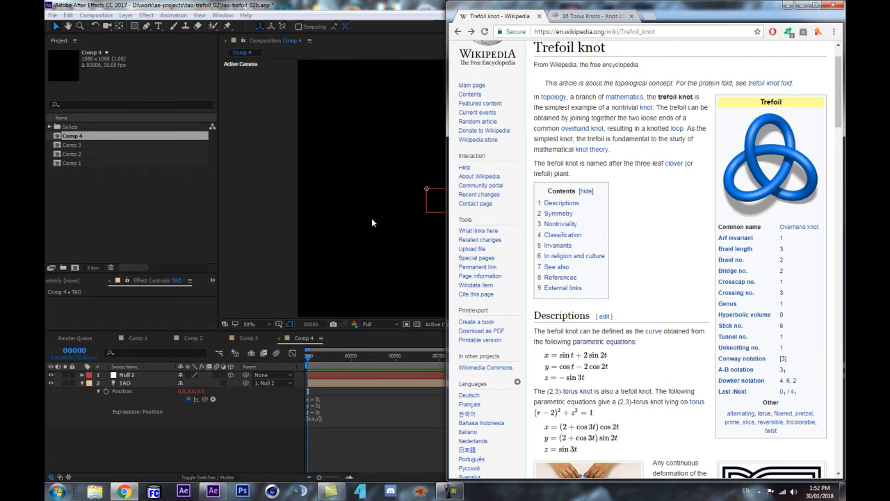
pyautogui.click(383, 5)
pyautogui.press('super+Left')
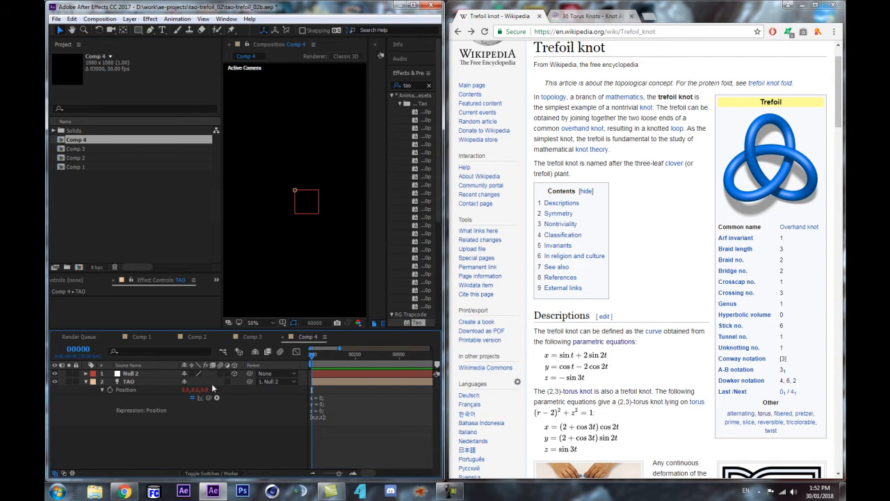
pyautogui.click(164, 381)
pyautogui.click(417, 4)
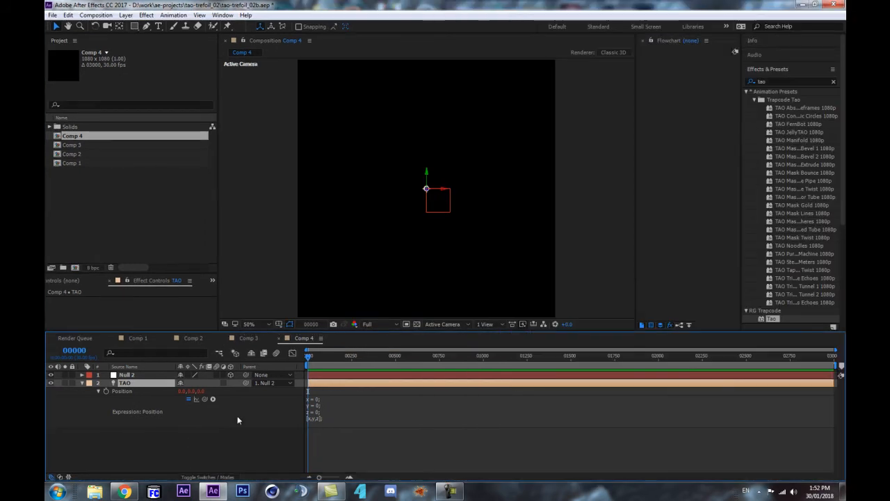
pyautogui.press('super+Left')
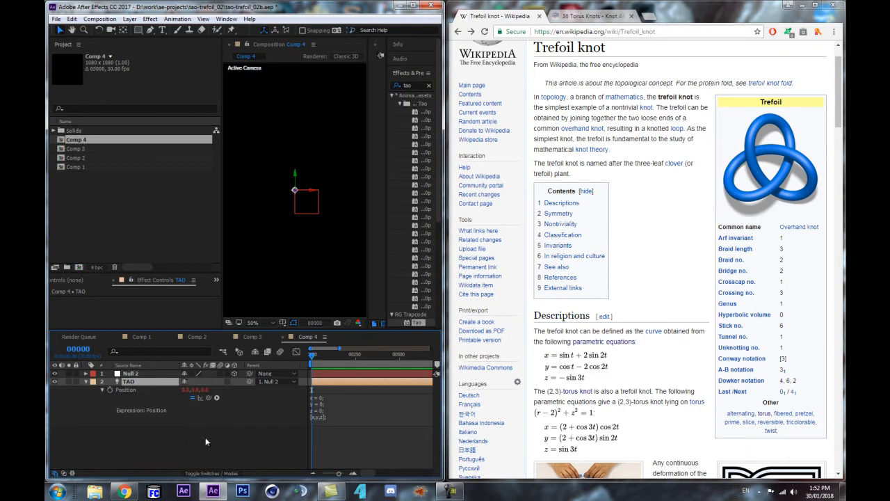
pyautogui.click(682, 12)
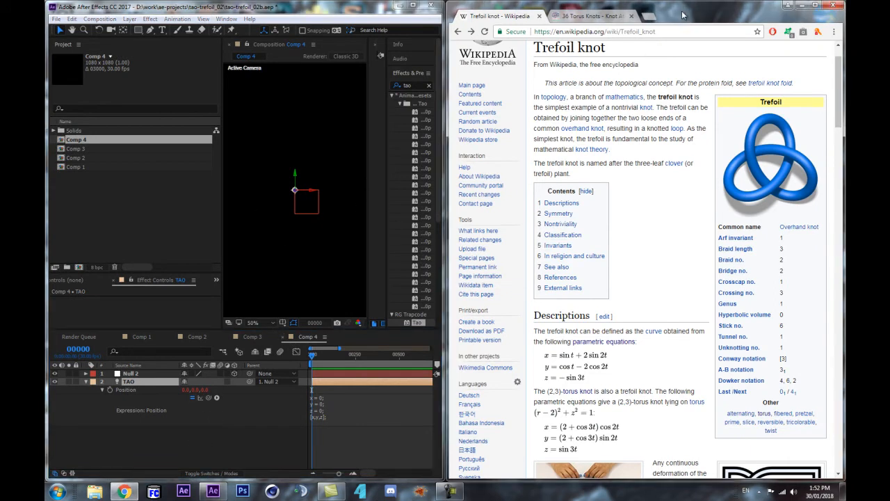
pyautogui.scroll(-2, 583, 274)
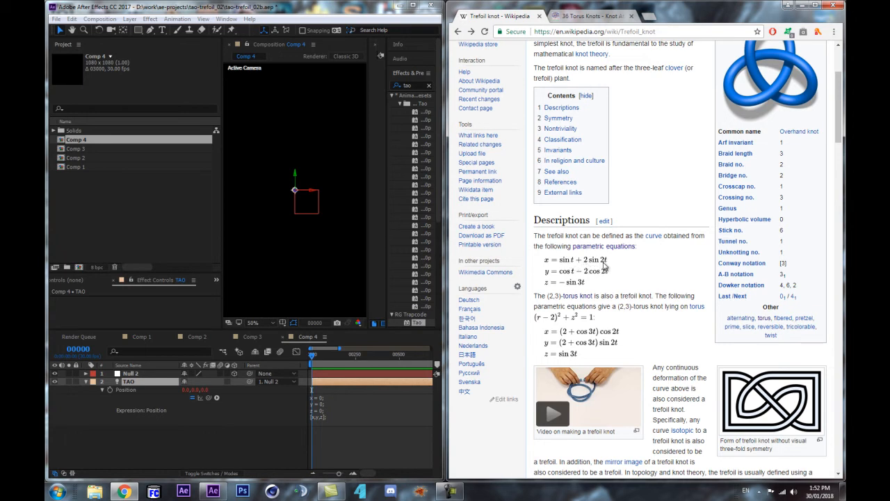
# Step: Replace the 0 in the position expression's x line with the JavaScript sine function of time, making it x = Math.sin(time);
pyautogui.click(325, 400)
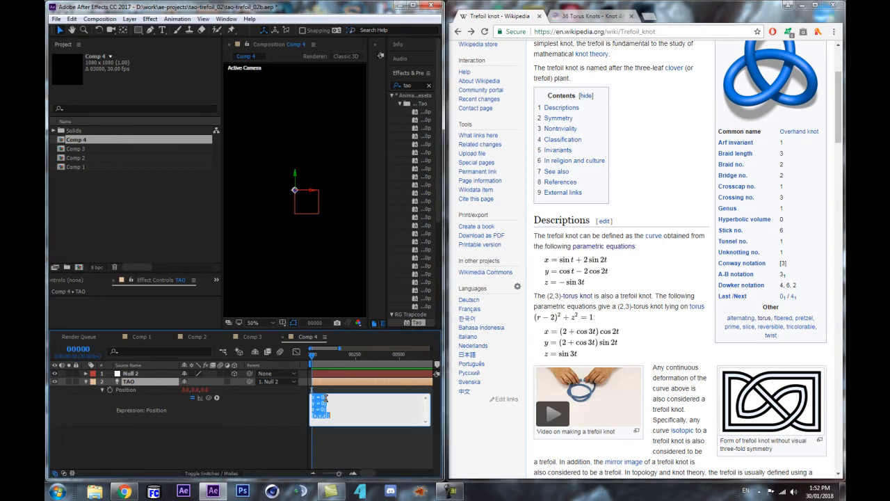
pyautogui.click(325, 397)
pyautogui.click(217, 398)
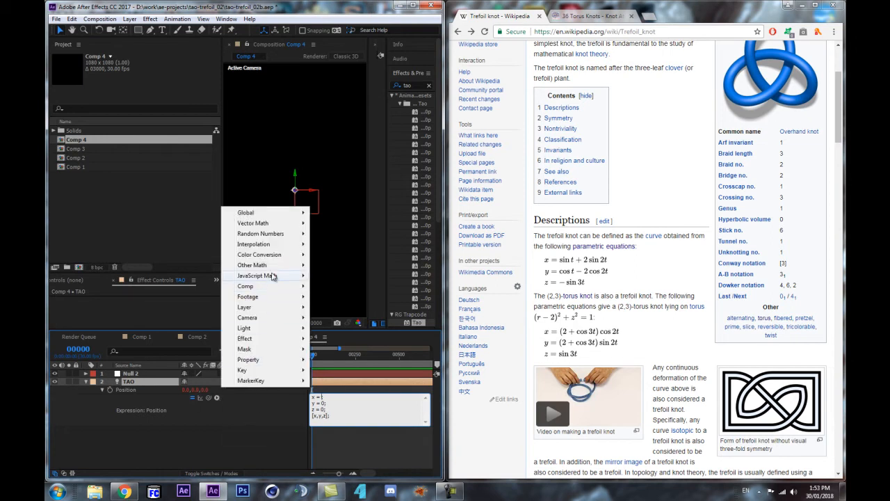
pyautogui.moveTo(274, 277)
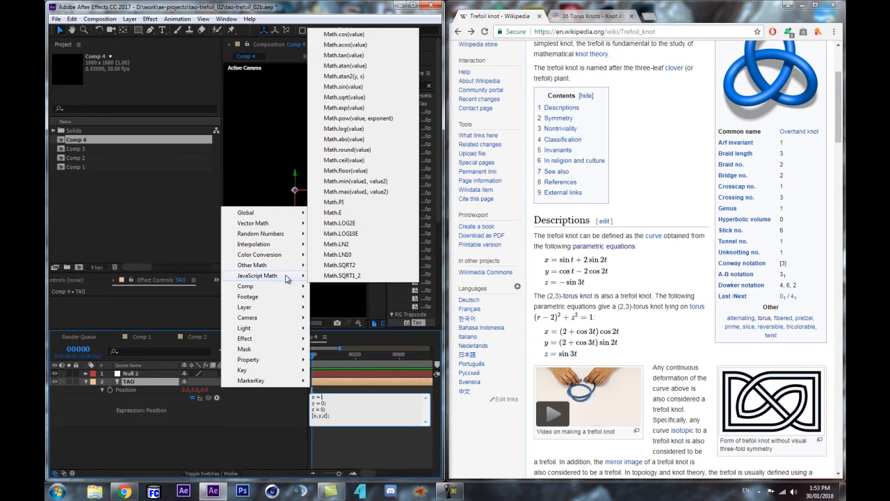
pyautogui.click(352, 87)
pyautogui.write(';')
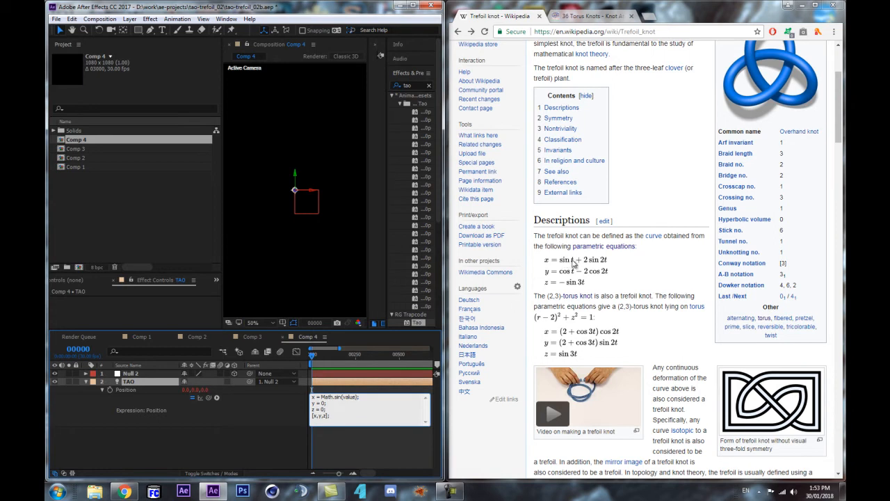
pyautogui.click(356, 398)
pyautogui.press('BackSpace')
pyautogui.write('time')
pyautogui.click(241, 420)
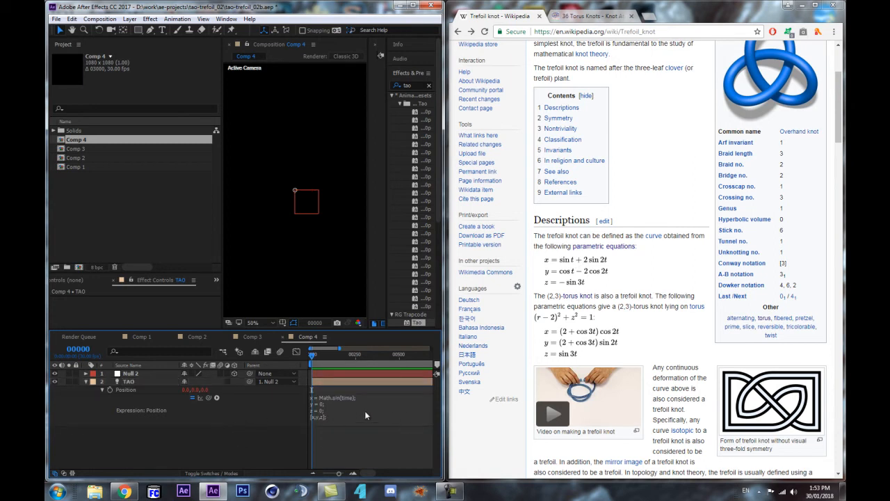
# Step: Add the line t = time; at the start of the position expression and use t as the argument of the x line's sine
pyautogui.click(316, 404)
pyautogui.click(340, 413)
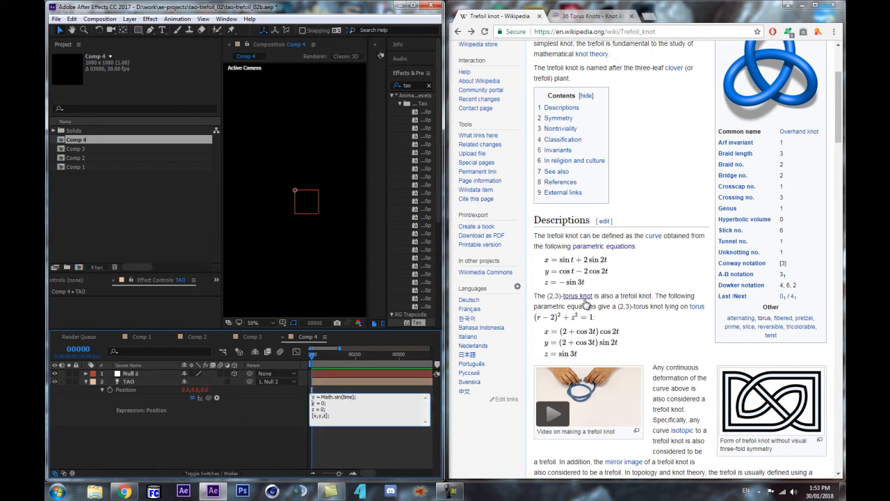
pyautogui.press('Return')
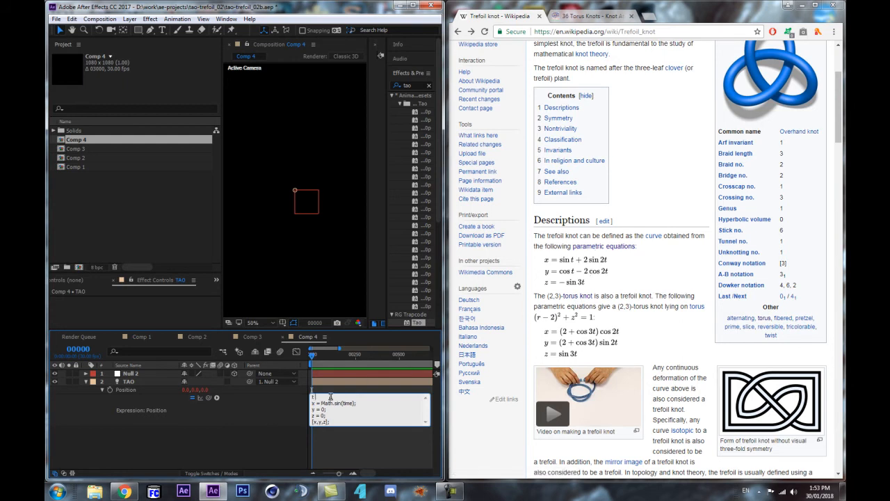
pyautogui.write('t = time;')
pyautogui.click(352, 402)
pyautogui.press('BackSpace')
pyautogui.press('BackSpace')
pyautogui.press('BackSpace')
pyautogui.click(288, 421)
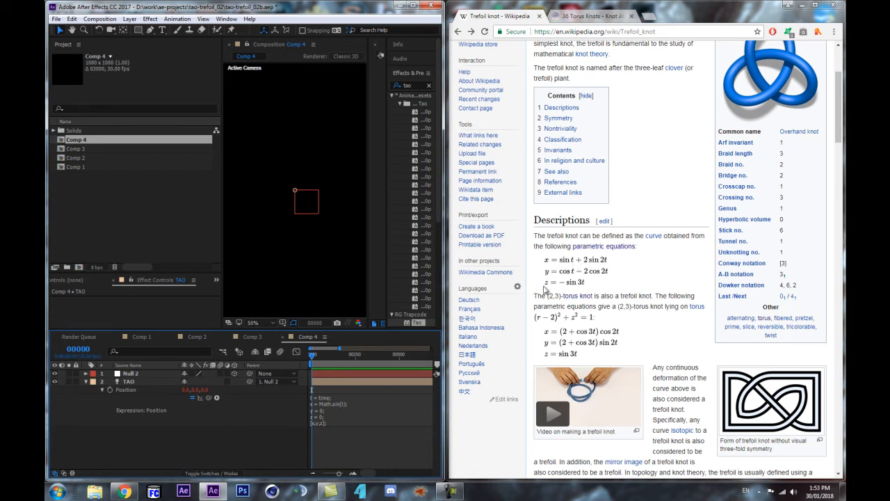
# Step: Extend the x line of the position expression to x = Math.sin(t) + 2 * Math.sin(2 * time);
pyautogui.click(336, 407)
pyautogui.write('+ 2 *')
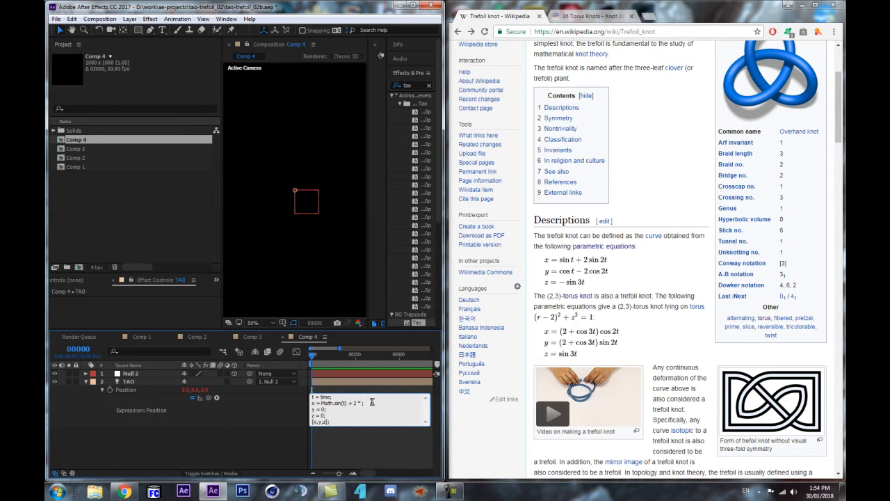
pyautogui.click(216, 398)
pyautogui.moveTo(275, 278)
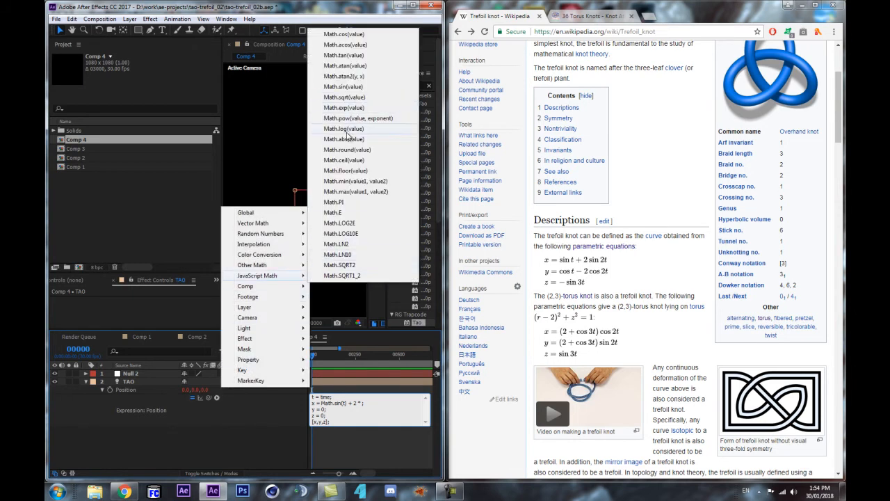
pyautogui.click(356, 87)
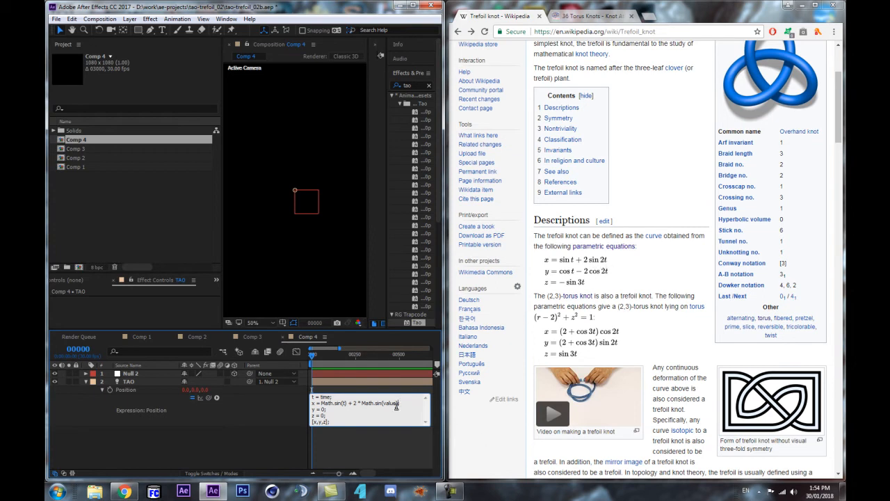
pyautogui.press('BackSpace')
pyautogui.press('BackSpace')
pyautogui.press('BackSpace')
pyautogui.press('BackSpace')
pyautogui.press('BackSpace')
pyautogui.write('2 * time')
pyautogui.click(388, 387)
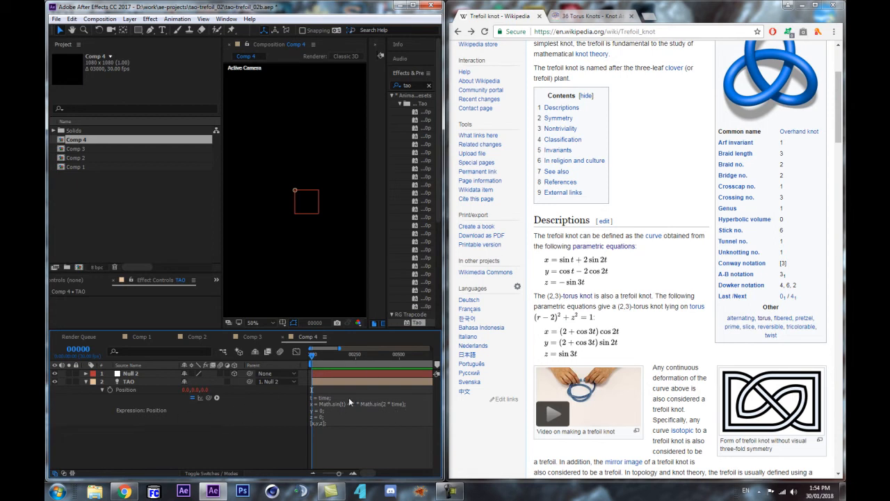
# Step: Scrub through the first frames of the timeline and examine the light's horizontal motion in the composition at closer magnification
pyautogui.moveTo(331, 356); pyautogui.dragTo(361, 356)
pyautogui.moveTo(362, 362); pyautogui.dragTo(325, 364)
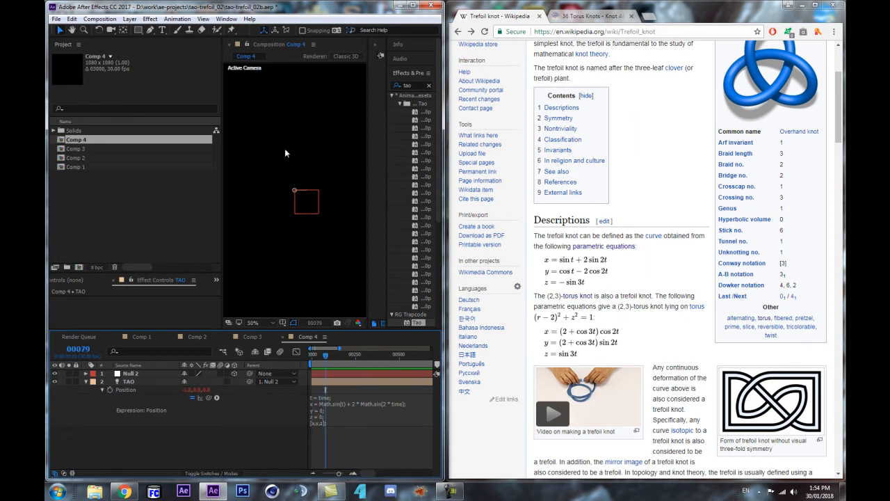
pyautogui.moveTo(327, 356)
pyautogui.mouseDown()
pyautogui.moveTo(315, 358)
pyautogui.moveTo(366, 355)
pyautogui.moveTo(311, 356)
pyautogui.mouseUp()
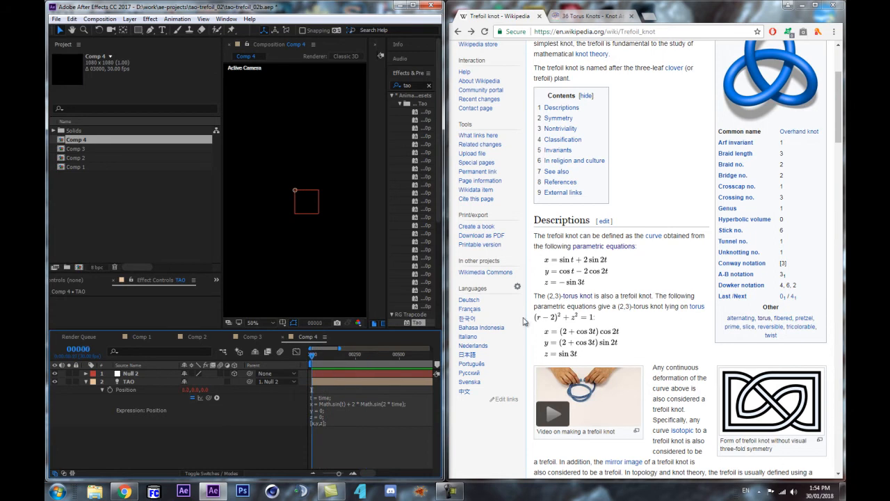
pyautogui.moveTo(328, 356)
pyautogui.mouseDown()
pyautogui.moveTo(354, 356)
pyautogui.moveTo(313, 356)
pyautogui.mouseUp()
pyautogui.scroll(6, 278, 209)
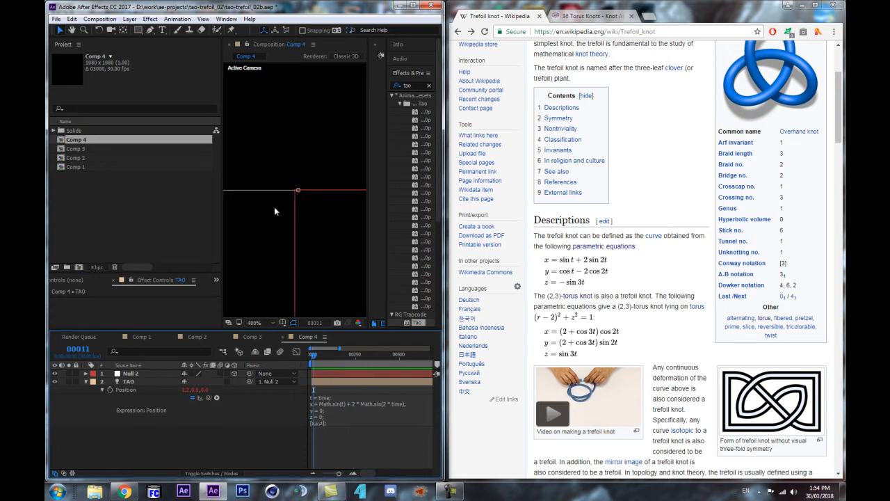
pyautogui.scroll(-4, 283, 219)
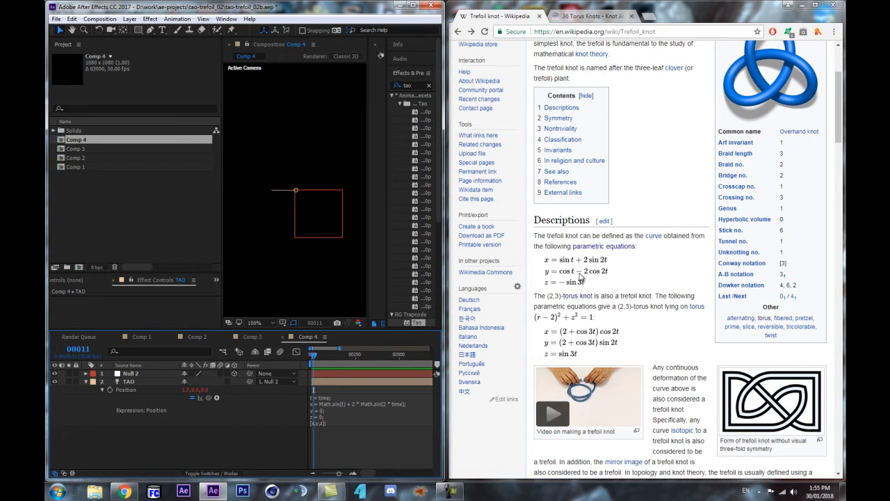
# Step: Replace time with t in the x line's second sine, making it Math.sin(2 * t)
pyautogui.click(407, 412)
pyautogui.moveTo(411, 402); pyautogui.dragTo(377, 405)
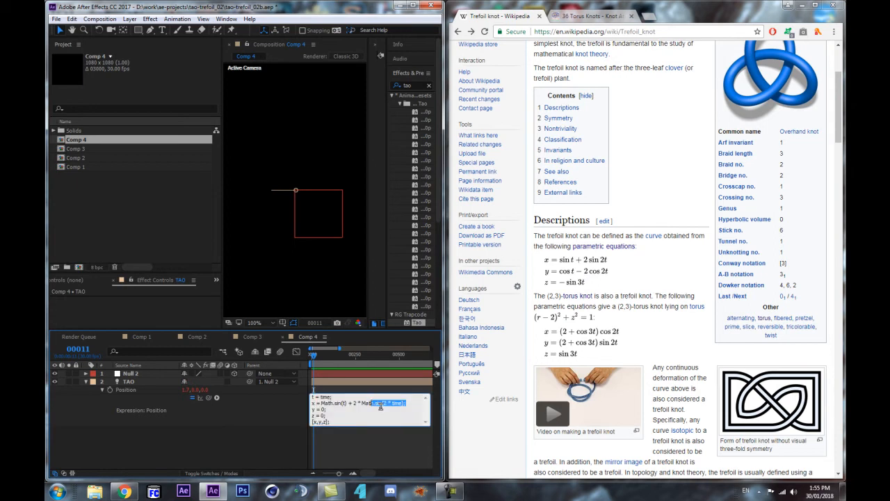
pyautogui.click(405, 403)
pyautogui.press('BackSpace')
pyautogui.press('BackSpace')
pyautogui.press('BackSpace')
# Step: Copy the x line's formula Math.sin(t) + 2 * Math.sin(2 * t) over the y line's value
pyautogui.moveTo(407, 403); pyautogui.dragTo(321, 403)
pyautogui.hotkey('ctrl', 'c')
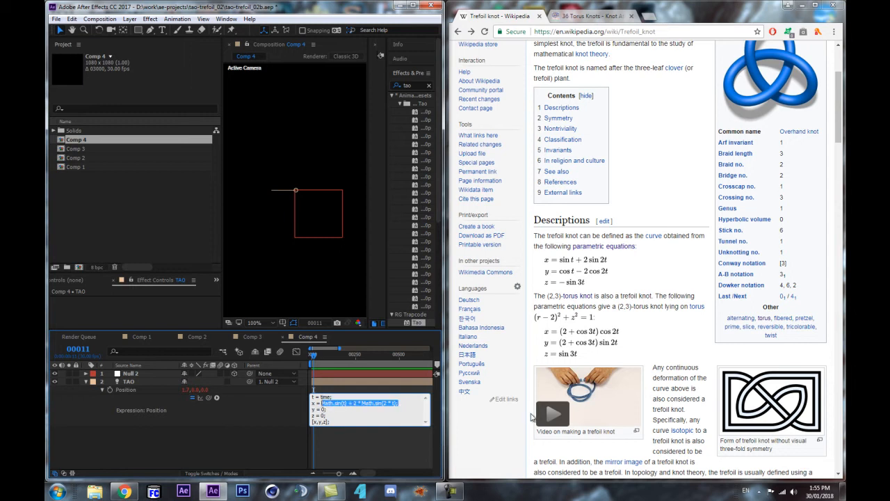
pyautogui.click(327, 409)
pyautogui.hotkey('ctrl', 'v')
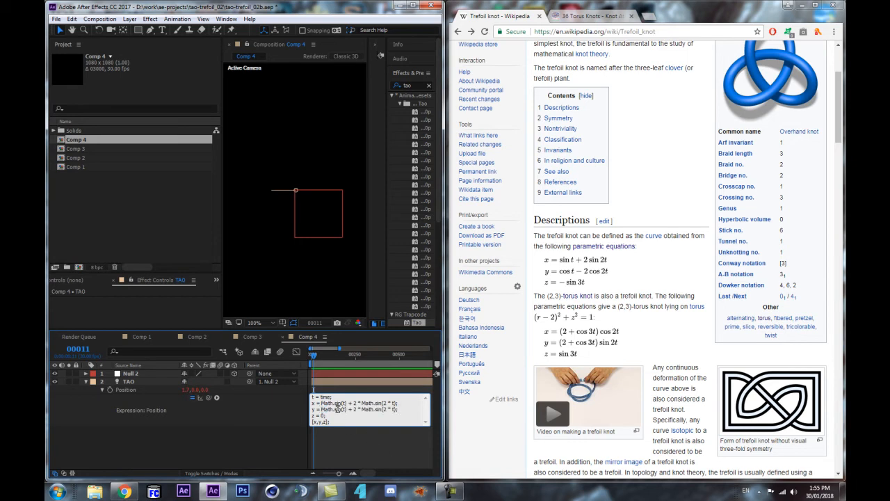
# Step: Change both sines in the y line to cosines and the plus to a minus, making y = Math.cos(t) - 2 * Math.cos(2 * t);
pyautogui.press('BackSpace')
pyautogui.press('Delete')
pyautogui.press('Delete')
pyautogui.write('cos')
pyautogui.press('BackSpace')
pyautogui.press('BackSpace')
pyautogui.press('BackSpace')
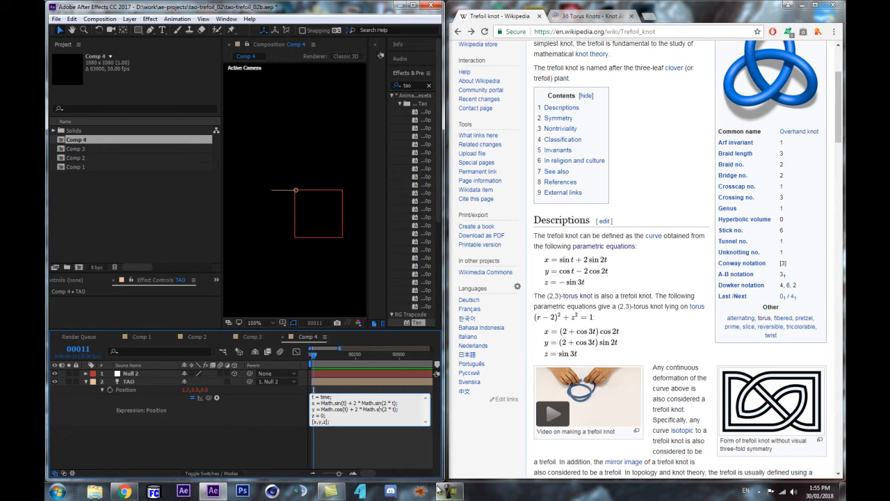
pyautogui.moveTo(438, 489)
pyautogui.write('cos')
pyautogui.click(352, 409)
pyautogui.press('BackSpace')
pyautogui.write('-')
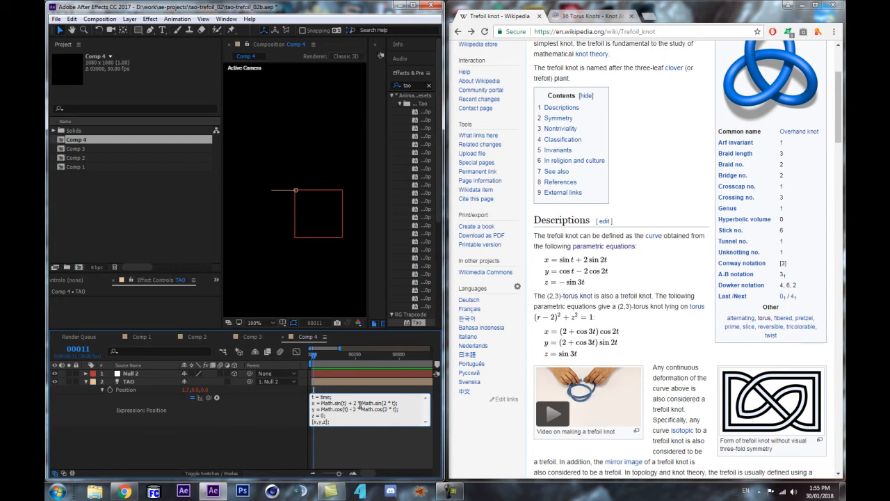
pyautogui.click(264, 422)
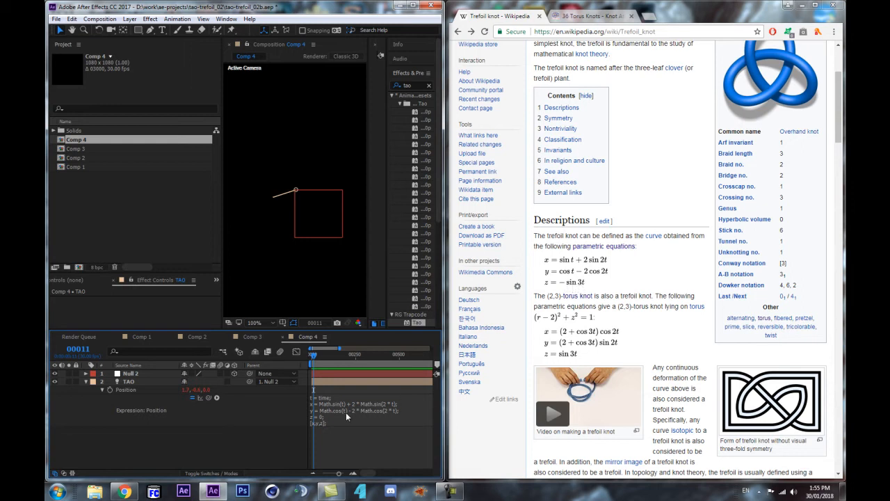
# Step: Set the z line of the position expression to z = -Math.sin(3 * t);
pyautogui.click(325, 419)
pyautogui.click(325, 417)
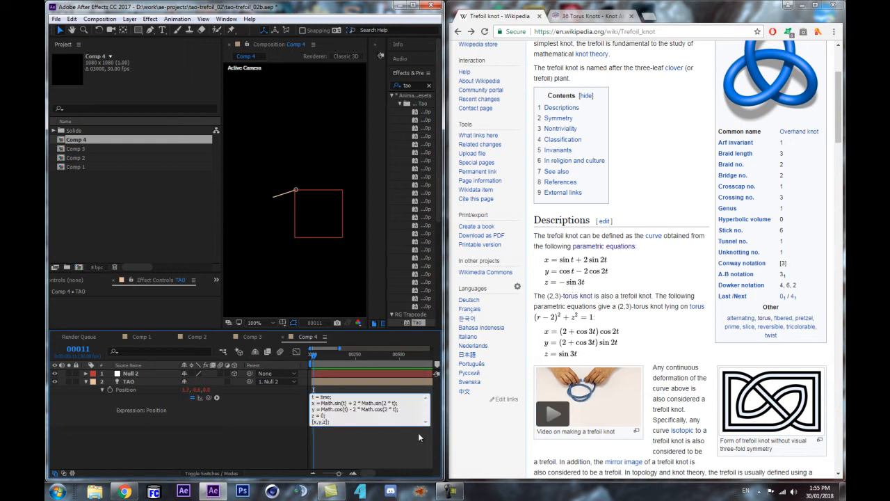
pyautogui.write('-')
pyautogui.write('Math')
pyautogui.write('.sin')
pyautogui.write('()')
pyautogui.write('3')
pyautogui.write(' * ')
pyautogui.write('t')
pyautogui.click(315, 448)
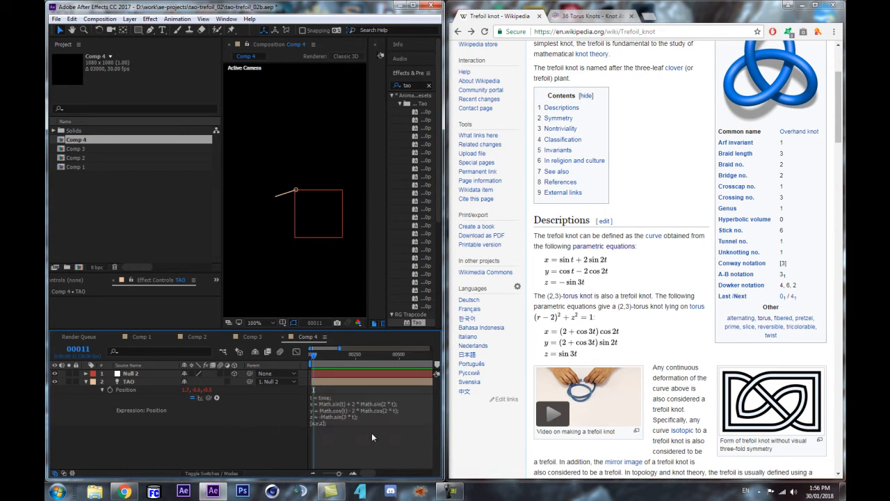
# Step: Select the TAO layer, maximize the After Effects window and scrub the timeline to examine the light's motion path at 1600% magnification
pyautogui.moveTo(334, 361); pyautogui.dragTo(324, 361)
pyautogui.click(198, 399)
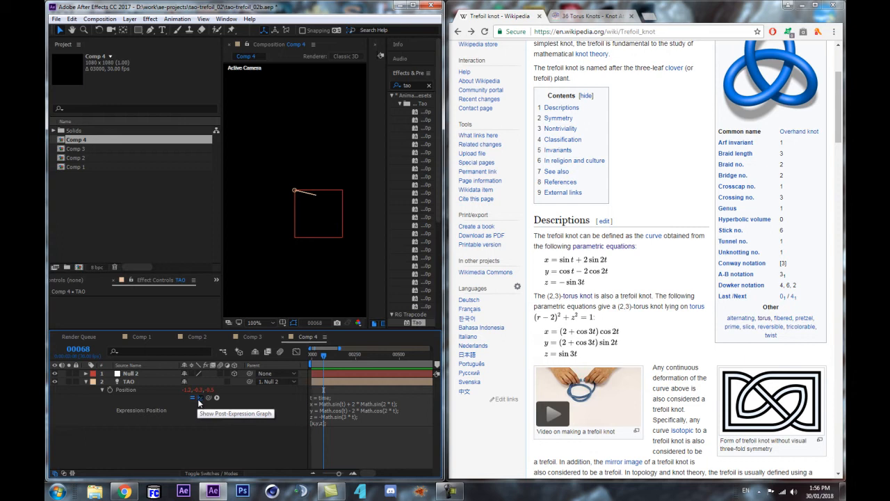
pyautogui.click(130, 382)
pyautogui.moveTo(336, 4)
pyautogui.mouseDown()
pyautogui.moveTo(353, 3)
pyautogui.moveTo(344, 14)
pyautogui.mouseUp()
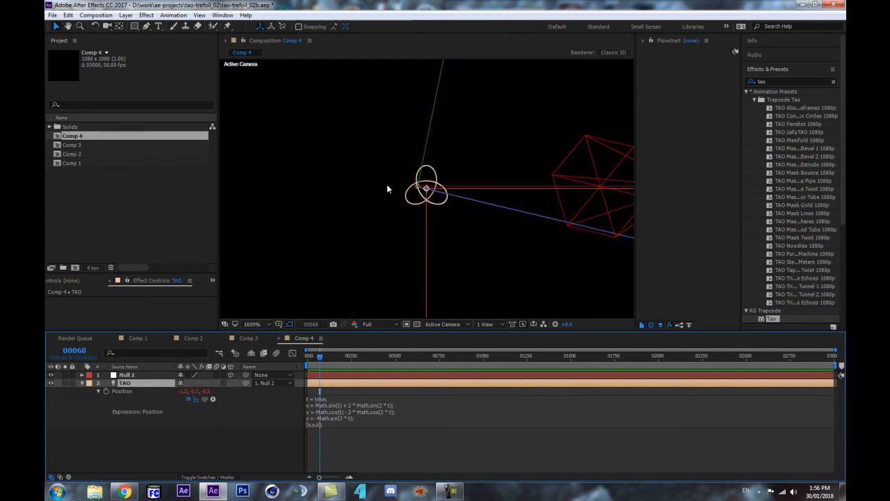
pyautogui.moveTo(321, 356); pyautogui.dragTo(308, 425)
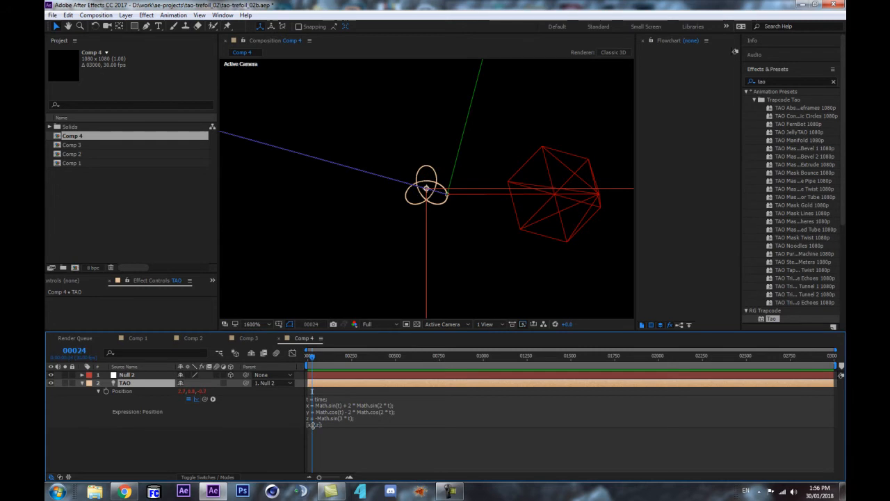
# Step: Multiply each coordinate in the TAO light's position expression output by 10, making the last line [x*10,y*10,z*10];
pyautogui.click(334, 427)
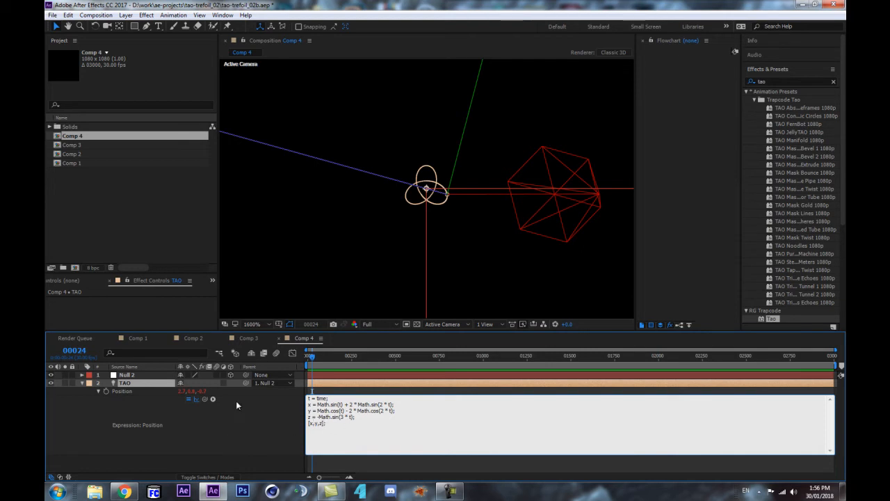
pyautogui.write('*10')
pyautogui.click(327, 426)
pyautogui.write('*')
pyautogui.click(339, 425)
pyautogui.write('*10')
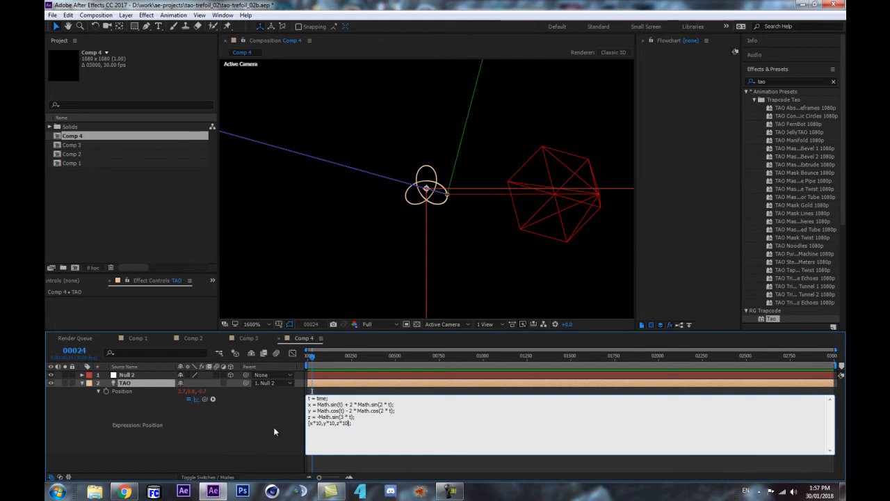
pyautogui.click(247, 443)
# Step: Select the TAO light and examine its enlarged motion path at lower magnifications, ending at 50%
pyautogui.moveTo(318, 346); pyautogui.dragTo(322, 347)
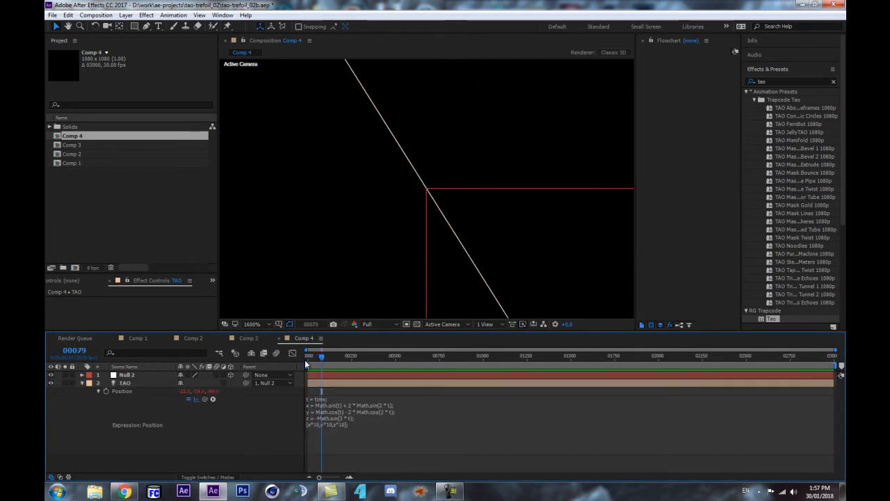
pyautogui.click(139, 383)
pyautogui.press(',')
pyautogui.press(',')
pyautogui.press(',')
pyautogui.press(',')
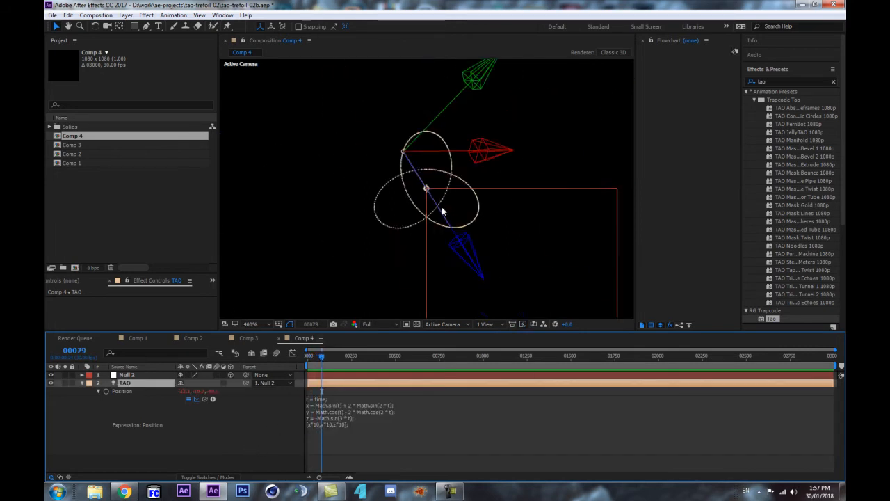
pyautogui.press(',')
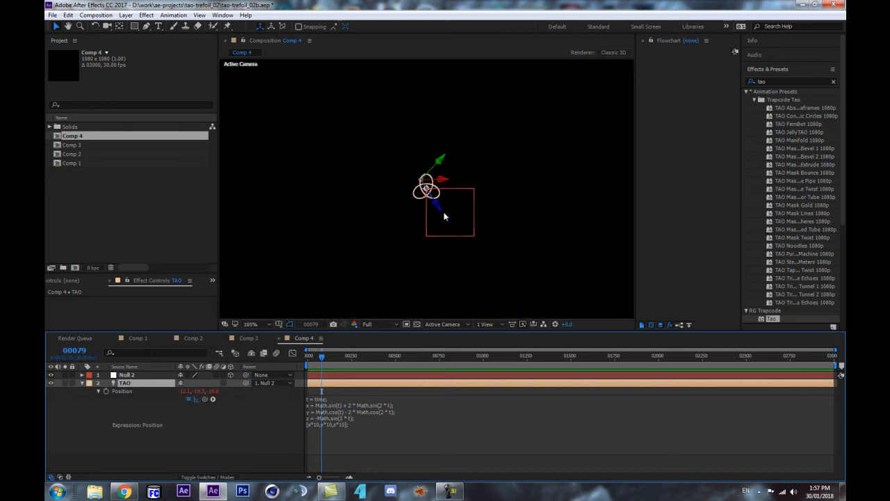
pyautogui.scroll(2, 445, 216)
pyautogui.scroll(-6, 440, 210)
pyautogui.scroll(4, 441, 211)
pyautogui.press(',')
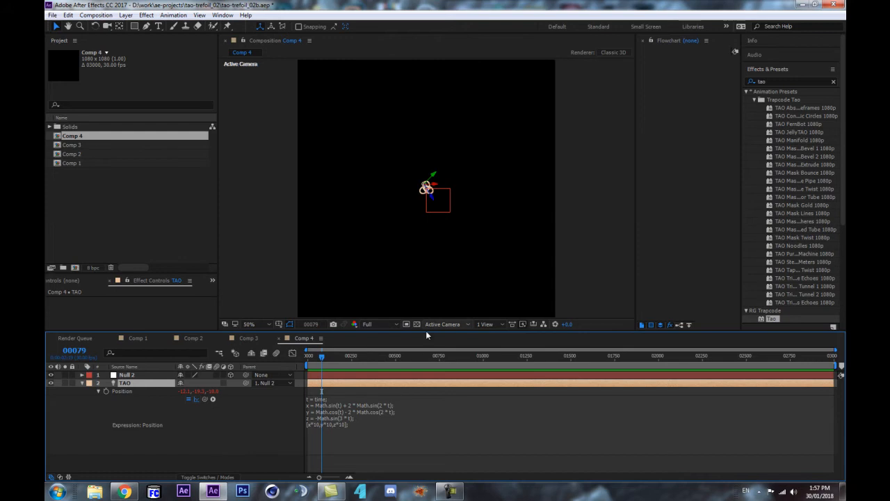
pyautogui.press('.')
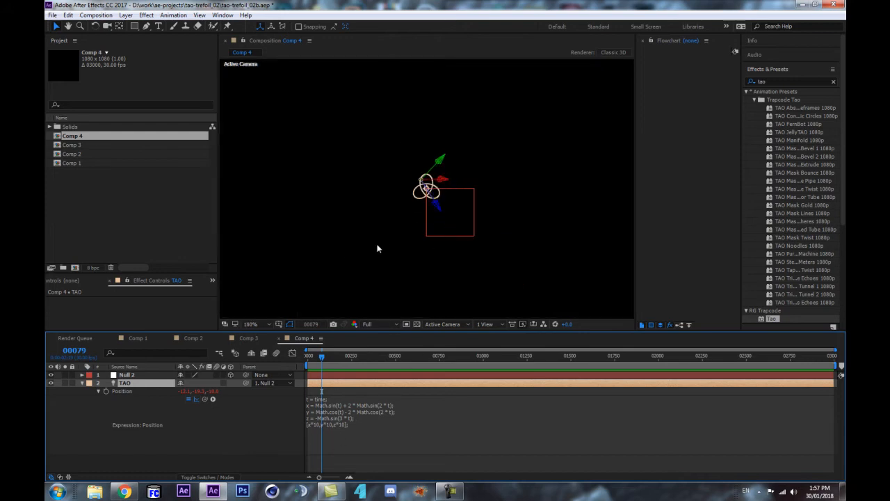
pyautogui.press(',')
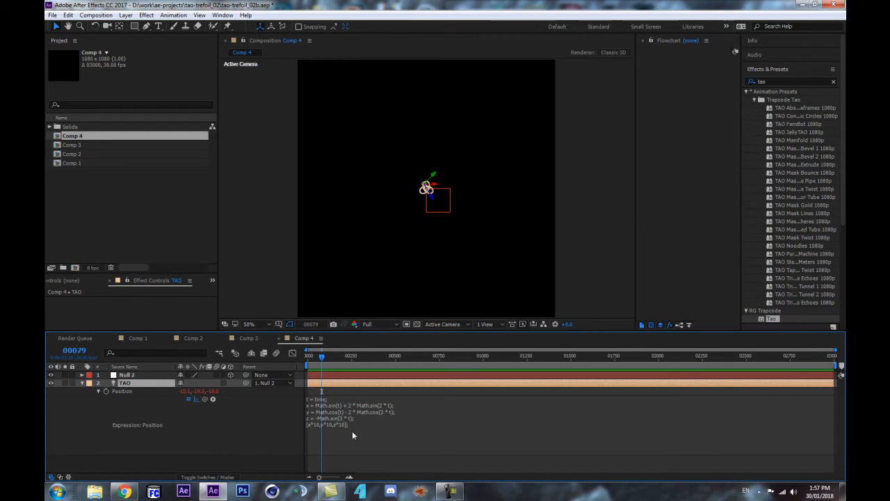
# Step: Add the line scale = 100; below t = time; in the TAO light's position expression
pyautogui.click(332, 402)
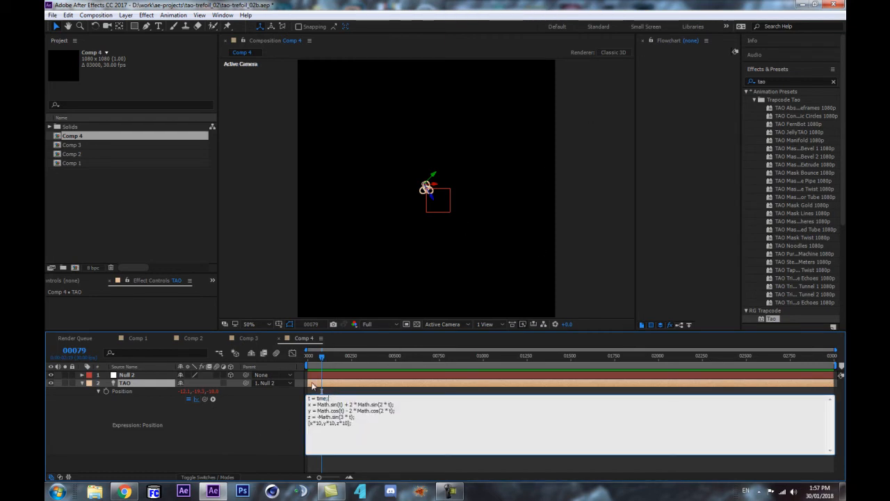
pyautogui.press('Return')
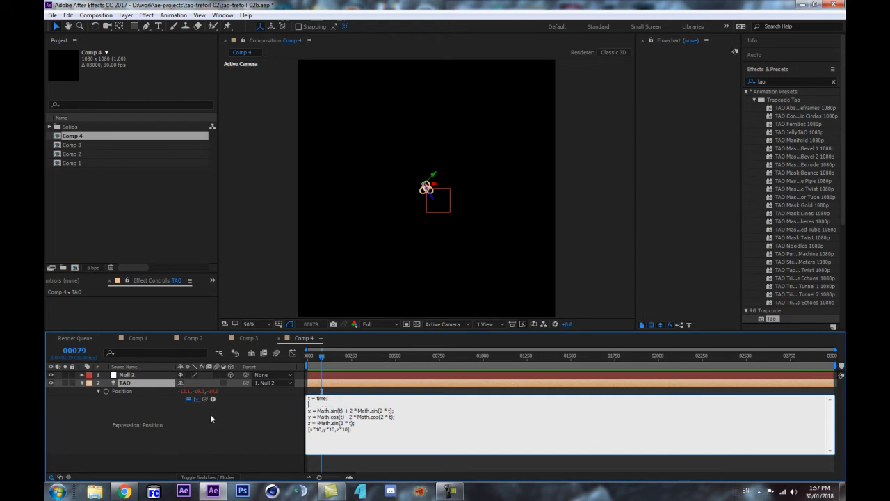
pyautogui.write('mul')
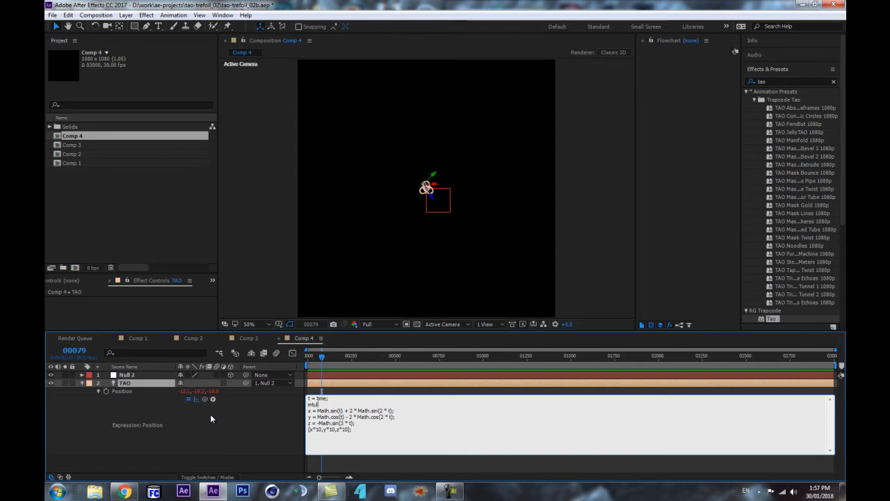
pyautogui.write('u')
pyautogui.press('BackSpace')
pyautogui.press('BackSpace')
pyautogui.write('scale')
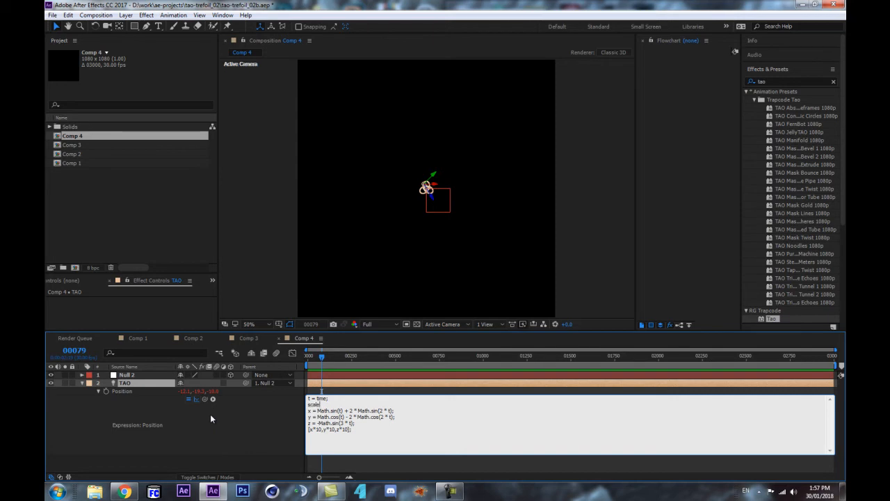
pyautogui.write(' = 10;')
pyautogui.press('BackSpace')
pyautogui.write('0;')
# Step: Replace the three 10 multipliers in the expression's output with the variable, making it [x*scale,y*scale,z*scale];
pyautogui.doubleClick(322, 429)
pyautogui.write('scale')
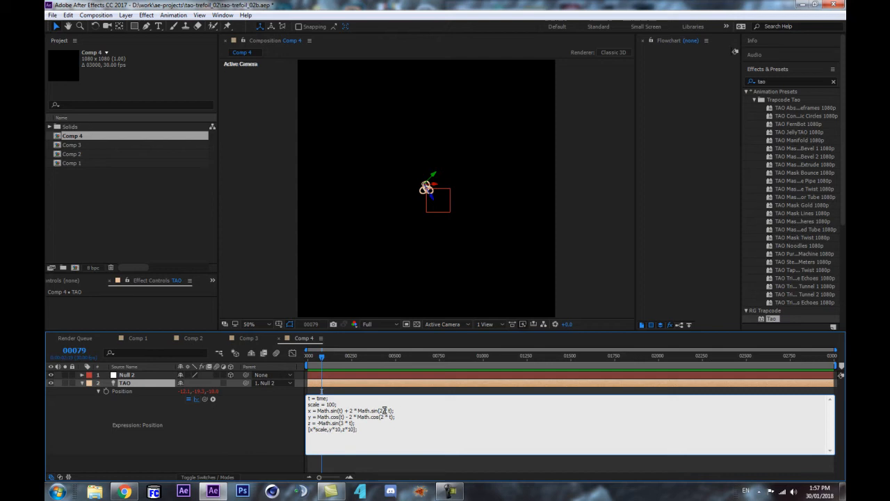
pyautogui.doubleClick(339, 429)
pyautogui.write('scale')
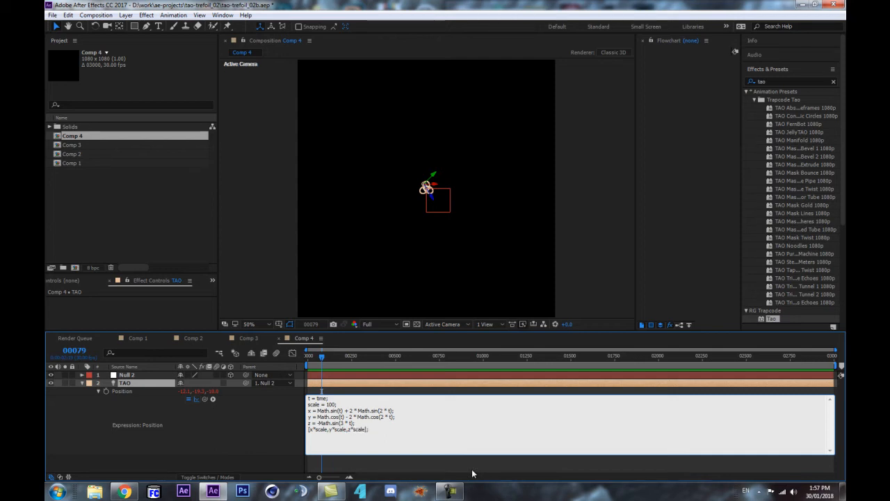
pyautogui.click(277, 456)
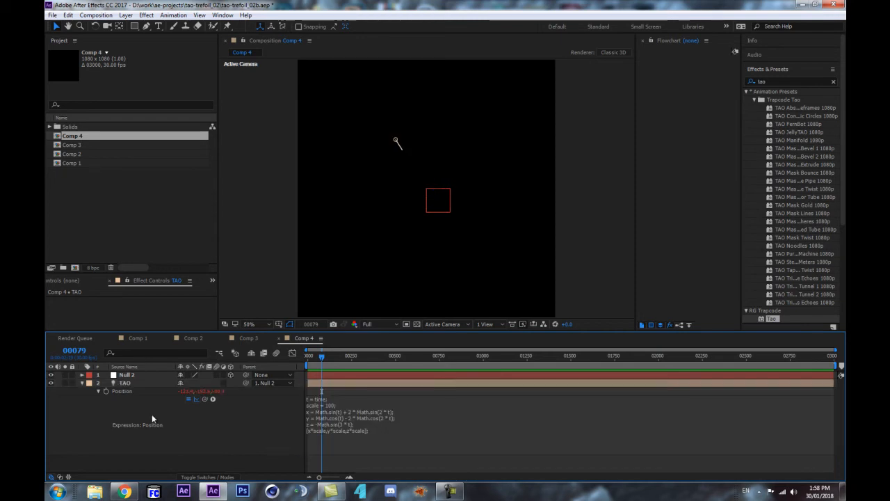
# Step: Select the TAO light to examine its scaled motion path, then collapse its properties and preview and scrub the light's movement
pyautogui.click(126, 383)
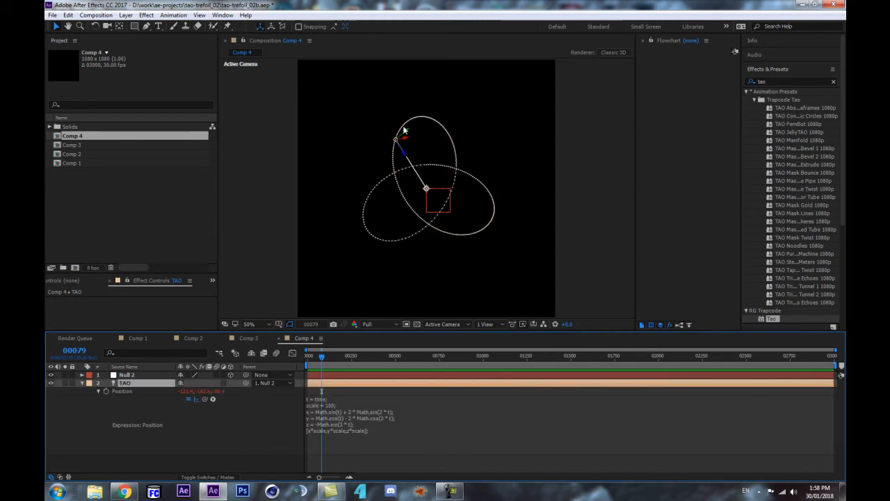
pyautogui.moveTo(321, 356); pyautogui.dragTo(289, 391)
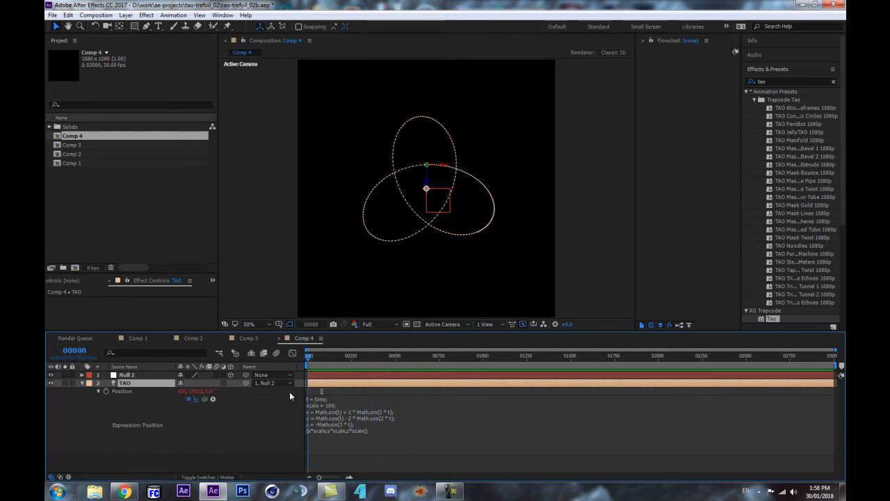
pyautogui.click(83, 383)
pyautogui.click(208, 395)
pyautogui.press('space')
pyautogui.press('space')
pyautogui.moveTo(309, 355); pyautogui.dragTo(338, 354)
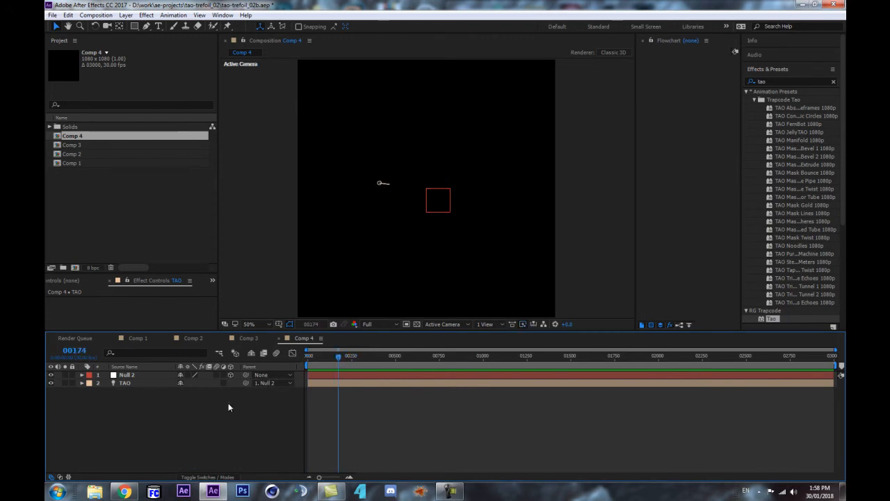
# Step: Create a new solid named TAO and send it to the bottom of the layer stack
pyautogui.hotkey('ctrl', 'y')
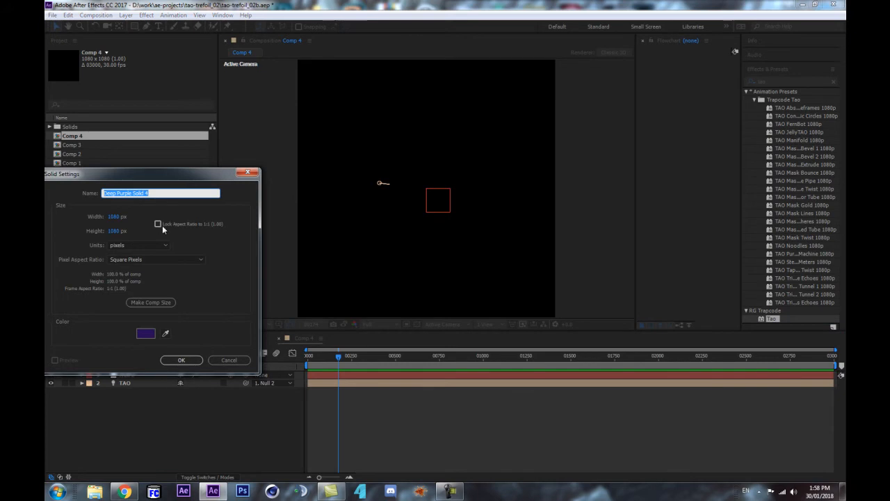
pyautogui.write('TAO')
pyautogui.press('Return')
pyautogui.hotkey('ctrl', 'shift', '[')
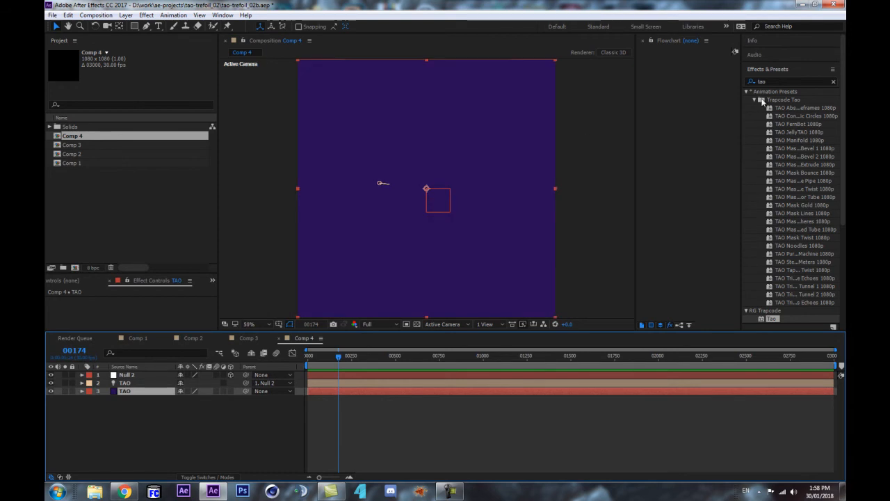
# Step: Apply the Trapcode Tao effect to the TAO solid and turn off Generate Path in its Path Generator settings
pyautogui.scroll(-3, 772, 181)
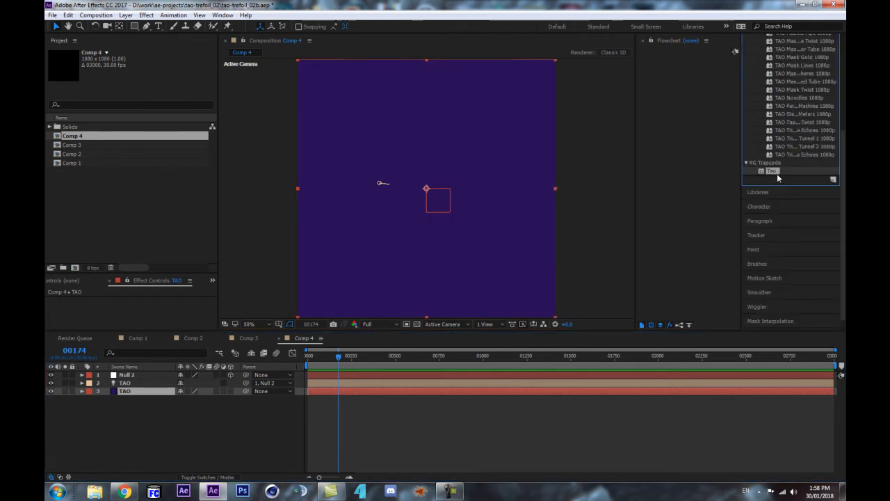
pyautogui.moveTo(772, 171); pyautogui.dragTo(129, 391)
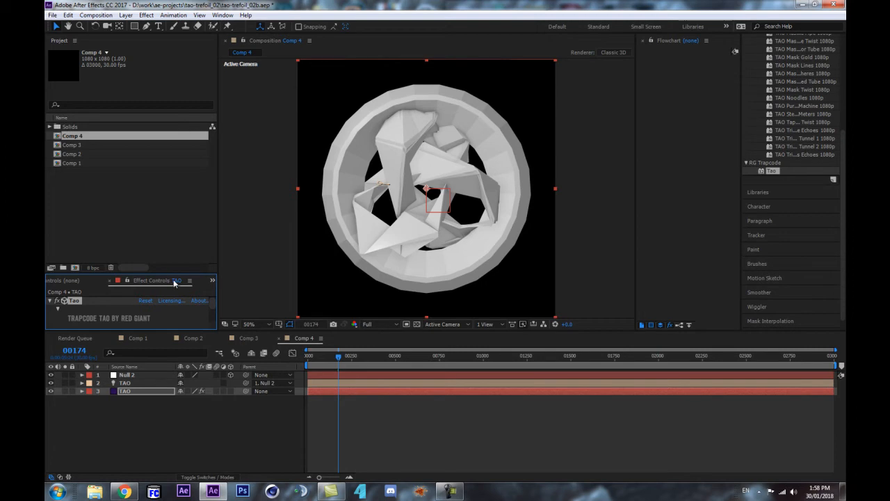
pyautogui.moveTo(171, 275); pyautogui.dragTo(167, 207)
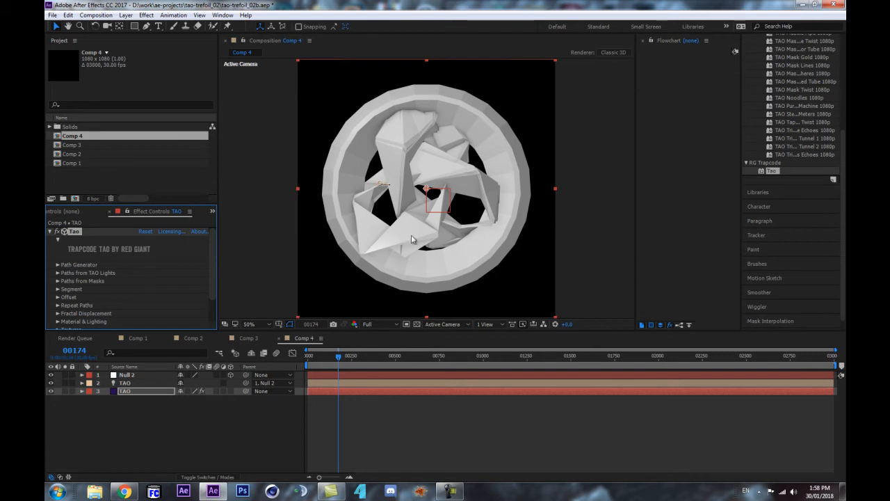
pyautogui.click(57, 264)
pyautogui.click(142, 240)
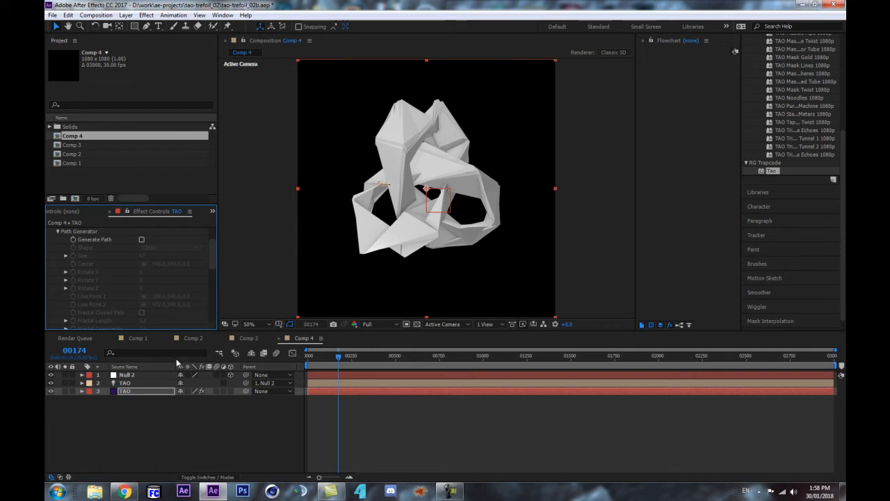
# Step: Set the TAO light's auto-orientation to Off
pyautogui.click(139, 383)
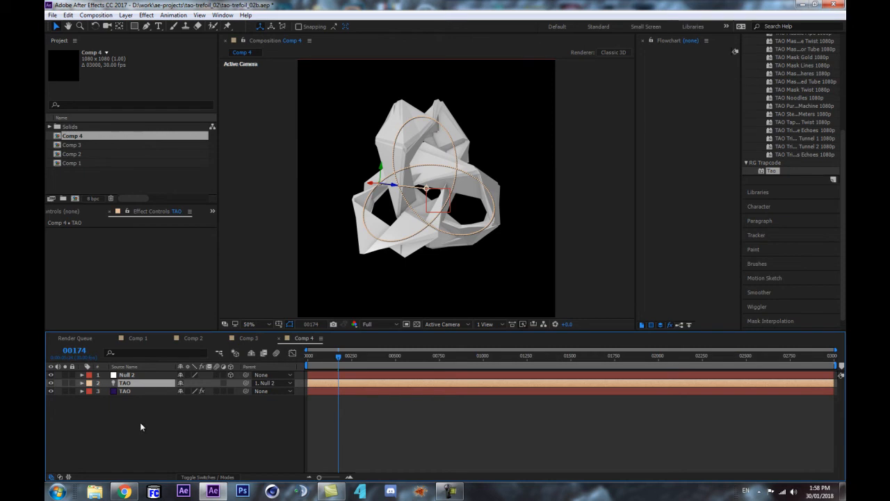
pyautogui.hotkey('ctrl', 'alt', 'o')
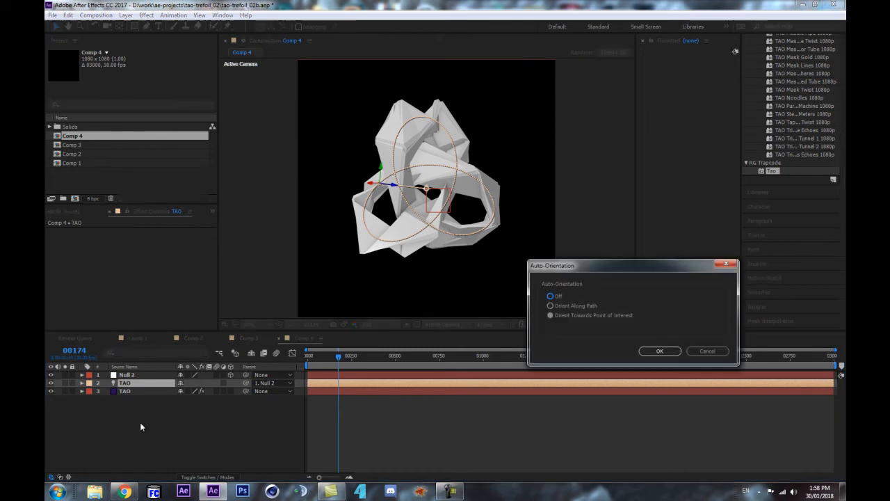
pyautogui.click(556, 297)
pyautogui.click(664, 351)
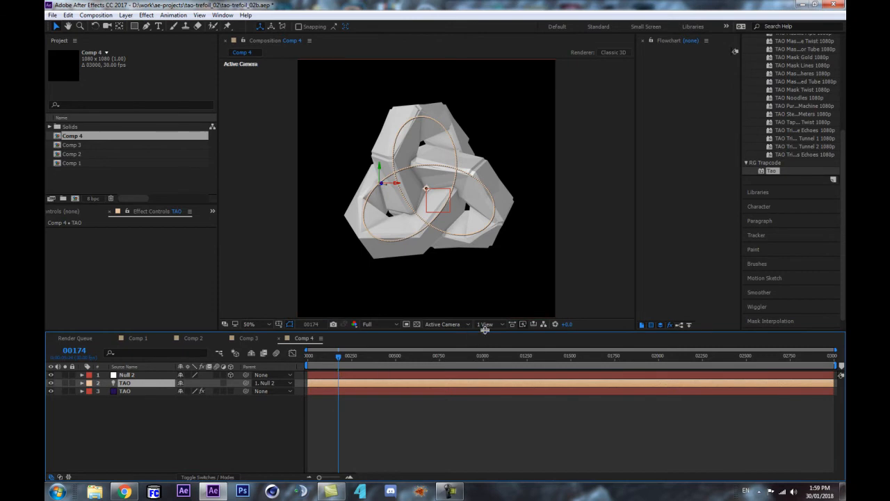
# Step: Set the TAO solid's segment settings to 90 segments, 14 sides and a size of 59
pyautogui.moveTo(485, 331); pyautogui.dragTo(489, 363)
pyautogui.moveTo(338, 388); pyautogui.dragTo(324, 394)
pyautogui.click(131, 422)
pyautogui.scroll(-5, 148, 271)
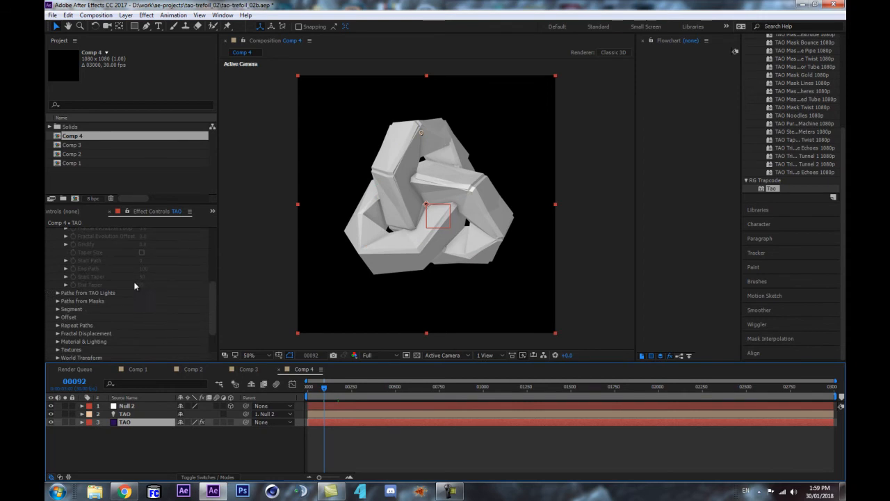
pyautogui.click(58, 308)
pyautogui.moveTo(142, 247); pyautogui.dragTo(637, 143)
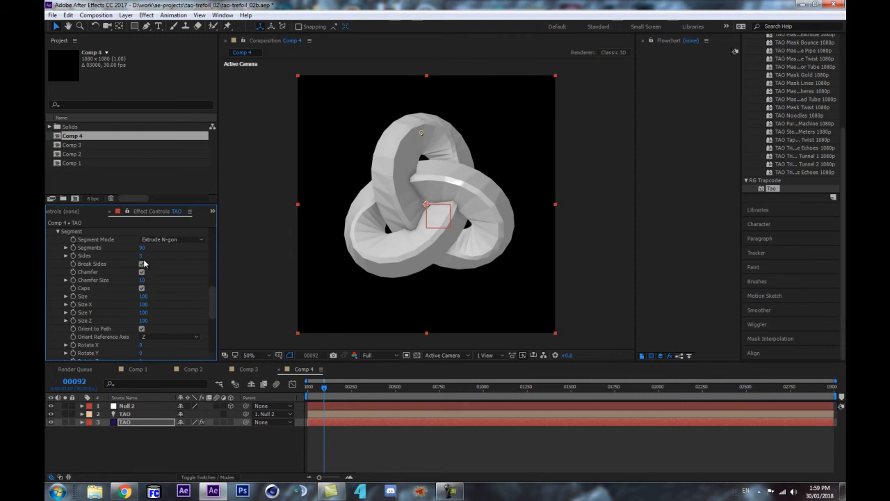
pyautogui.moveTo(143, 256); pyautogui.dragTo(213, 323)
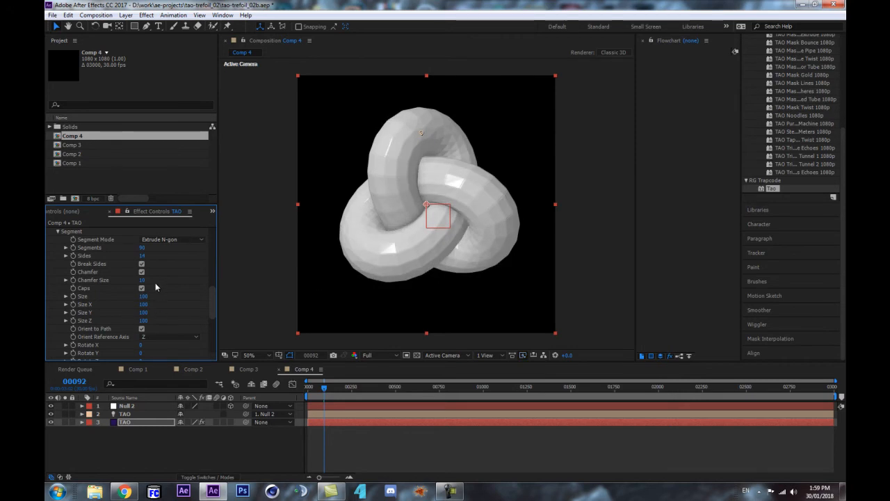
pyautogui.moveTo(142, 296); pyautogui.dragTo(124, 298)
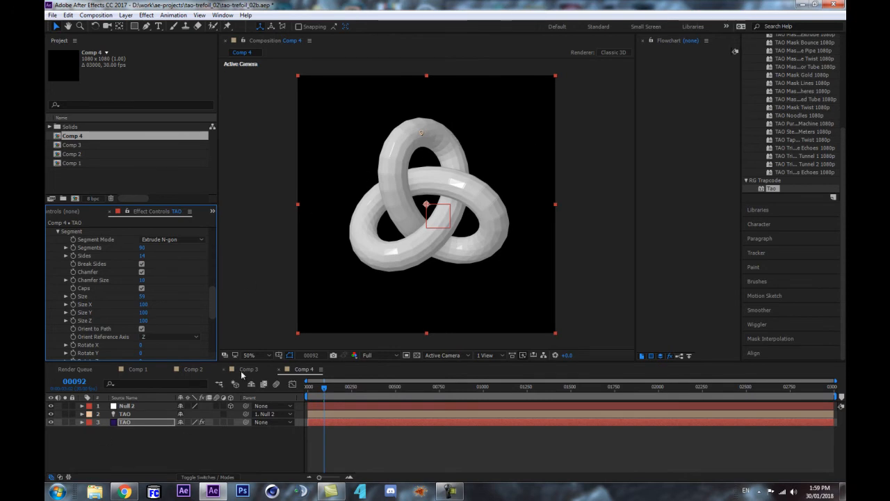
# Step: Return to frame 0, deselect all layers and scrub the opening frames to examine the light travelling along the knot
pyautogui.moveTo(322, 388)
pyautogui.mouseDown()
pyautogui.moveTo(340, 387)
pyautogui.moveTo(308, 387)
pyautogui.mouseUp()
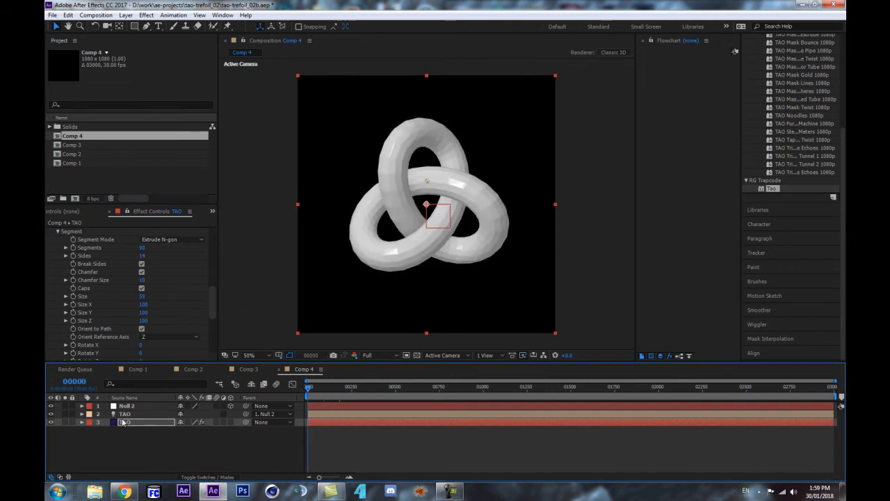
pyautogui.click(158, 414)
pyautogui.click(138, 428)
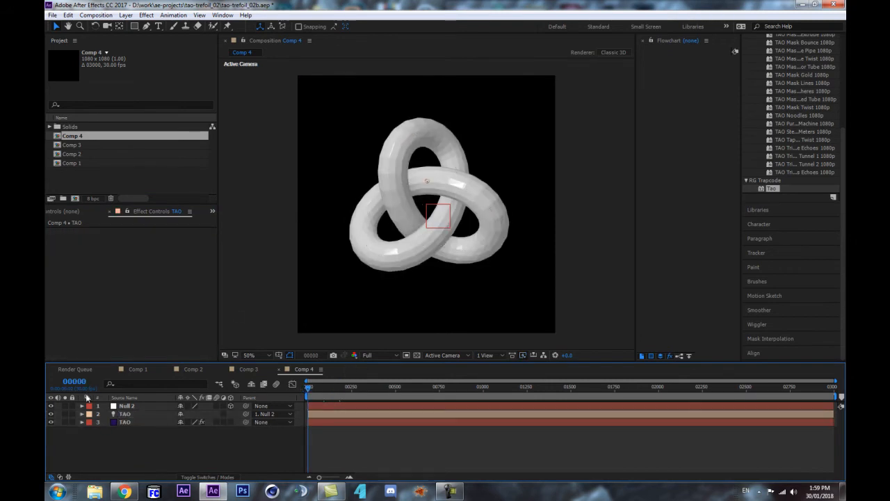
pyautogui.moveTo(318, 390); pyautogui.dragTo(251, 397)
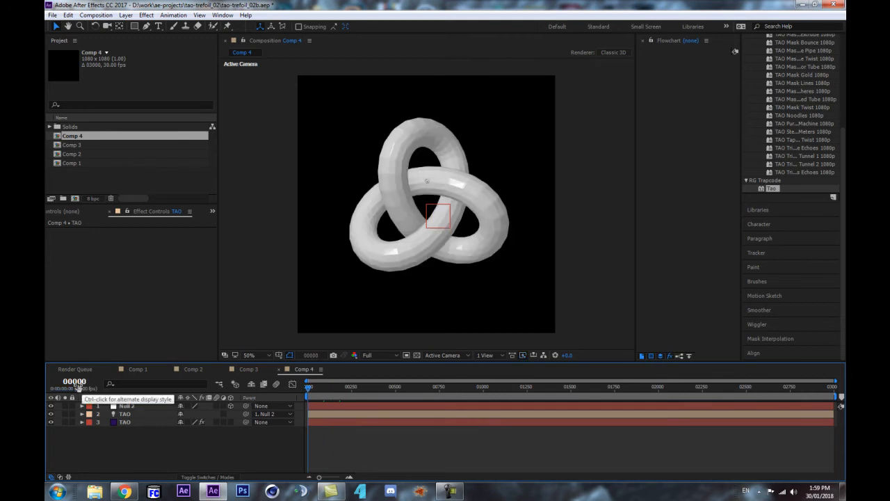
pyautogui.moveTo(320, 394); pyautogui.dragTo(295, 396)
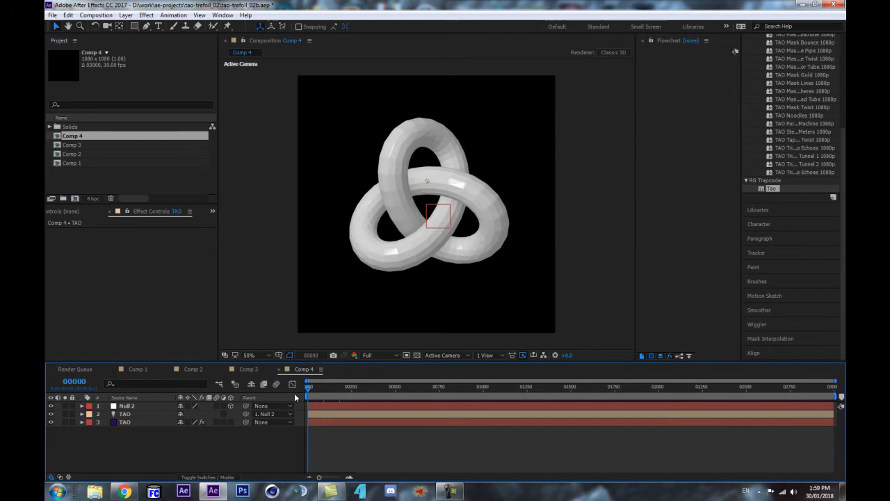
# Step: Select the TAO light and scrub past frame 190 to examine where it completes one loop of the knot
pyautogui.click(136, 415)
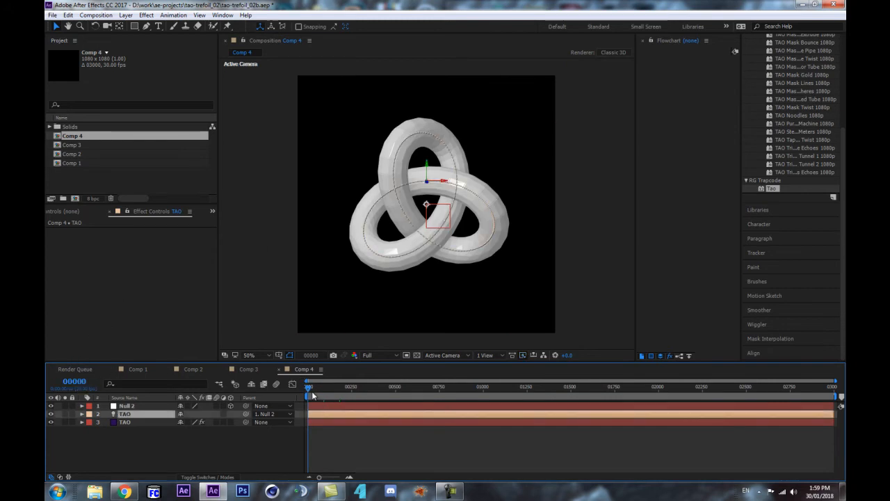
pyautogui.moveTo(307, 391); pyautogui.dragTo(342, 394)
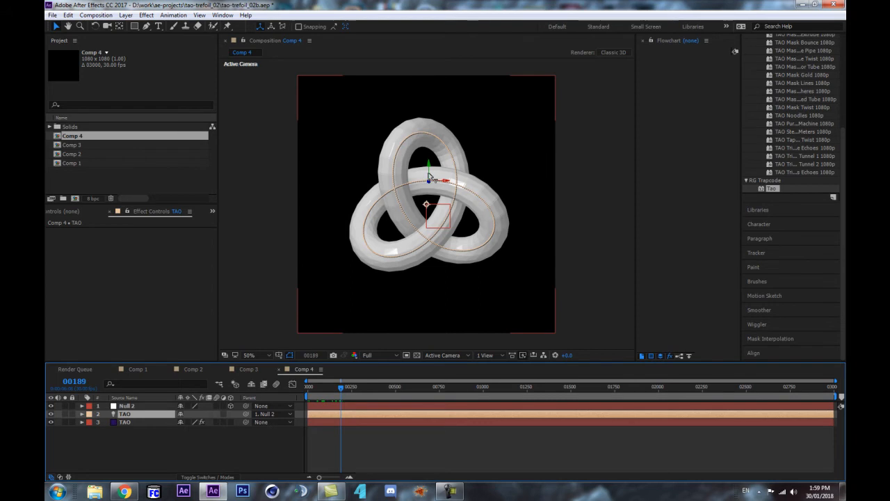
pyautogui.moveTo(78, 386); pyautogui.dragTo(79, 386)
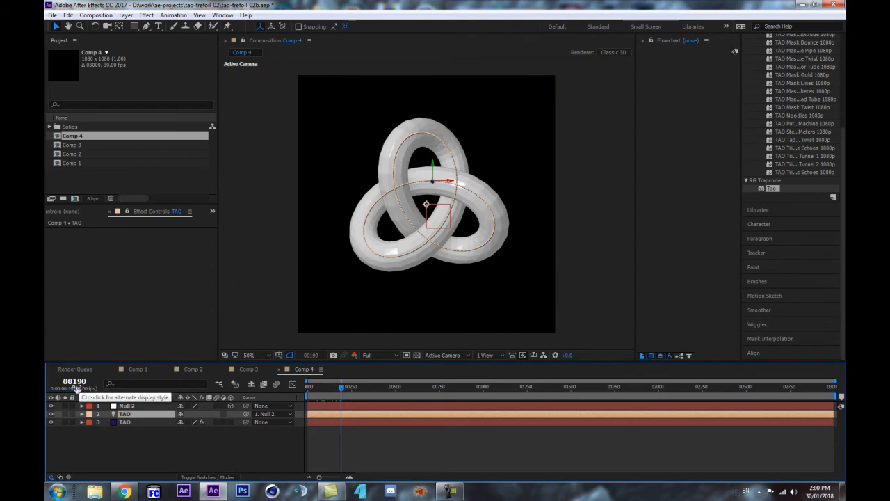
pyautogui.moveTo(346, 397)
pyautogui.mouseDown()
pyautogui.moveTo(368, 394)
pyautogui.moveTo(357, 395)
pyautogui.mouseUp()
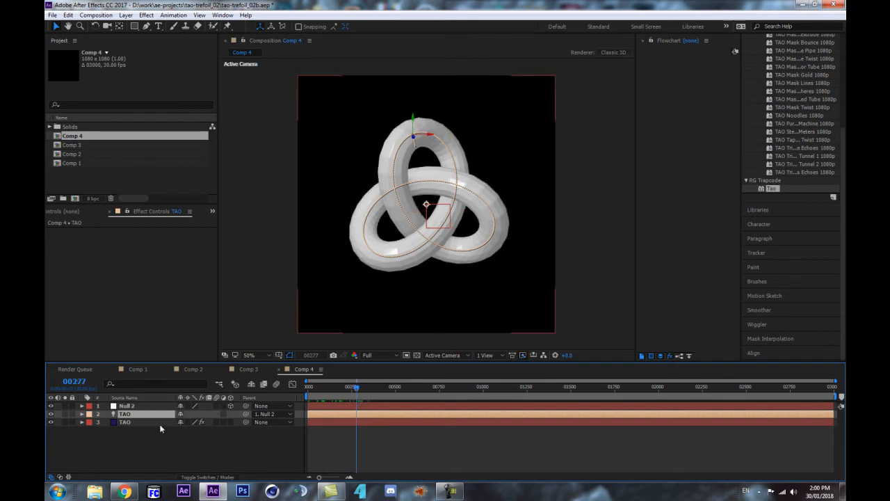
# Step: Shorten Duration if no Keyframe to 5.4 in the TAO solid's Paths from TAO Lights settings and scrub the timeline
pyautogui.click(166, 421)
pyautogui.scroll(-10, 105, 299)
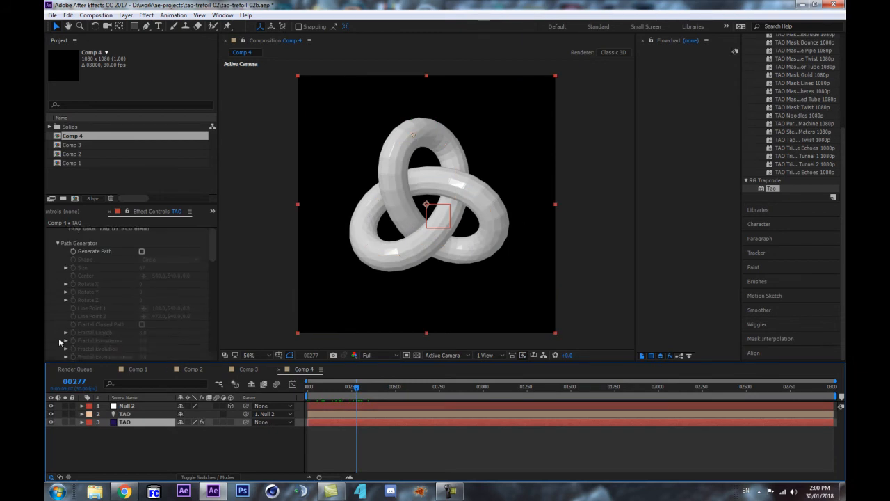
pyautogui.scroll(3, 136, 296)
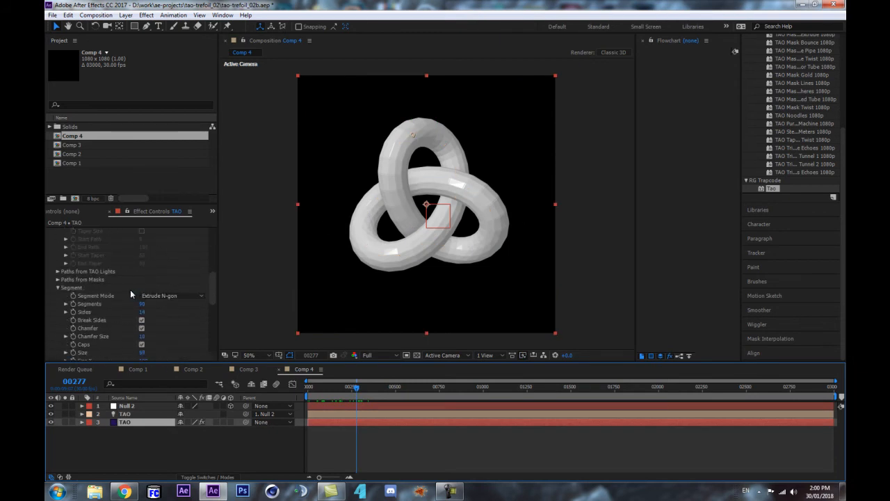
pyautogui.click(57, 271)
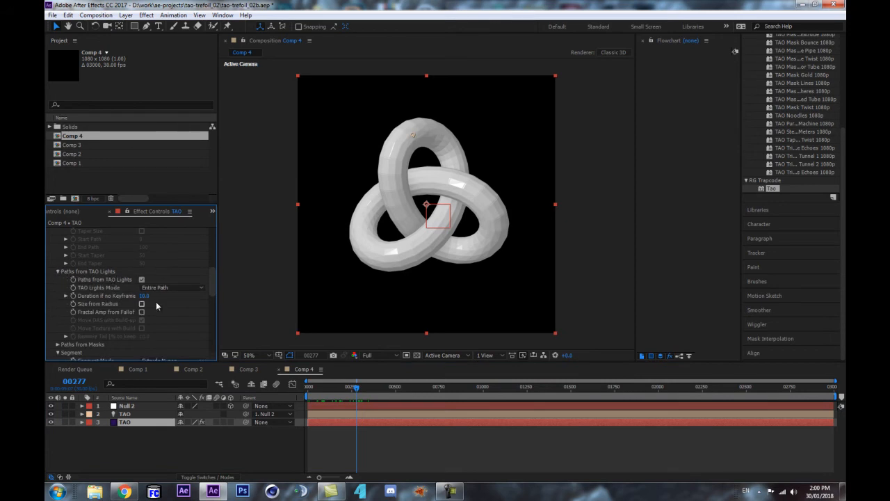
pyautogui.moveTo(146, 297); pyautogui.dragTo(46, 313)
pyautogui.moveTo(141, 296); pyautogui.dragTo(47, 302)
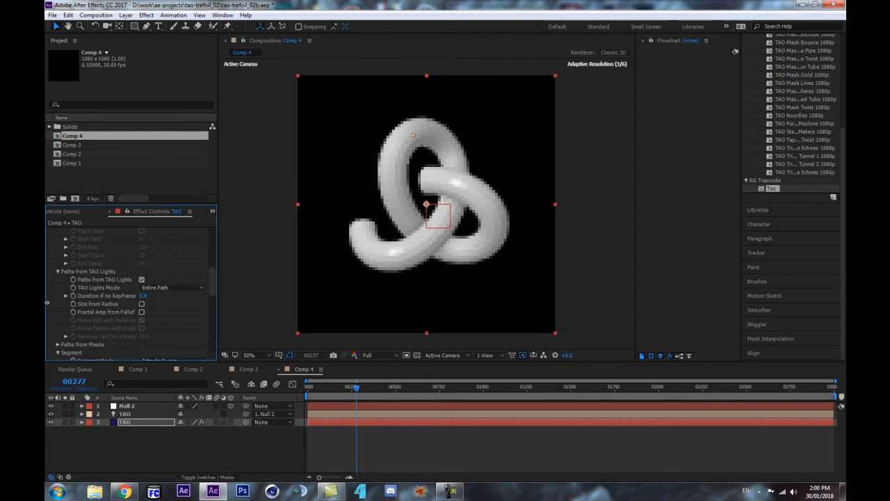
pyautogui.click(143, 296)
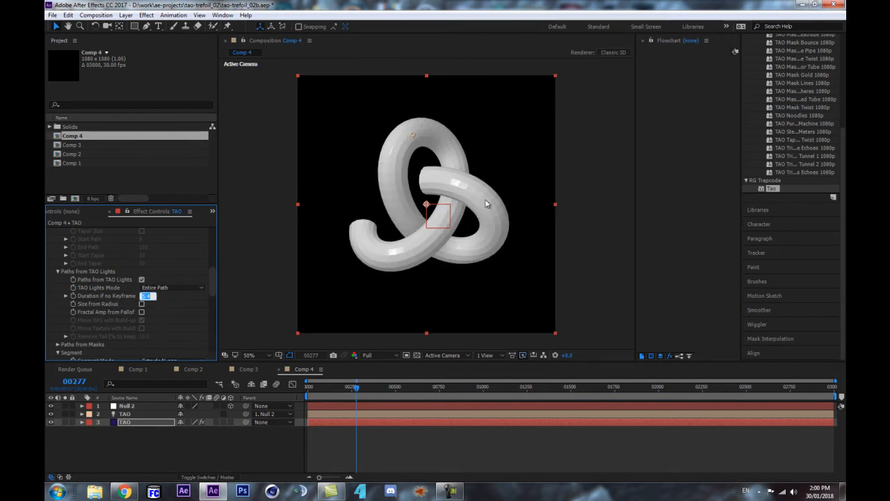
pyautogui.moveTo(316, 387); pyautogui.dragTo(333, 382)
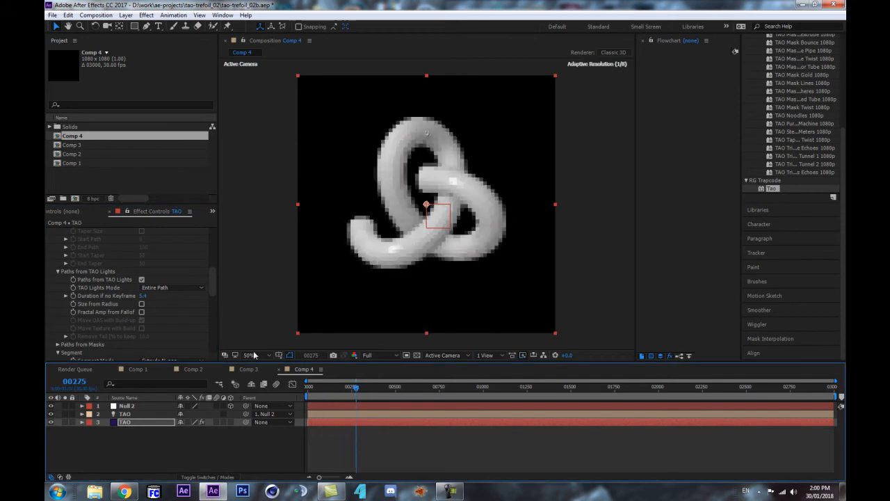
# Step: Set Duration if no Keyframe in Paths from TAO Lights to 6.3 so the tube's ends meet
pyautogui.moveTo(141, 295); pyautogui.dragTo(177, 287)
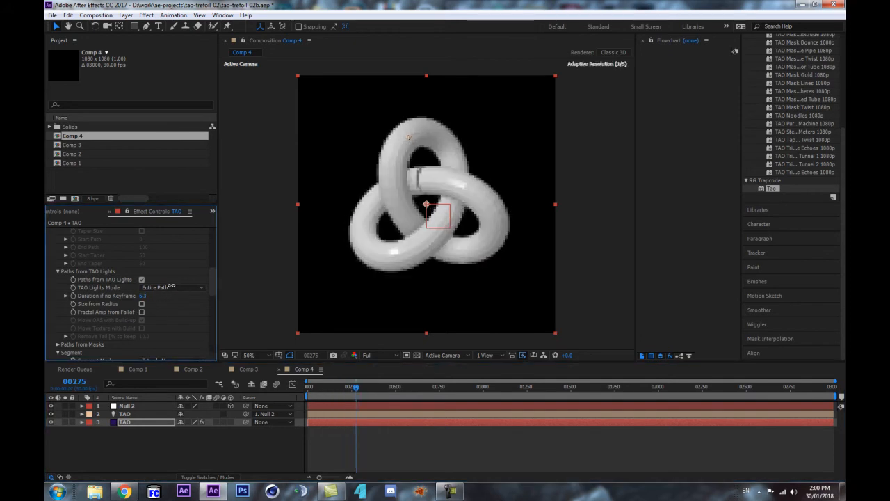
pyautogui.scroll(1, 342, 230)
pyautogui.click(143, 295)
pyautogui.write('6.')
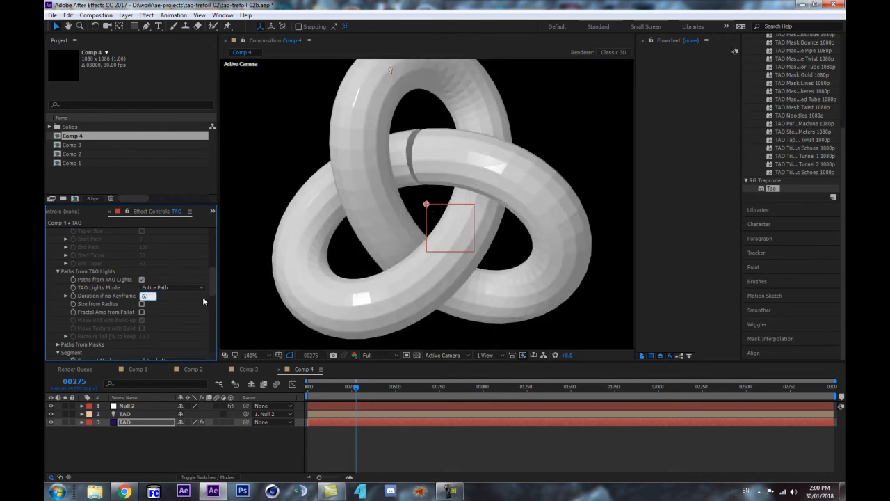
pyautogui.write('3')
pyautogui.press('Return')
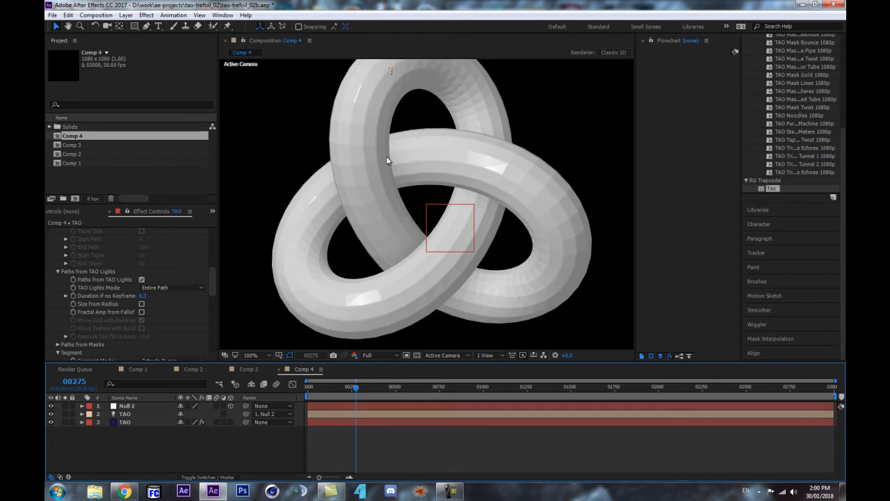
# Step: Inspect the seam where the tube's ends meet at close zoom and check the light path duration value
pyautogui.click(144, 296)
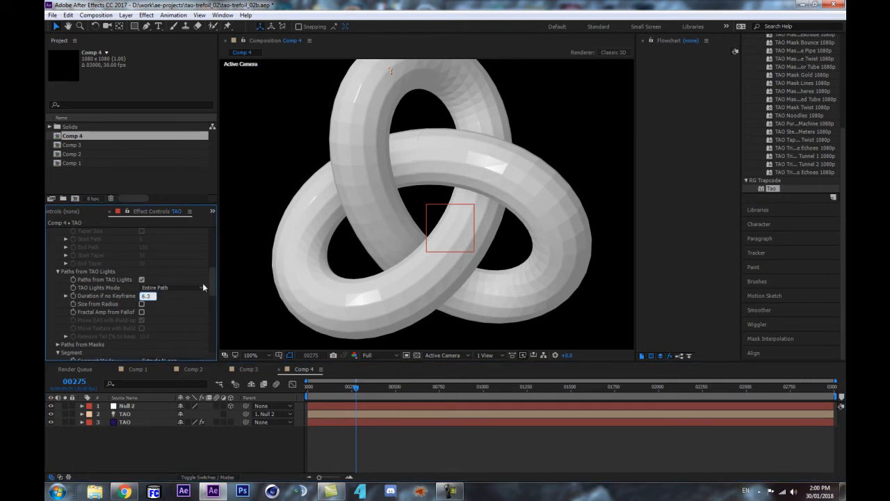
pyautogui.press('Return')
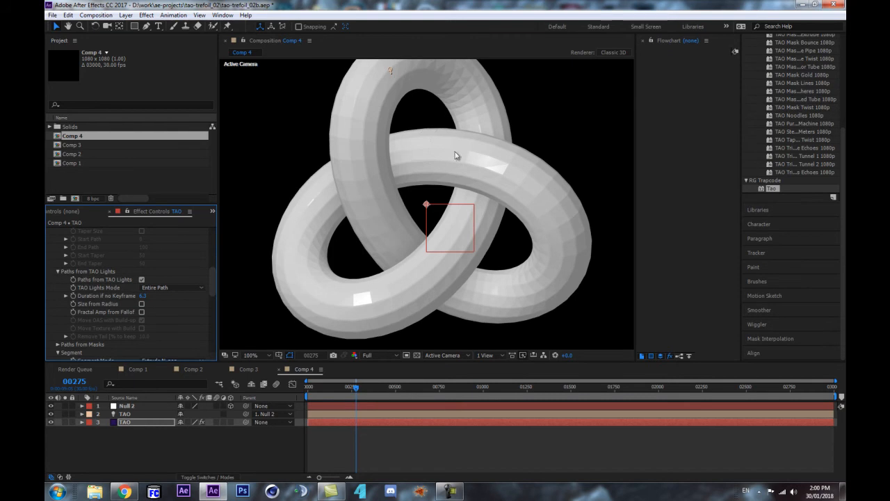
pyautogui.press('.')
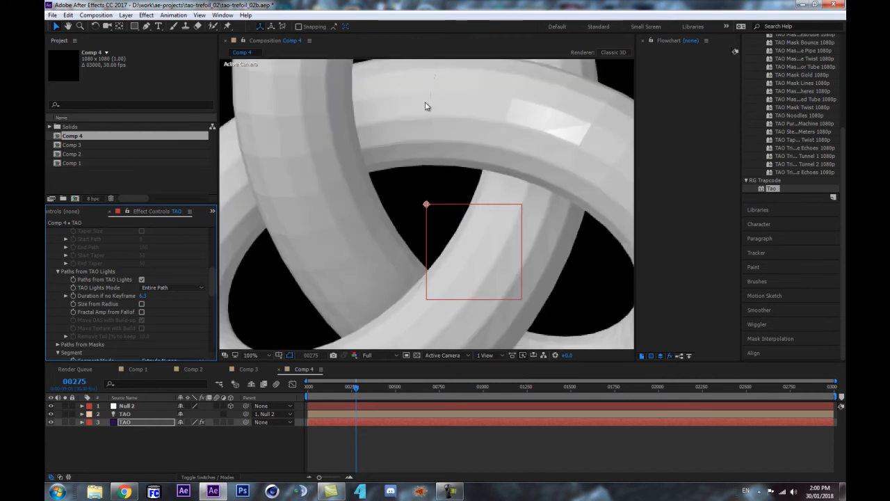
pyautogui.press(',')
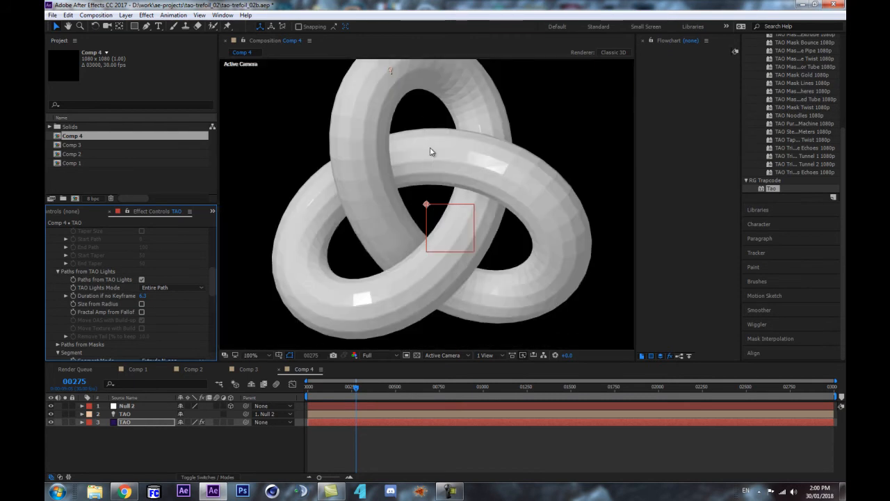
pyautogui.press('.')
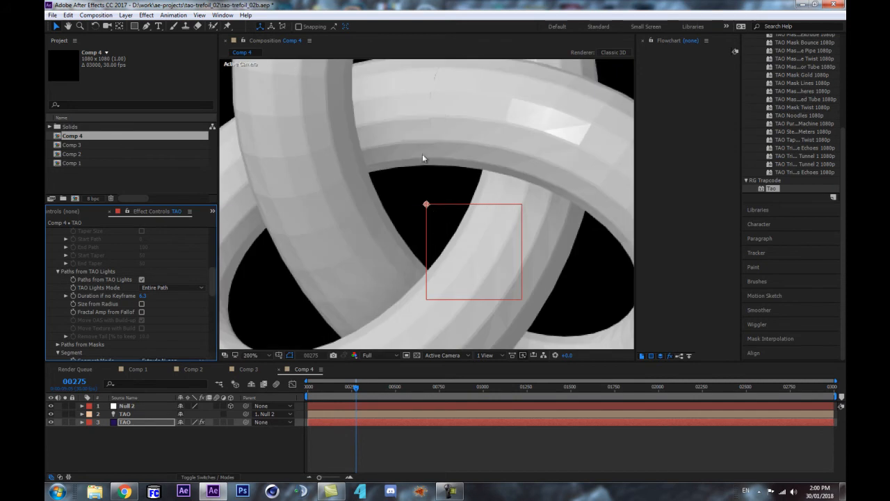
pyautogui.click(147, 297)
pyautogui.click(145, 296)
pyautogui.press('Return')
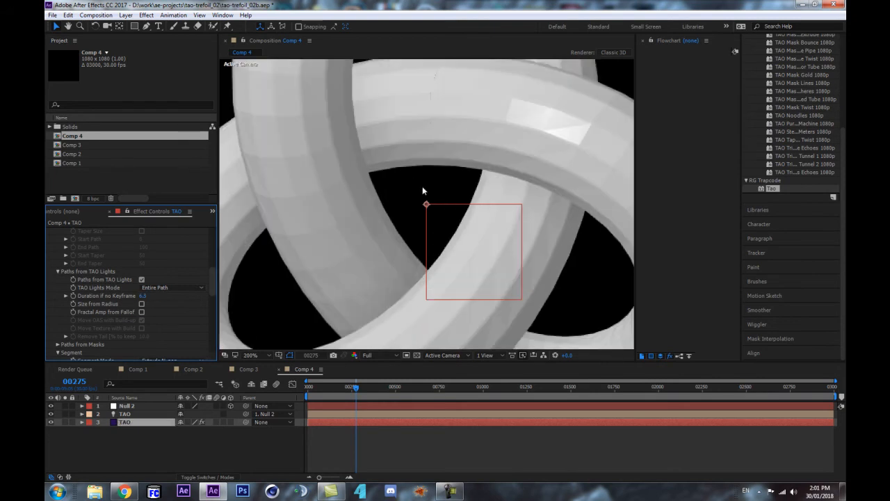
# Step: Increase the TAO solid's Segments to 650 for a smoother tube and deselect the layer
pyautogui.scroll(-3, 57, 289)
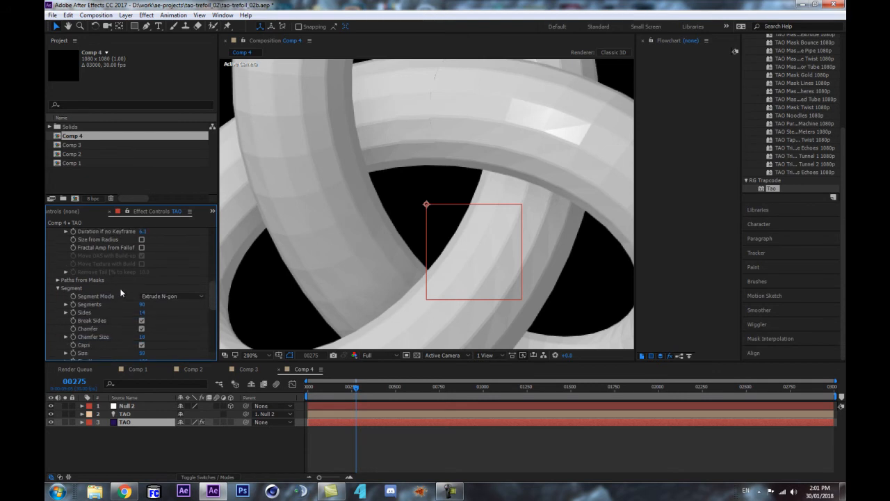
pyautogui.moveTo(141, 307); pyautogui.dragTo(438, 286)
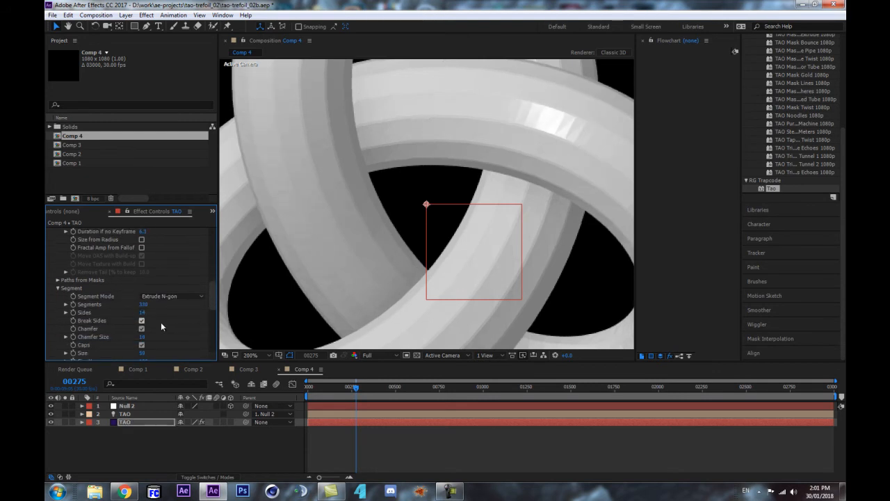
pyautogui.moveTo(143, 305); pyautogui.dragTo(167, 304)
pyautogui.scroll(-1, 522, 140)
pyautogui.scroll(-1, 361, 281)
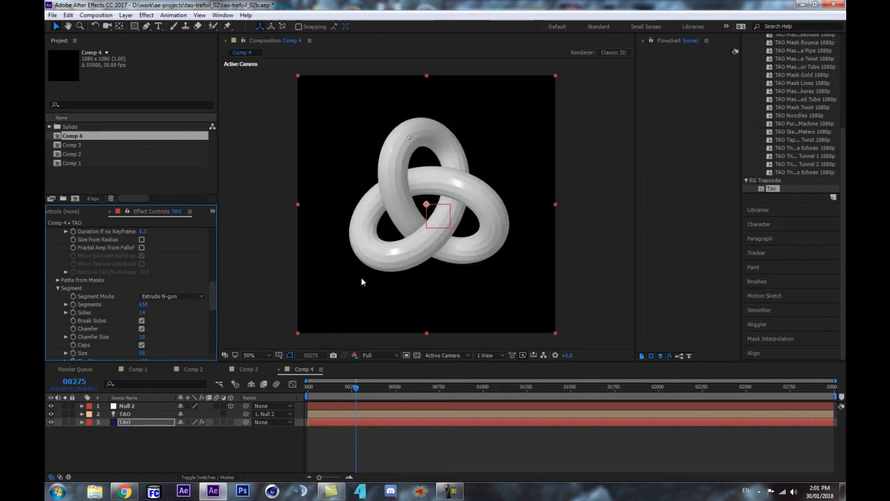
pyautogui.click(139, 460)
pyautogui.moveTo(215, 298); pyautogui.dragTo(216, 354)
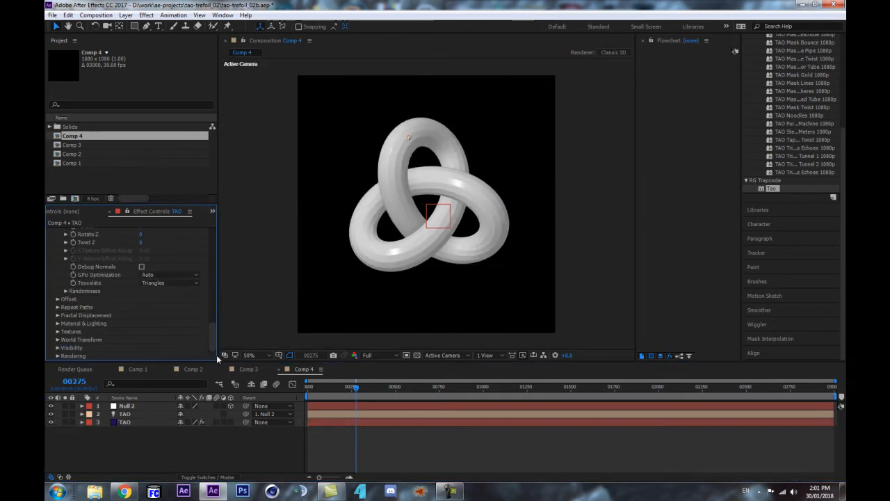
pyautogui.click(156, 439)
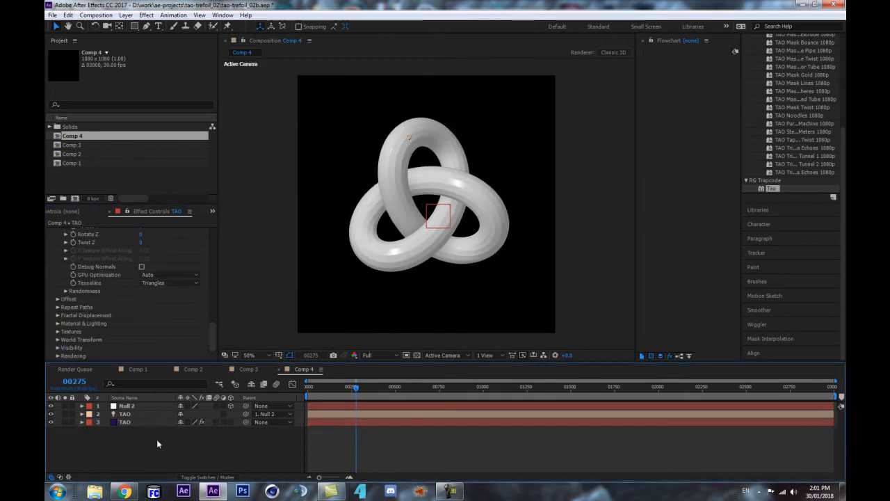
# Step: Reveal the TAO light's Position expression in the timeline
pyautogui.click(128, 406)
pyautogui.click(194, 448)
pyautogui.press('e')
pyautogui.press('e')
pyautogui.scroll(-2, 341, 429)
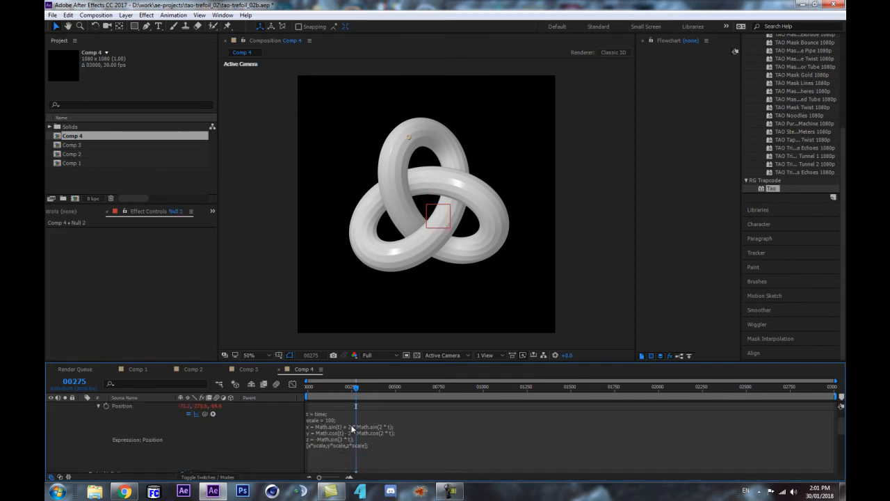
pyautogui.scroll(2, 281, 419)
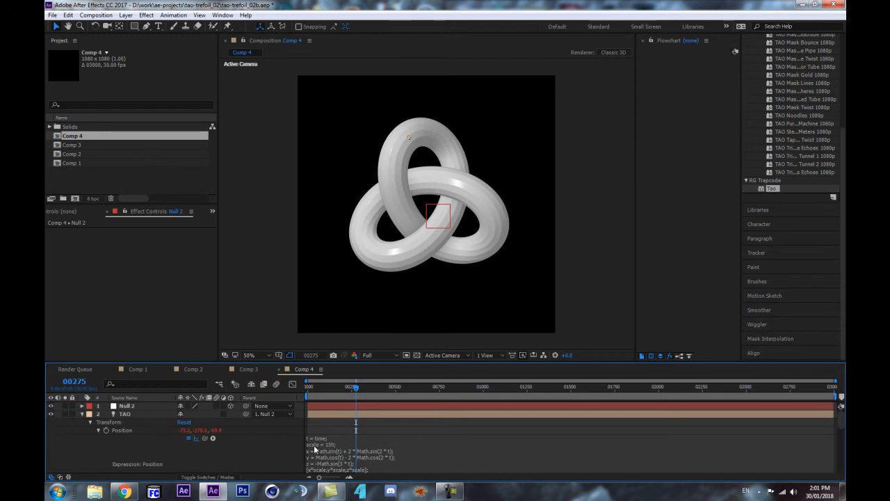
# Step: Add a Slider Control expression effect to the Null 2 layer and set its slider to 100
pyautogui.click(112, 407)
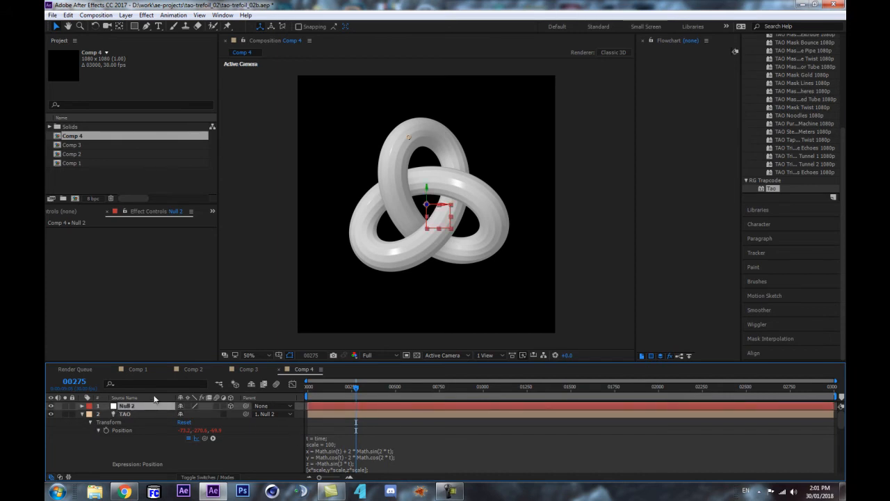
pyautogui.click(124, 16)
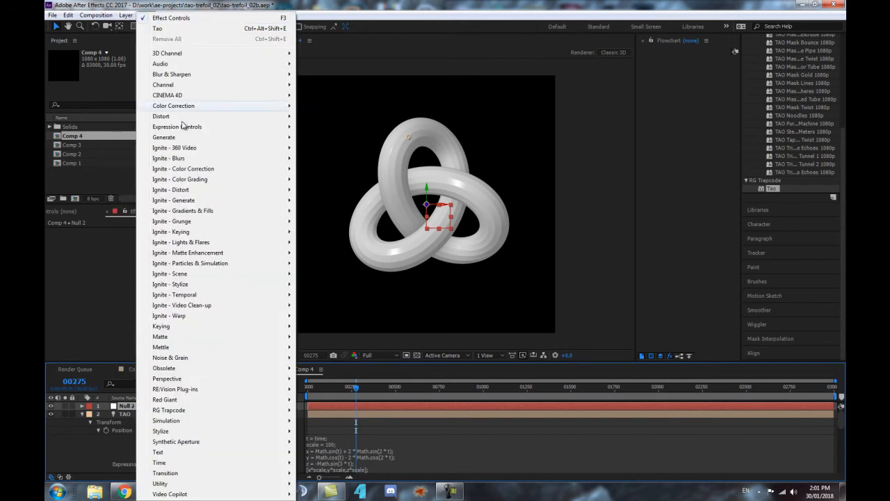
pyautogui.moveTo(173, 130)
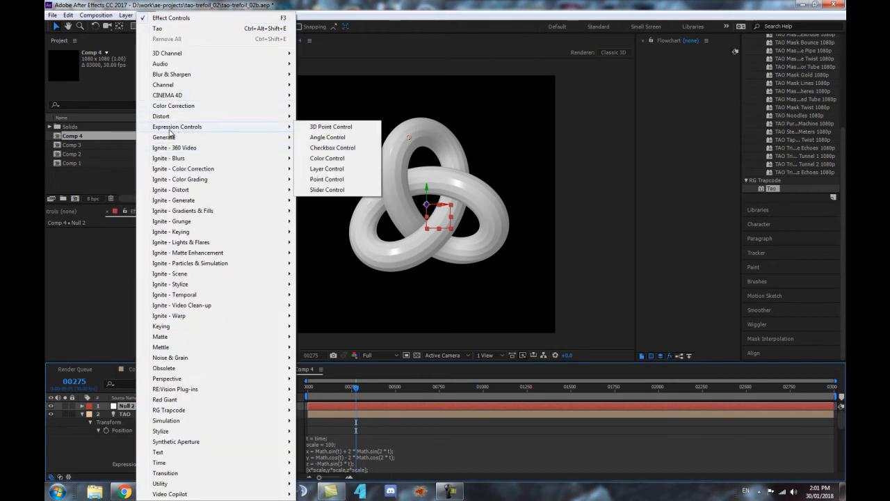
pyautogui.click(328, 190)
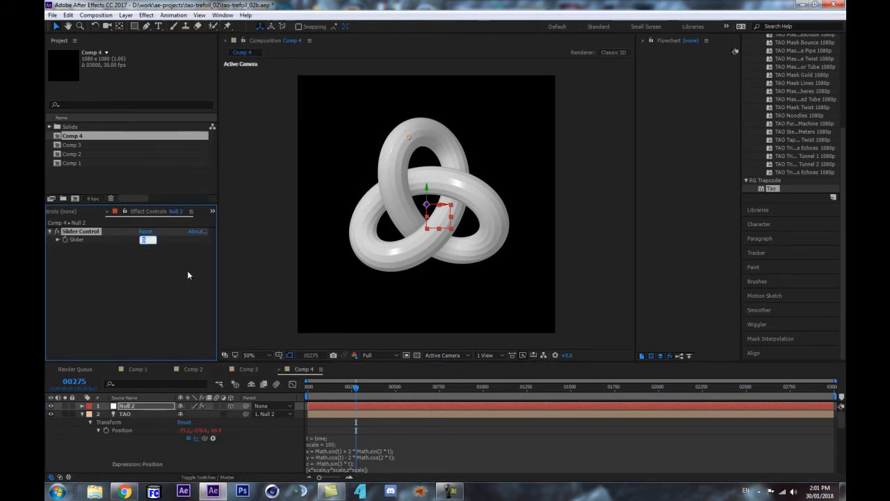
pyautogui.write('100')
pyautogui.press('Return')
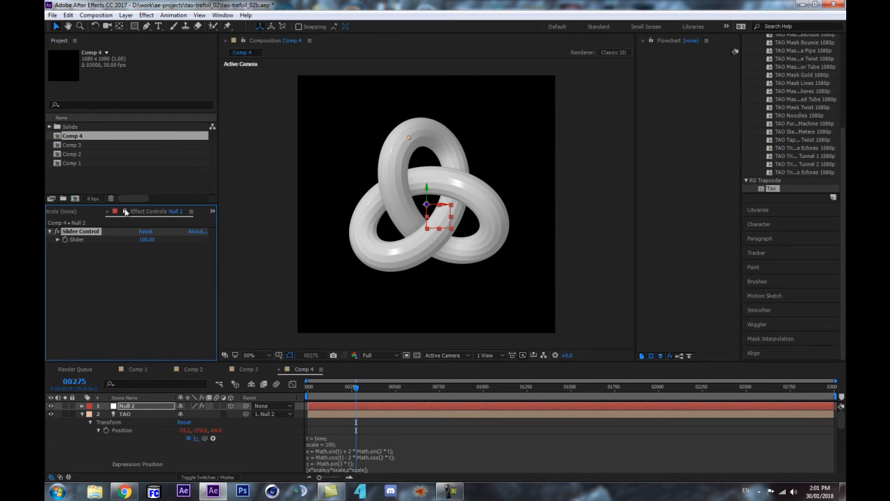
# Step: Replace the 100 in the scale line of the TAO light's Position expression with a link to Null 2's slider
pyautogui.click(334, 438)
pyautogui.click(336, 442)
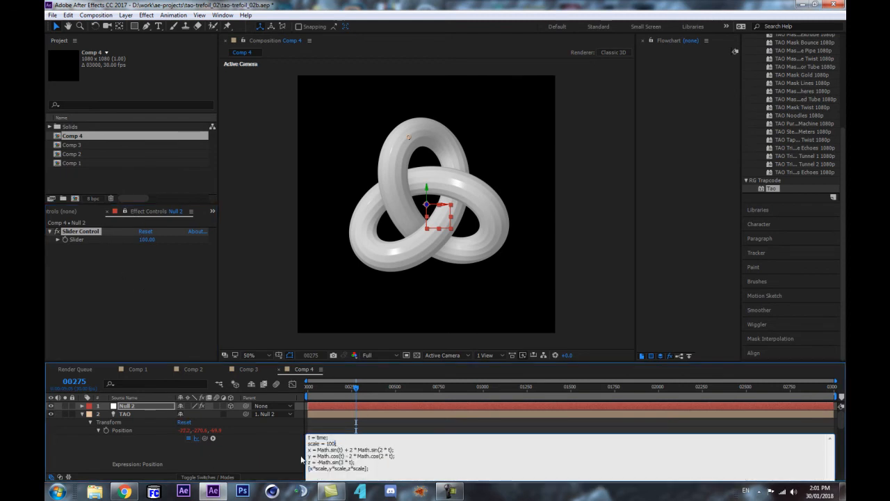
pyautogui.doubleClick(331, 443)
pyautogui.moveTo(336, 447); pyautogui.dragTo(339, 449)
pyautogui.hotkey('shift', 'Left')
pyautogui.hotkey('shift', 'Left')
pyautogui.moveTo(204, 442); pyautogui.dragTo(77, 240)
pyautogui.click(156, 279)
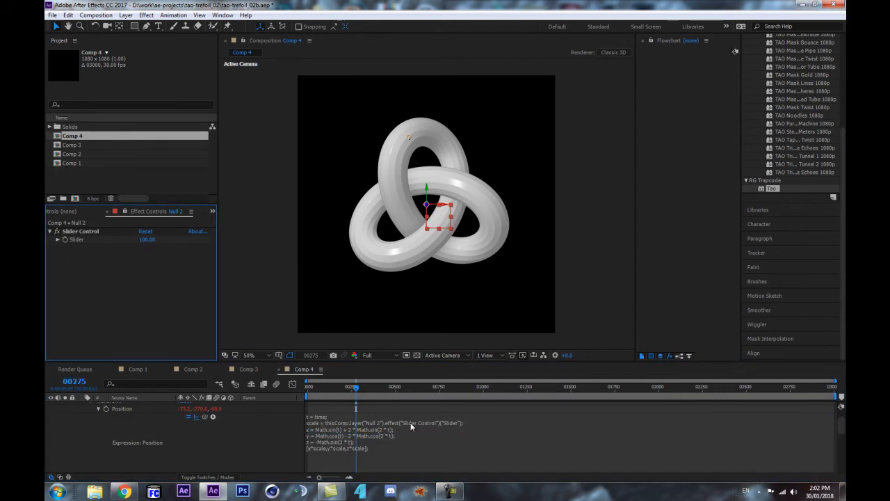
# Step: Enlarge the knot by setting Null 2's slider to 125
pyautogui.moveTo(147, 240)
pyautogui.mouseDown()
pyautogui.moveTo(172, 237)
pyautogui.moveTo(128, 245)
pyautogui.moveTo(150, 237)
pyautogui.mouseUp()
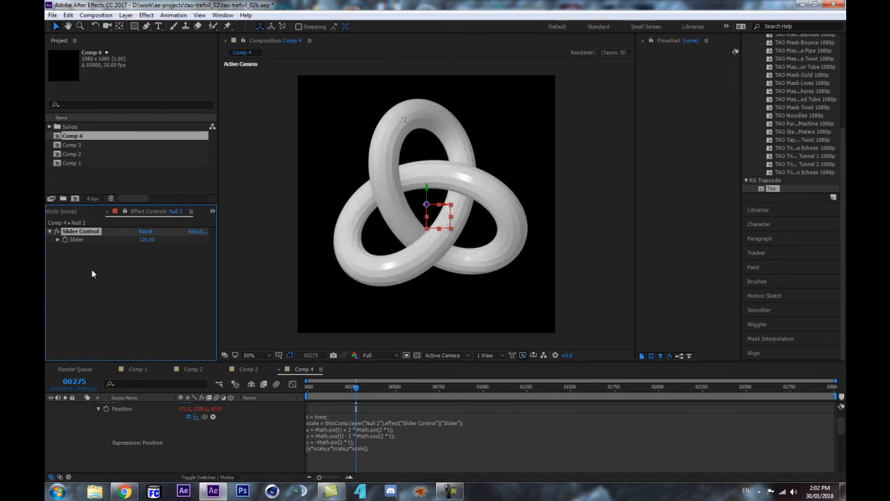
pyautogui.scroll(2, 73, 415)
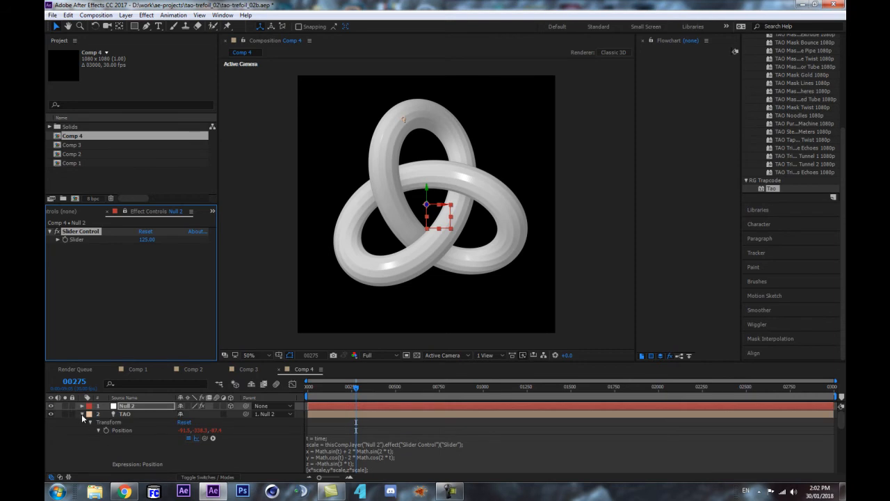
# Step: Collapse both TAO layers and switch to Chrome to read the (2,3)-torus knot equations on Wikipedia's Trefoil knot page
pyautogui.click(82, 414)
pyautogui.click(82, 422)
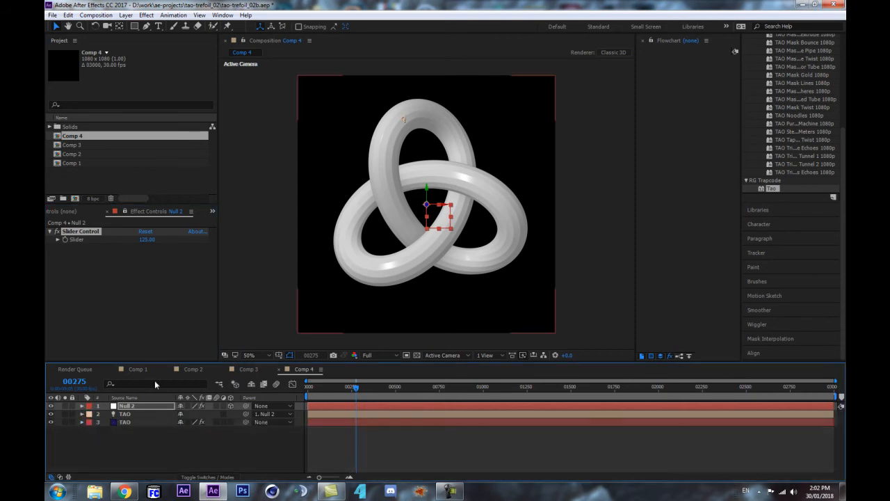
pyautogui.click(57, 290)
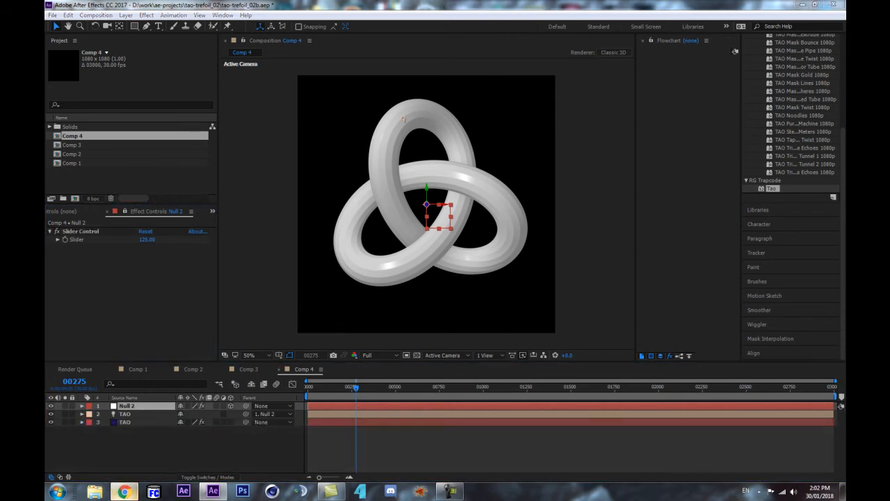
pyautogui.click(124, 491)
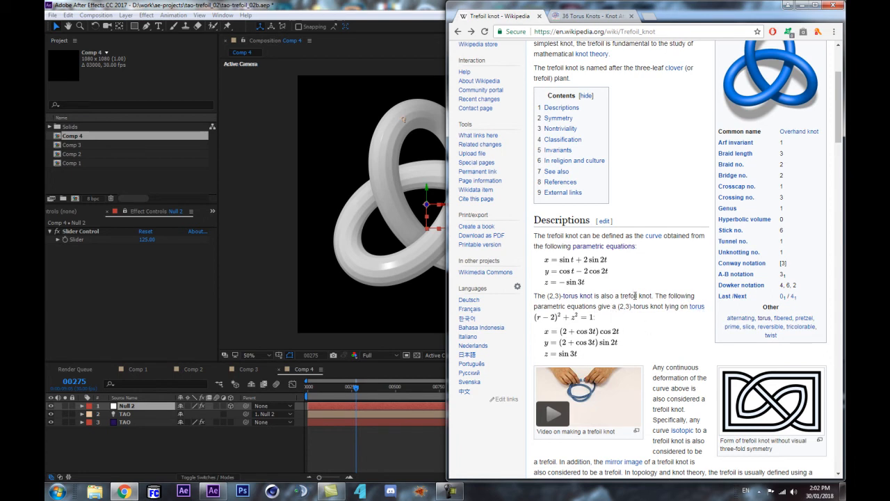
pyautogui.scroll(-1, 550, 329)
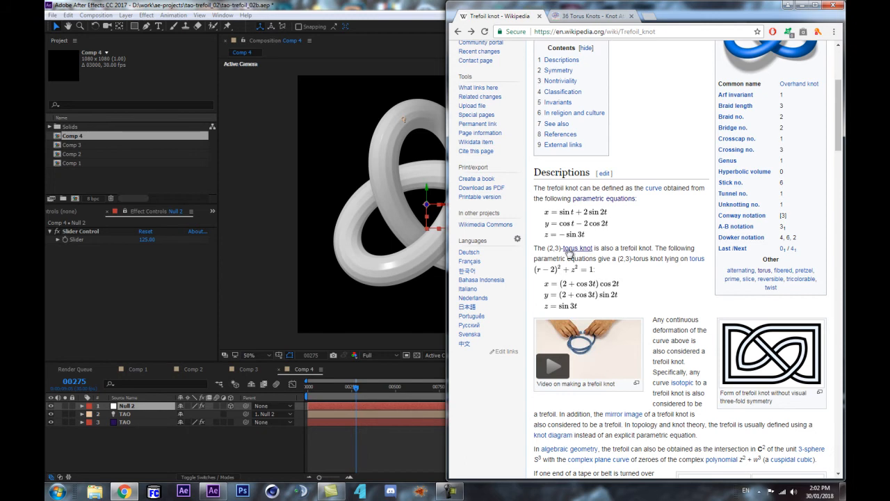
# Step: Switch to After Effects, duplicate Comp 4 and open the copy at frame 0
pyautogui.click(100, 137)
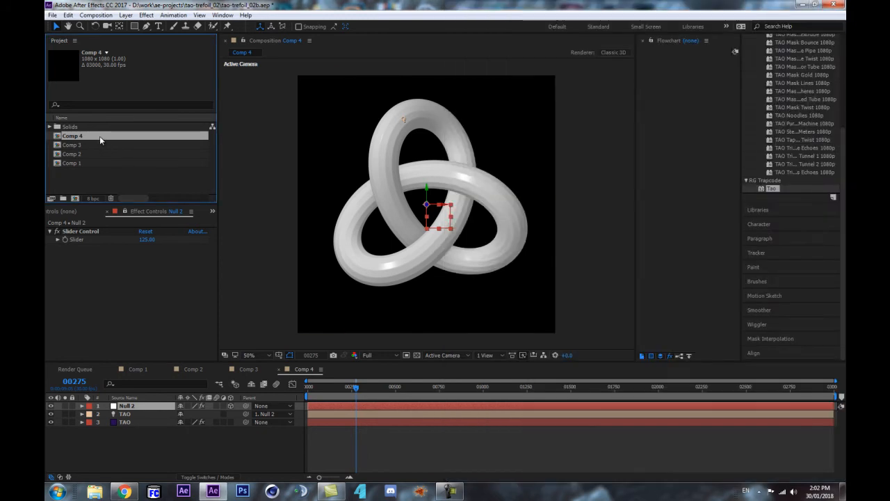
pyautogui.hotkey('ctrl', 'd')
pyautogui.doubleClick(99, 135)
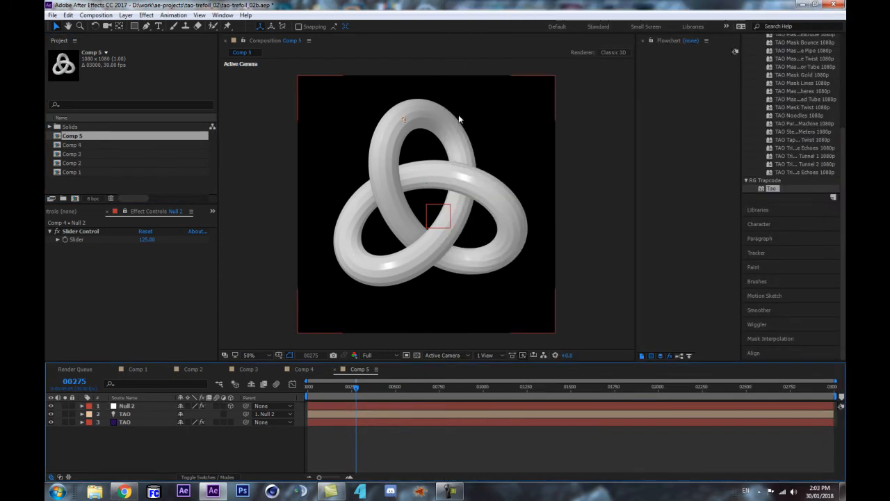
pyautogui.moveTo(337, 387); pyautogui.dragTo(289, 386)
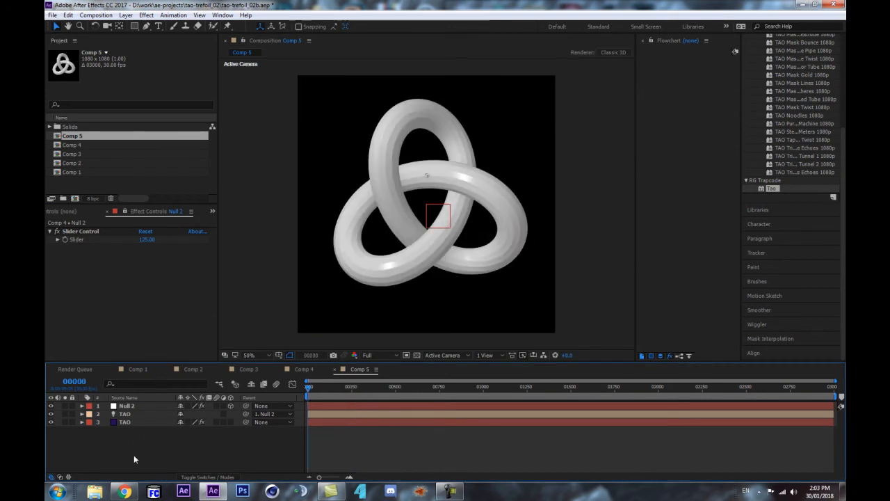
# Step: Reveal the TAO light's full Position expression and place After Effects side by side with the Wikipedia equations
pyautogui.press('u')
pyautogui.press('u')
pyautogui.scroll(-2, 405, 428)
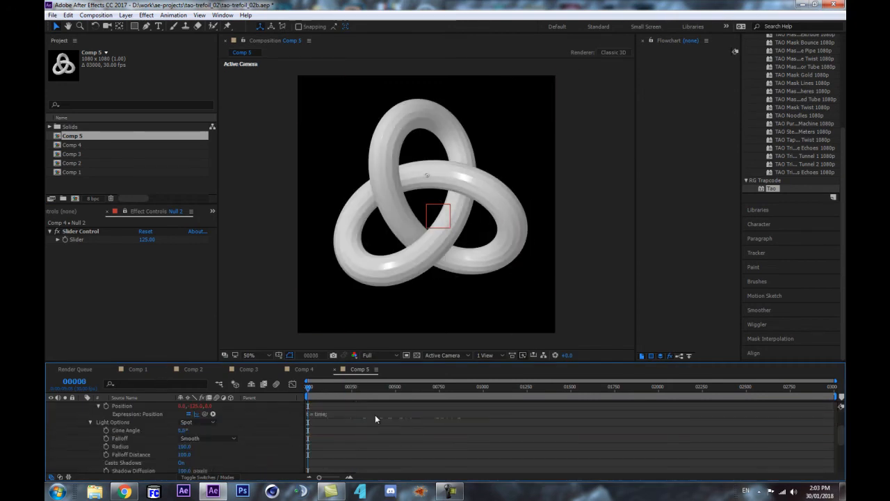
pyautogui.click(375, 415)
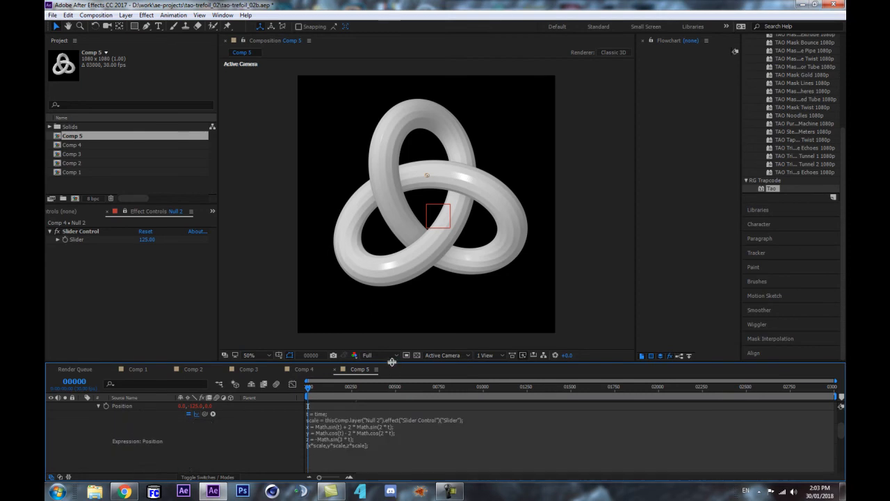
pyautogui.moveTo(391, 361); pyautogui.dragTo(388, 315)
pyautogui.click(124, 492)
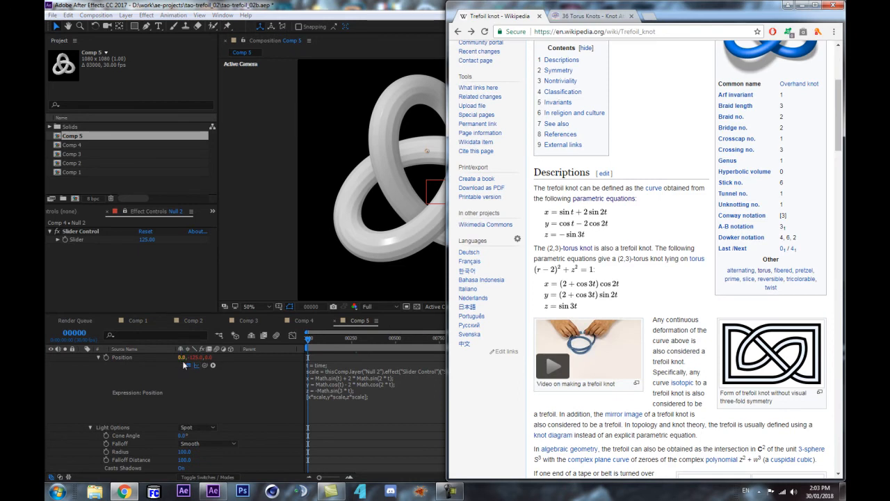
pyautogui.click(209, 389)
pyautogui.press('super+Left')
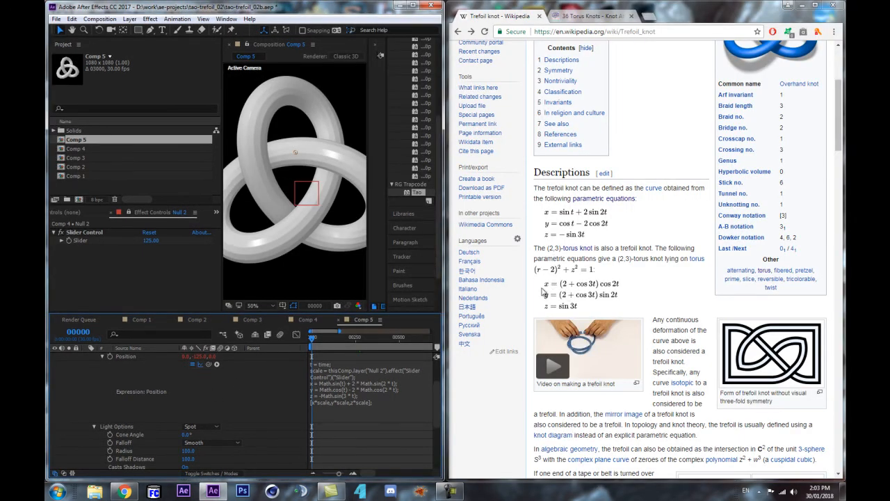
# Step: Rewrite the x line of the TAO light's Position expression as x = (2 + (Math.cos(3*t)))*(Math.cos(2*t));
pyautogui.click(327, 377)
pyautogui.moveTo(322, 383)
pyautogui.mouseDown()
pyautogui.moveTo(372, 382)
pyautogui.moveTo(313, 382)
pyautogui.moveTo(322, 382)
pyautogui.mouseUp()
pyautogui.press('BackSpace')
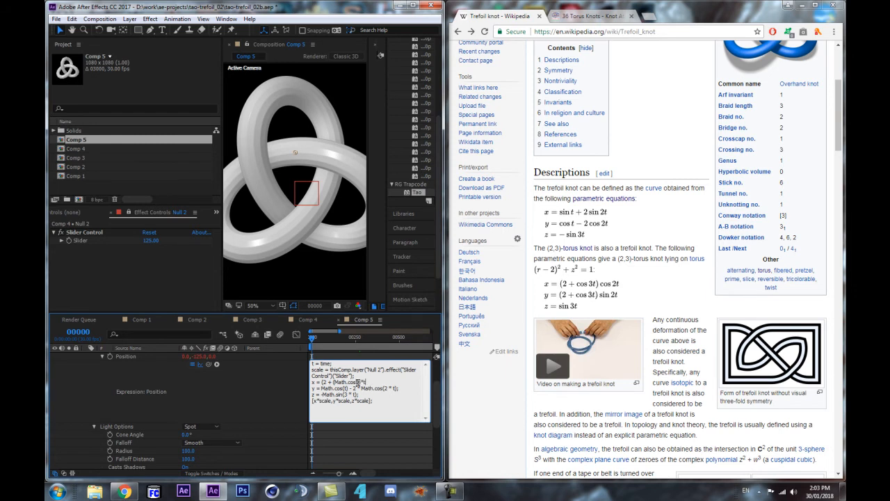
pyautogui.write(')*')
pyautogui.click(271, 391)
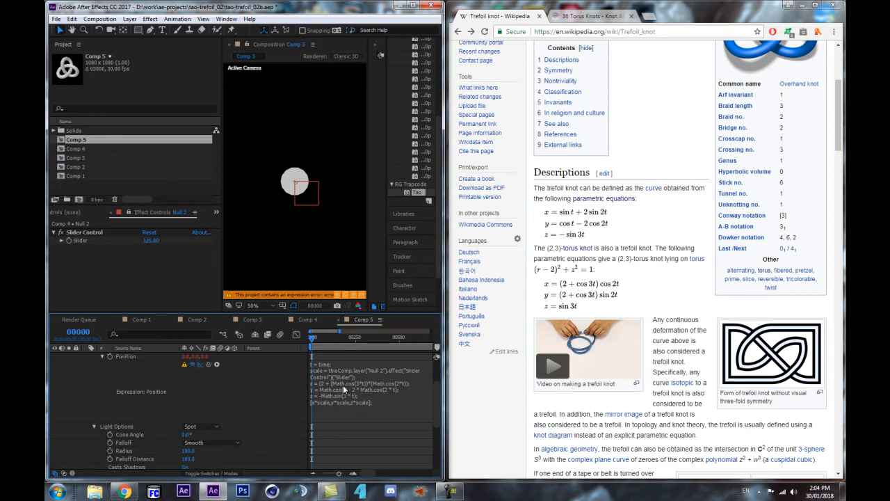
pyautogui.click(365, 382)
pyautogui.click(365, 382)
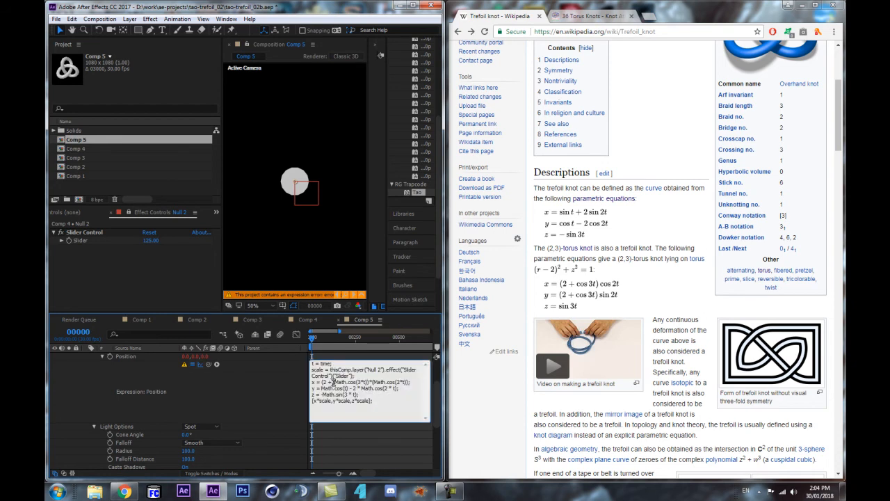
pyautogui.write('_)')
pyautogui.click(292, 395)
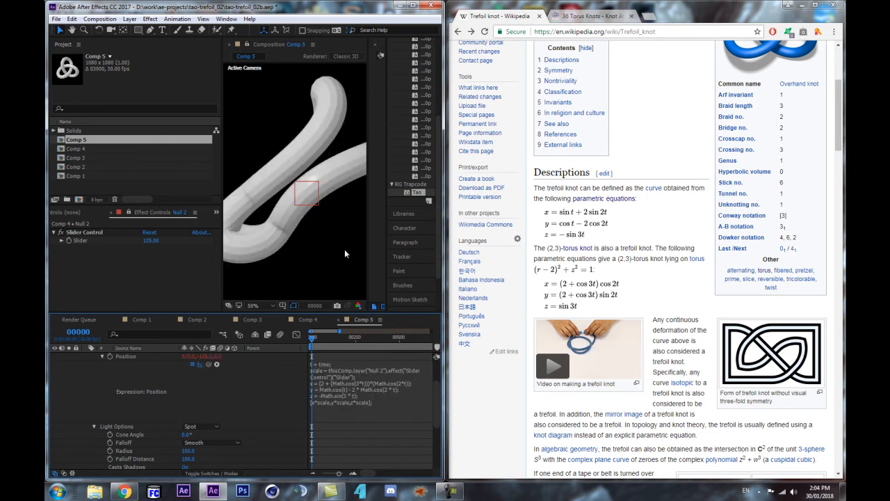
# Step: Copy the x formula into the y line with Math.sin(2*t) as its last factor, and make the z line Math.sin(3 * t)
pyautogui.click(413, 377)
pyautogui.moveTo(416, 381); pyautogui.dragTo(320, 384)
pyautogui.hotkey('ctrl', 'c')
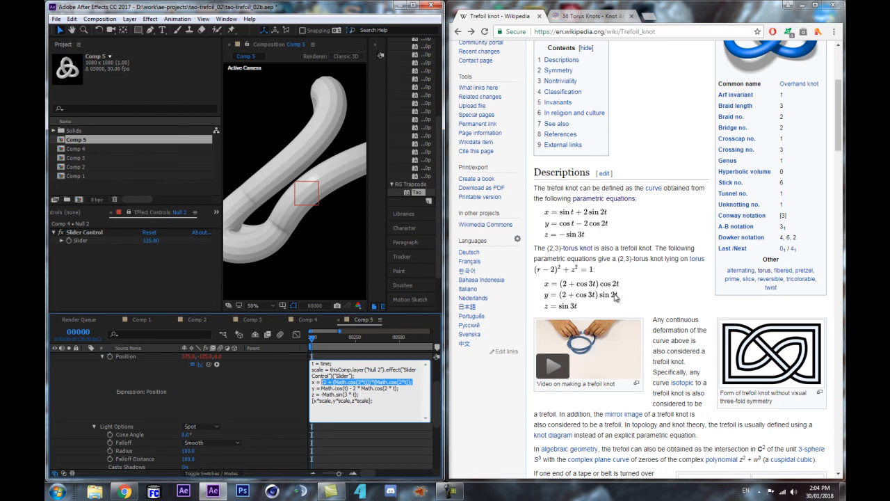
pyautogui.moveTo(400, 388); pyautogui.dragTo(321, 389)
pyautogui.hotkey('ctrl', 'v')
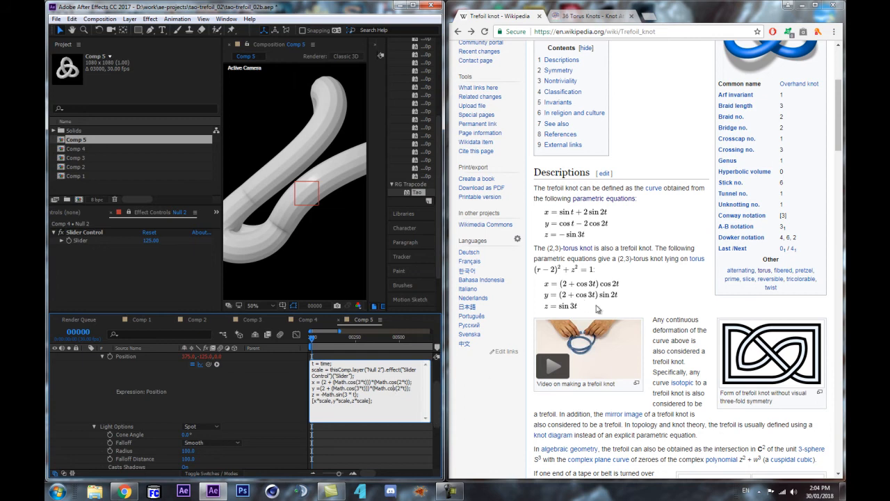
pyautogui.press('BackSpace')
pyautogui.press('BackSpace')
pyautogui.write('sin')
pyautogui.press('BackSpace')
pyautogui.click(279, 398)
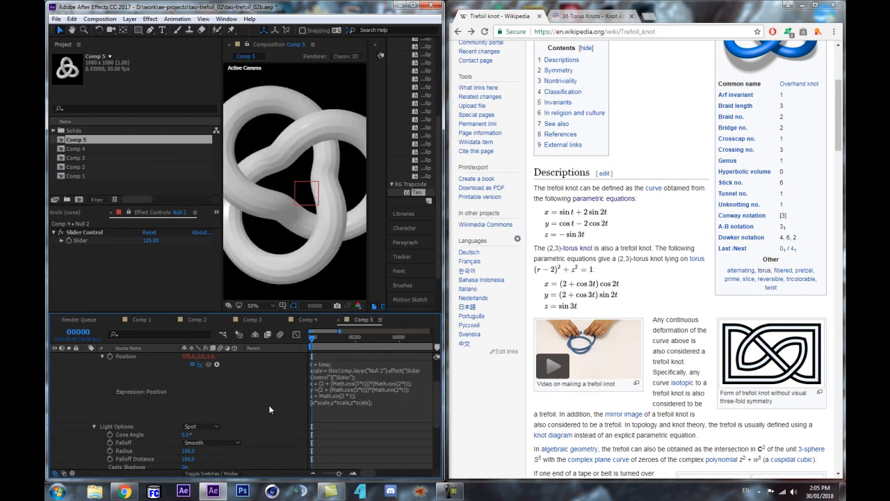
# Step: Maximize the After Effects window and enlarge the composition viewer above the timeline
pyautogui.doubleClick(317, 8)
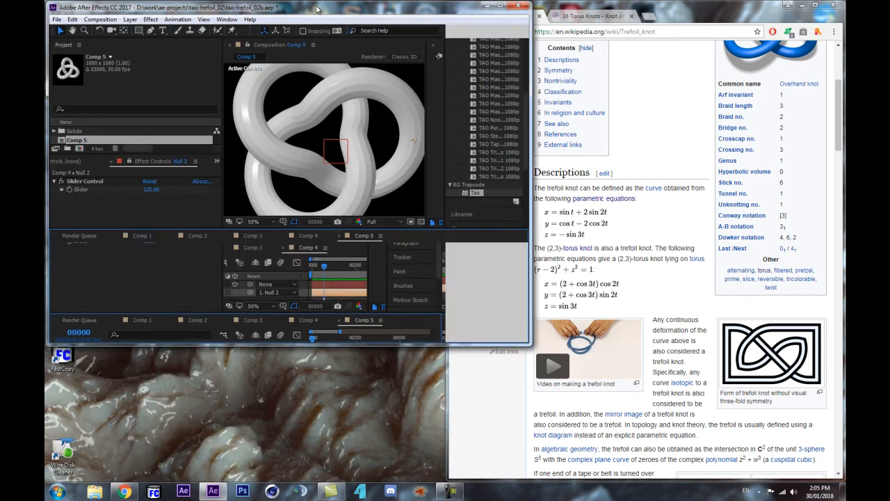
pyautogui.doubleClick(317, 9)
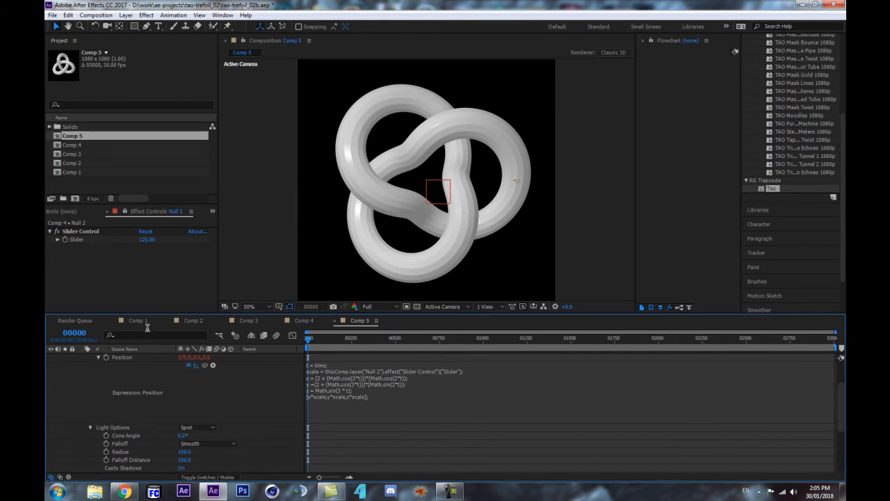
pyautogui.moveTo(161, 311); pyautogui.dragTo(149, 338)
# Step: Switch to Chrome and examine the torus knot variants on the Knot Atlas 36 Torus Knots page against the Wikipedia equations
pyautogui.click(123, 492)
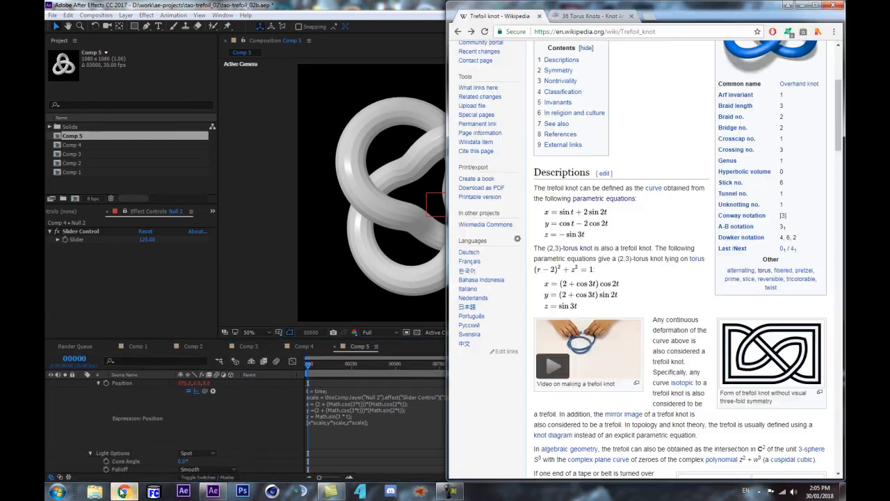
pyautogui.click(615, 17)
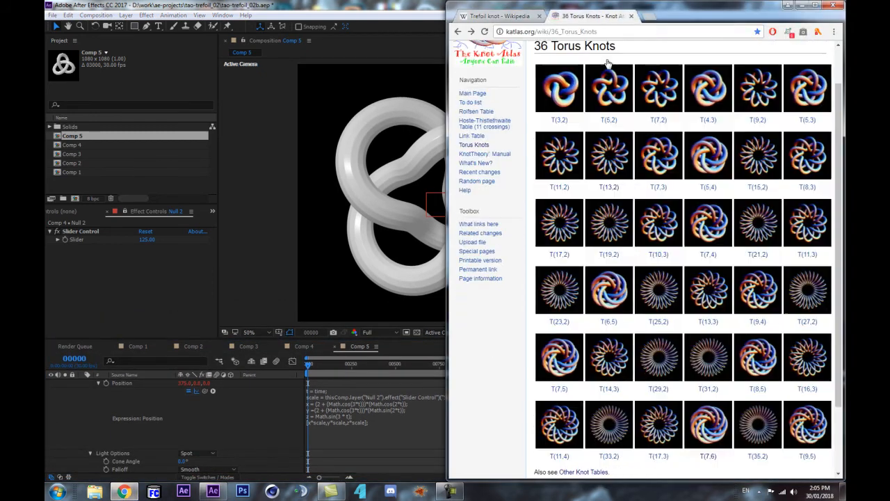
pyautogui.scroll(1, 612, 174)
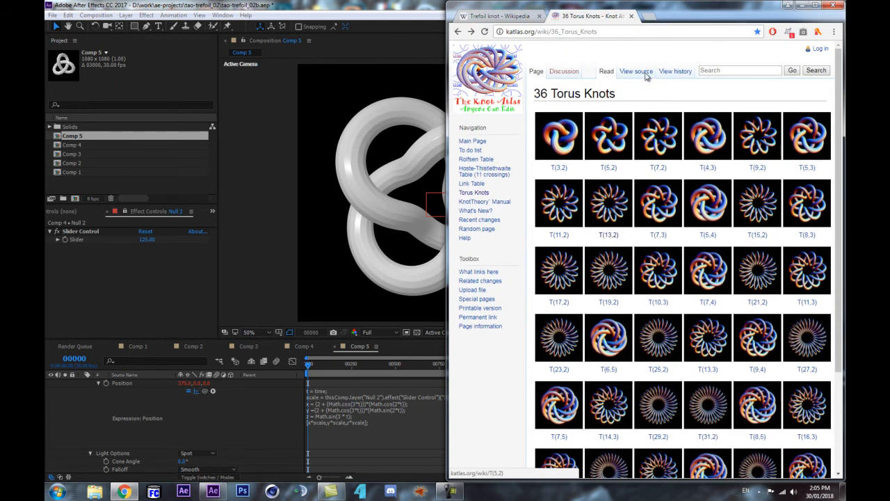
pyautogui.scroll(-1, 615, 63)
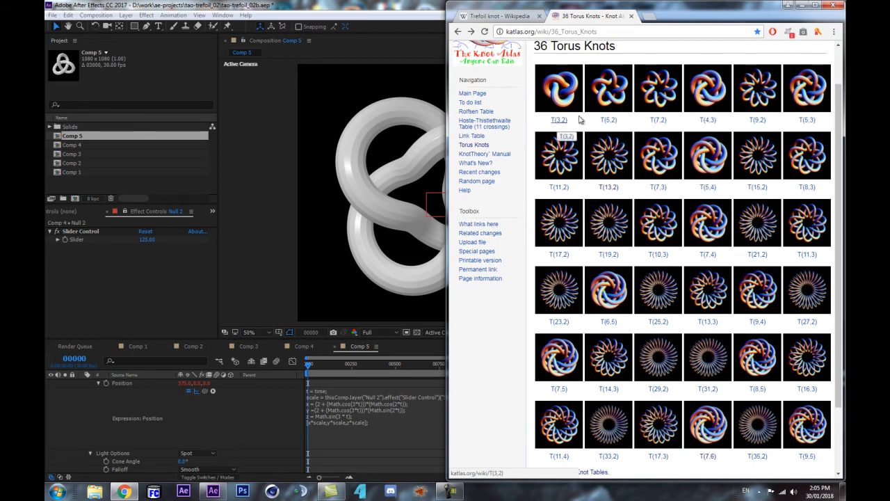
pyautogui.click(125, 492)
pyautogui.click(125, 492)
pyautogui.click(523, 16)
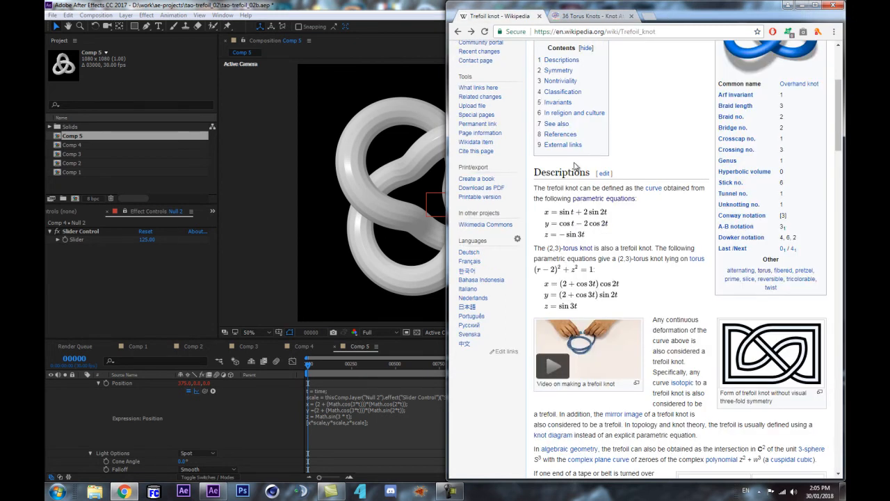
pyautogui.click(567, 19)
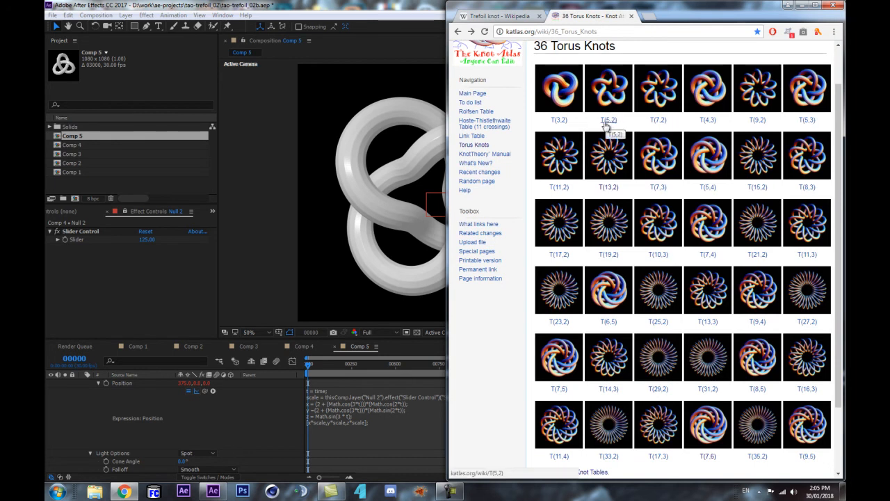
# Step: Switch to After Effects and rename the Slider Control effect on Comp 4's Null 2 to scale
pyautogui.click(90, 238)
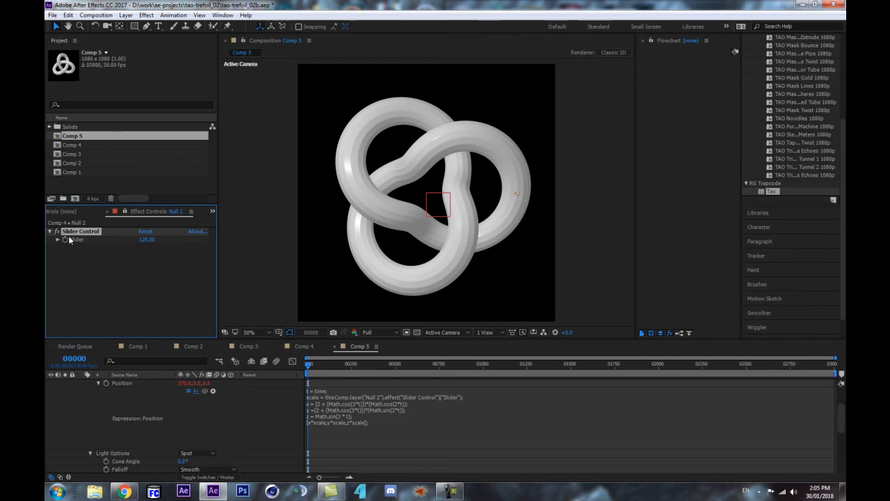
pyautogui.press('Return')
pyautogui.write('scale')
pyautogui.press('Return')
pyautogui.scroll(2, 145, 423)
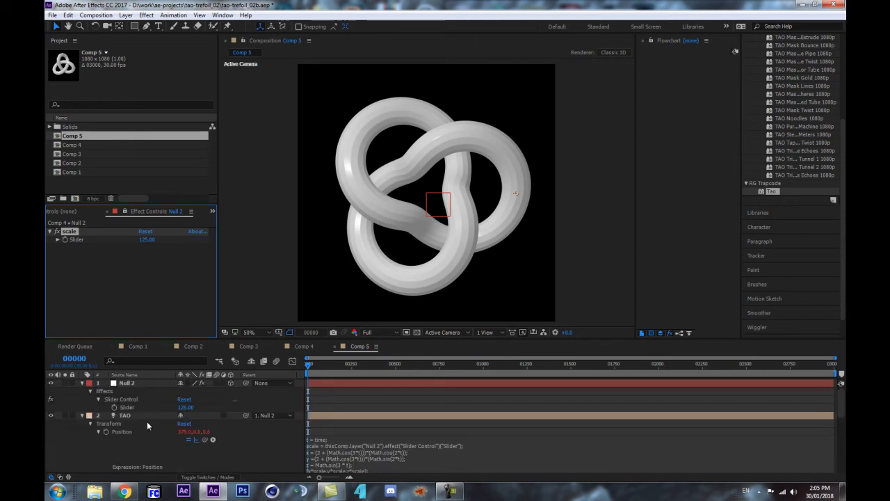
# Step: Unlock the effect controls, show those of Comp 5's Null 2, and rename its Slider Control to scale
pyautogui.click(125, 211)
pyautogui.click(131, 384)
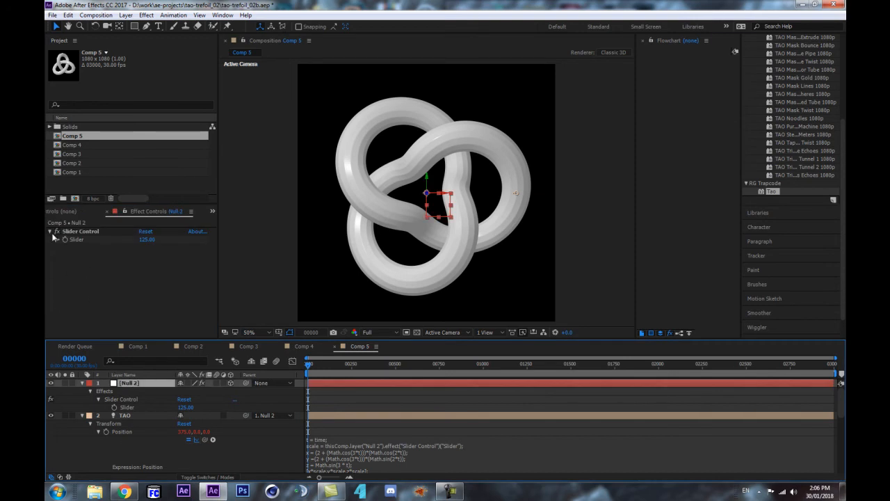
pyautogui.click(48, 232)
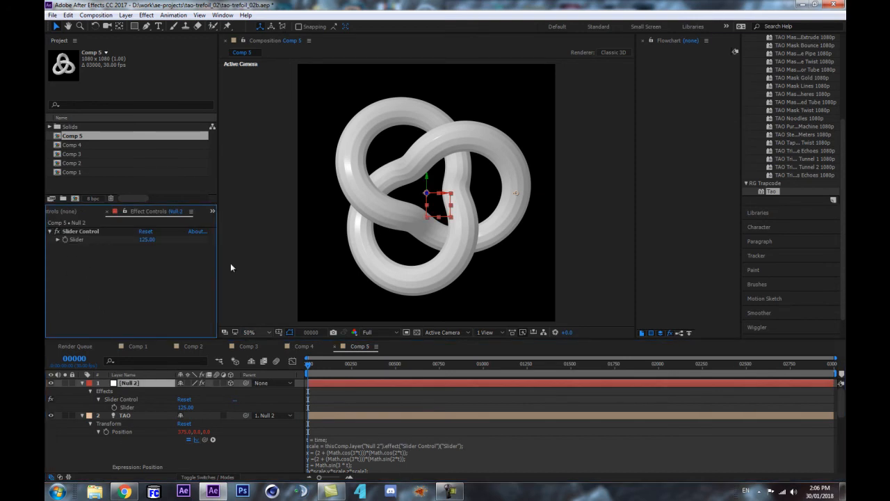
pyautogui.scroll(-1, 286, 431)
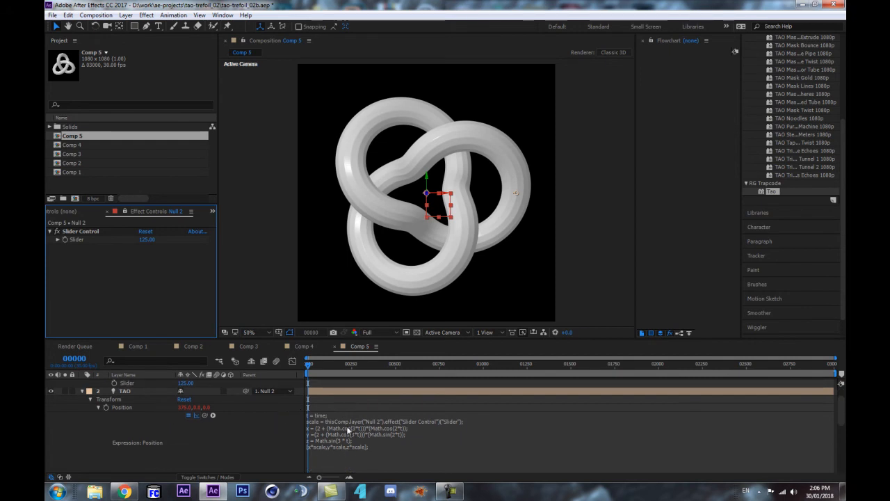
pyautogui.click(81, 232)
pyautogui.press('Return')
pyautogui.write('scale')
pyautogui.press('Return')
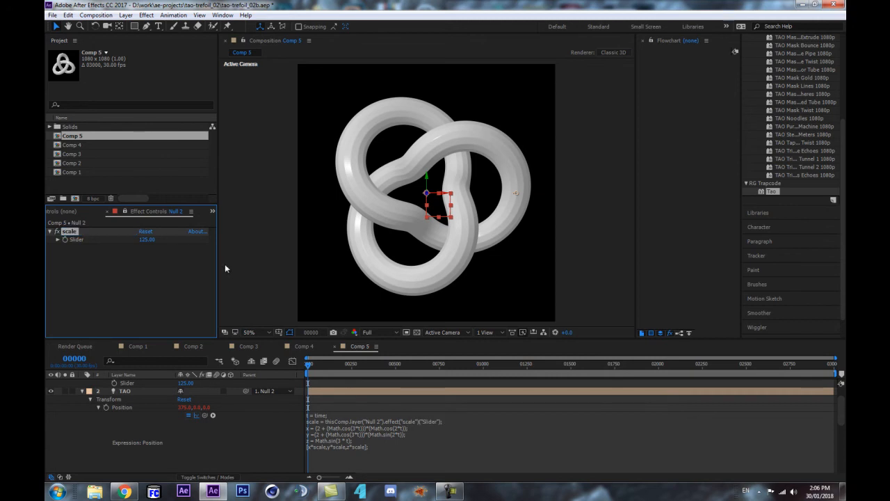
# Step: Duplicate the scale slider effect on Null 2 twice, naming the copies value1 and value2
pyautogui.hotkey('ctrl', 'd')
pyautogui.press('Return')
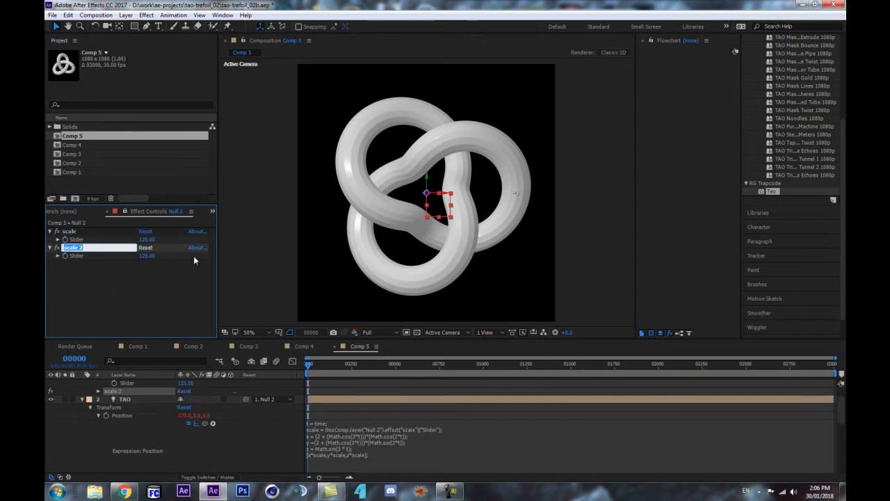
pyautogui.write('value1')
pyautogui.press('Return')
pyautogui.hotkey('ctrl', 'd')
pyautogui.press('Return')
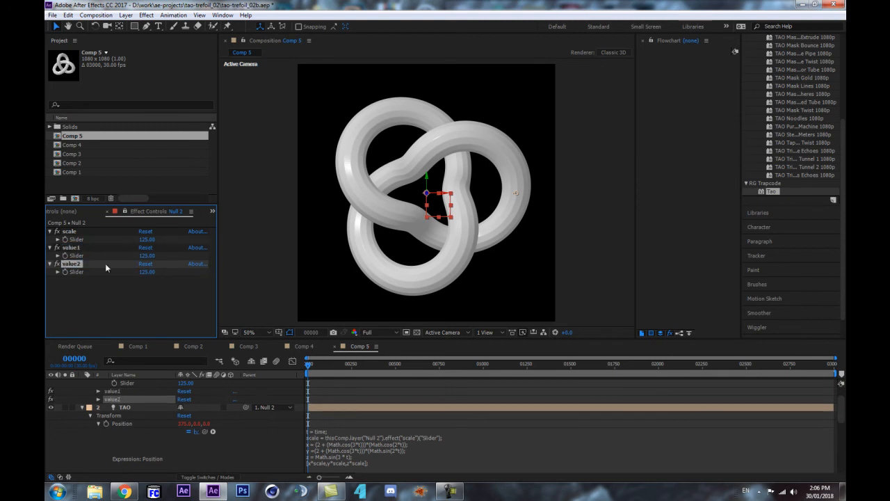
# Step: Set the value1 slider to 2 and the value2 slider to 3
pyautogui.click(148, 256)
pyautogui.write('2')
pyautogui.click(148, 272)
pyautogui.write('3')
pyautogui.click(80, 440)
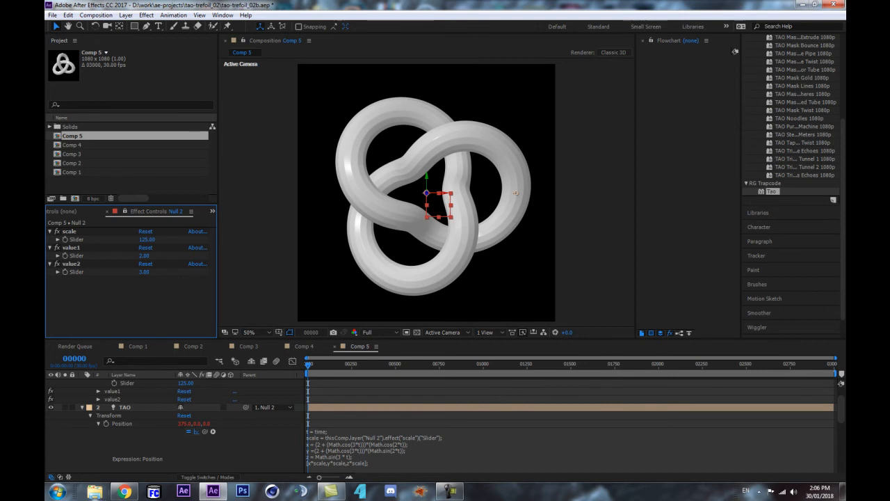
# Step: Consult the Knot Atlas torus knots in Chrome, and set Null 2's value1 slider to 3 and value2 slider to 2 for T(3,2)
pyautogui.click(124, 492)
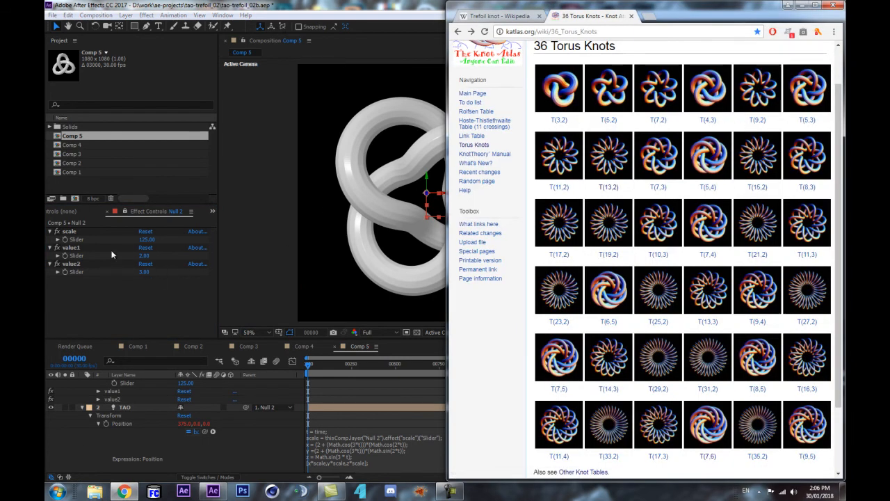
pyautogui.click(144, 258)
pyautogui.write('3')
pyautogui.press('Tab')
pyautogui.write('2')
pyautogui.press('Return')
pyautogui.click(124, 491)
# Step: In the TAO light's Position expression, replace the 3 in the x line's first cosine with a link to the value1 slider
pyautogui.click(338, 449)
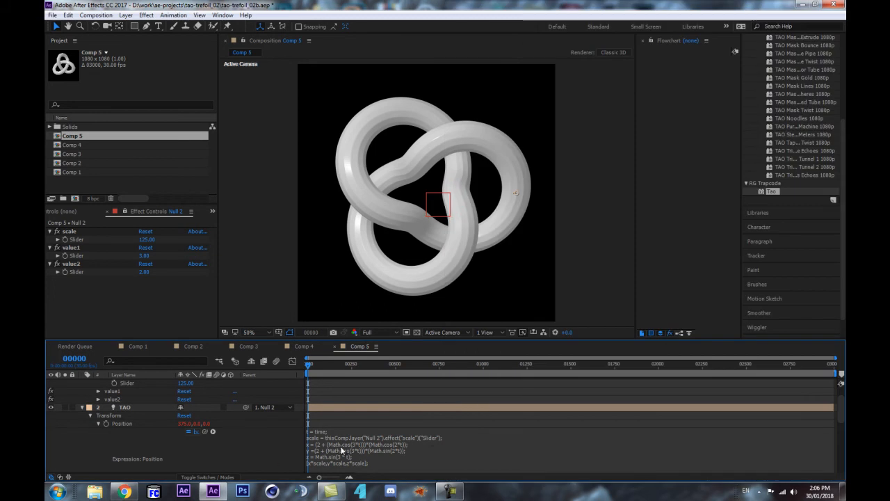
pyautogui.click(345, 463)
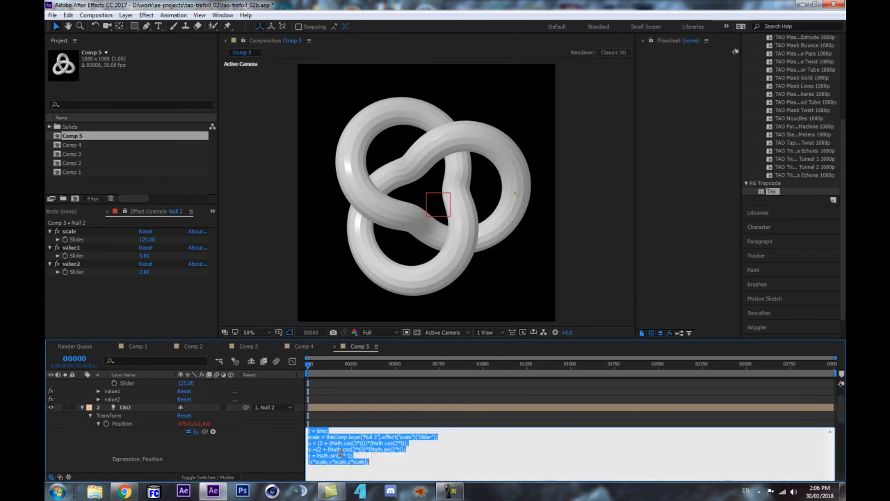
pyautogui.click(336, 451)
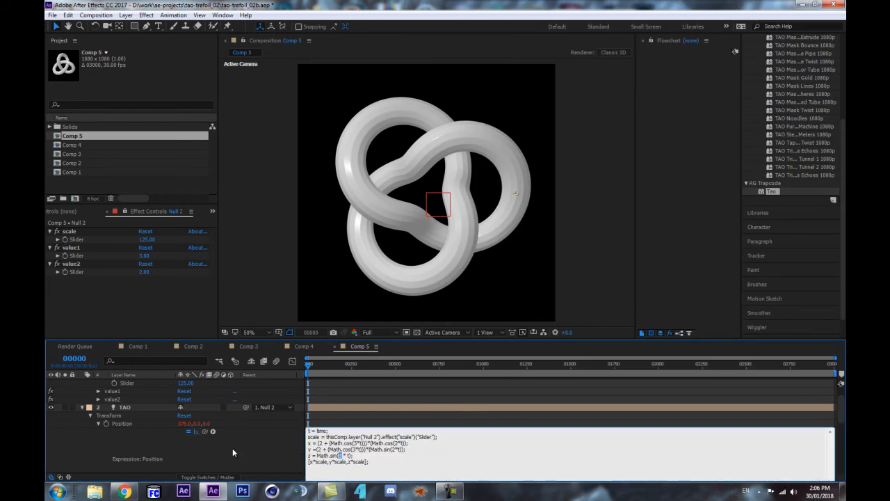
pyautogui.doubleClick(356, 443)
pyautogui.moveTo(205, 432); pyautogui.dragTo(77, 256)
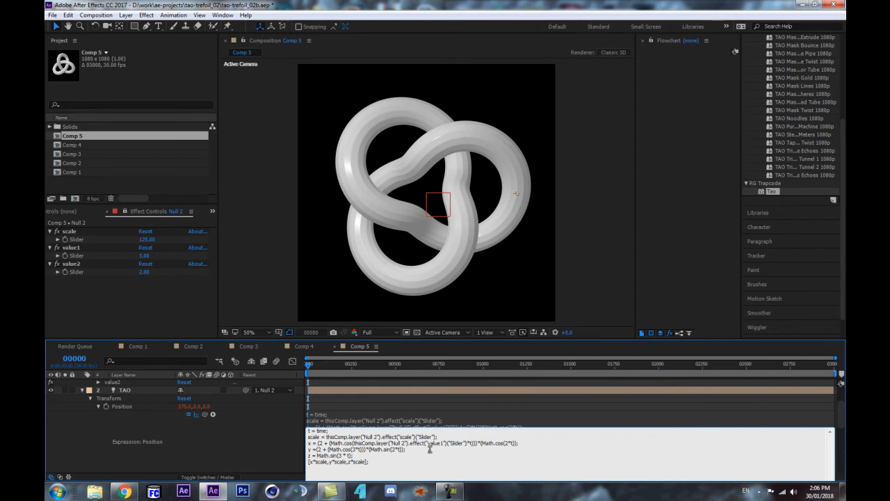
# Step: Replace the 3 in the y line's cosine and in the z line's sine with links to the value1 slider
pyautogui.doubleClick(361, 449)
pyautogui.moveTo(353, 449); pyautogui.dragTo(356, 450)
pyautogui.moveTo(204, 415); pyautogui.dragTo(89, 255)
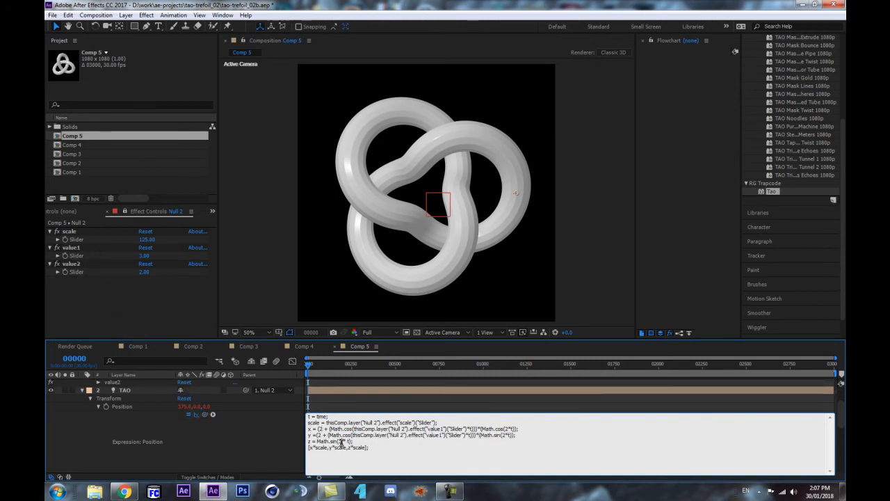
pyautogui.moveTo(206, 416); pyautogui.dragTo(132, 256)
pyautogui.click(289, 457)
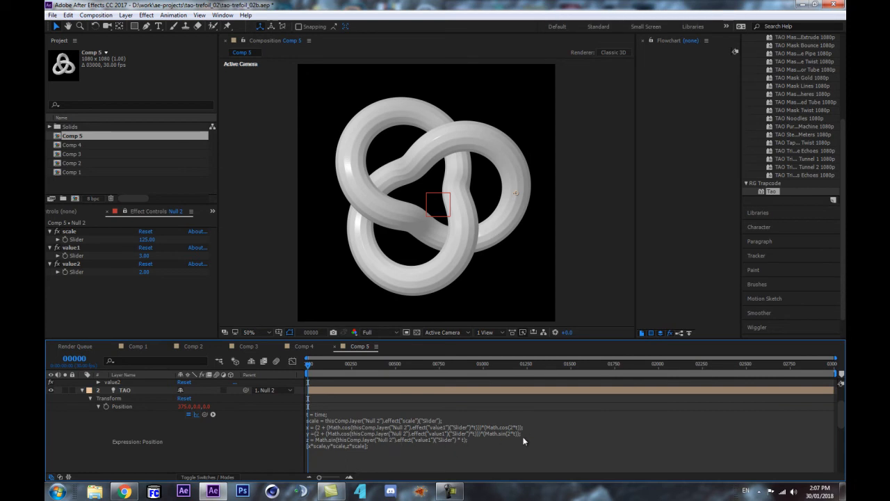
# Step: Replace the leading 2 in both the x and y lines of the Position expression with links to the value2 slider
pyautogui.click(398, 451)
pyautogui.click(398, 451)
pyautogui.press('Right')
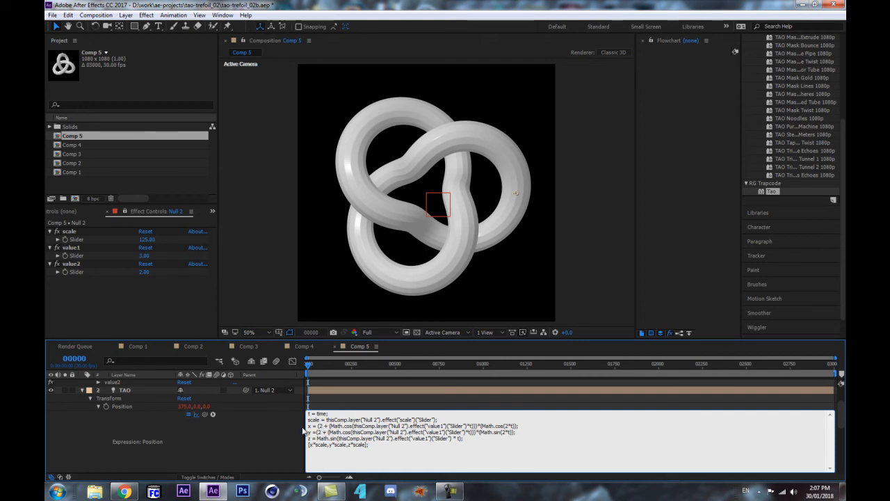
pyautogui.moveTo(205, 414); pyautogui.dragTo(82, 273)
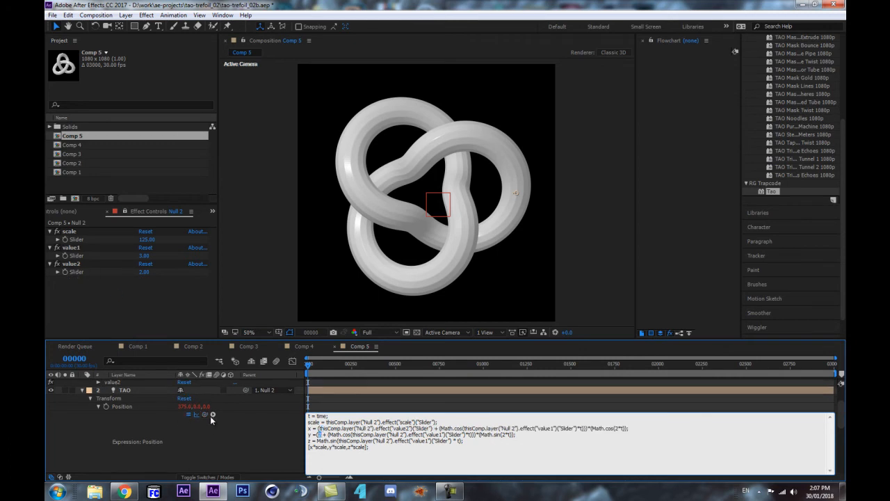
pyautogui.moveTo(204, 415); pyautogui.dragTo(80, 272)
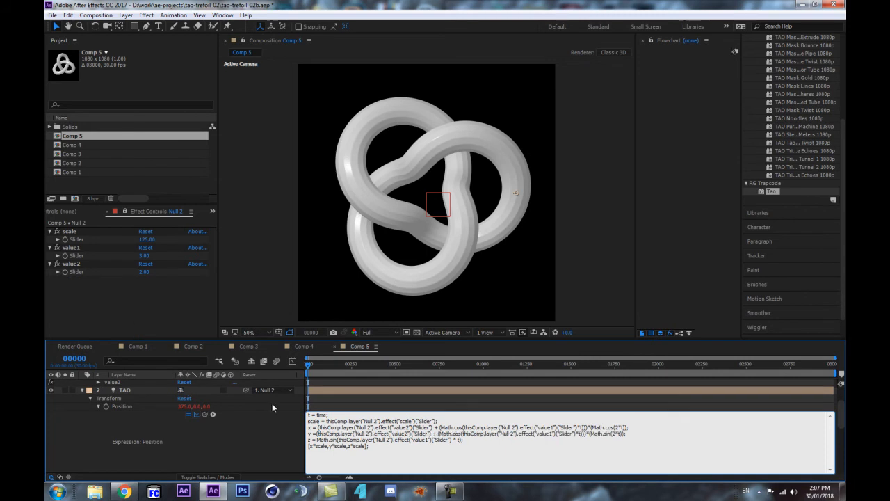
# Step: Link the remaining 2 in the x line's last cosine and the y line's sine to the value2 slider, and commit the expression
pyautogui.click(619, 427)
pyautogui.hotkey('shift', 'Left')
pyautogui.moveTo(202, 414); pyautogui.dragTo(84, 272)
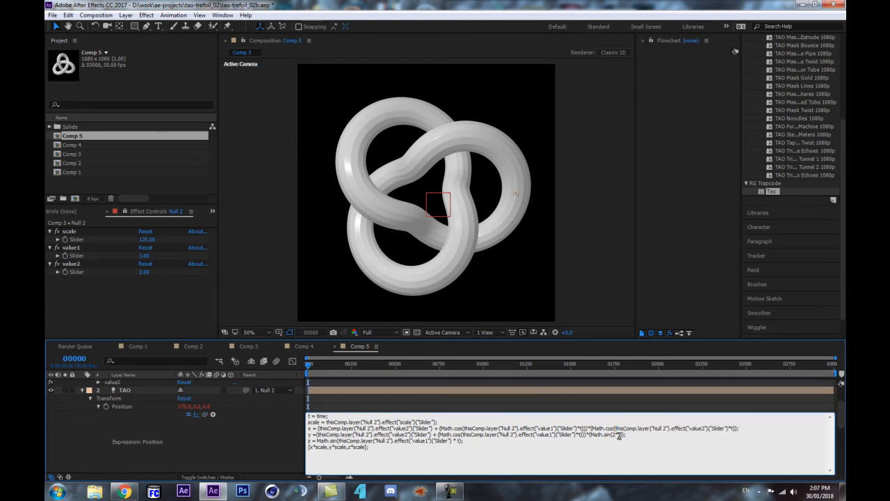
pyautogui.doubleClick(614, 434)
pyautogui.moveTo(205, 414); pyautogui.dragTo(75, 274)
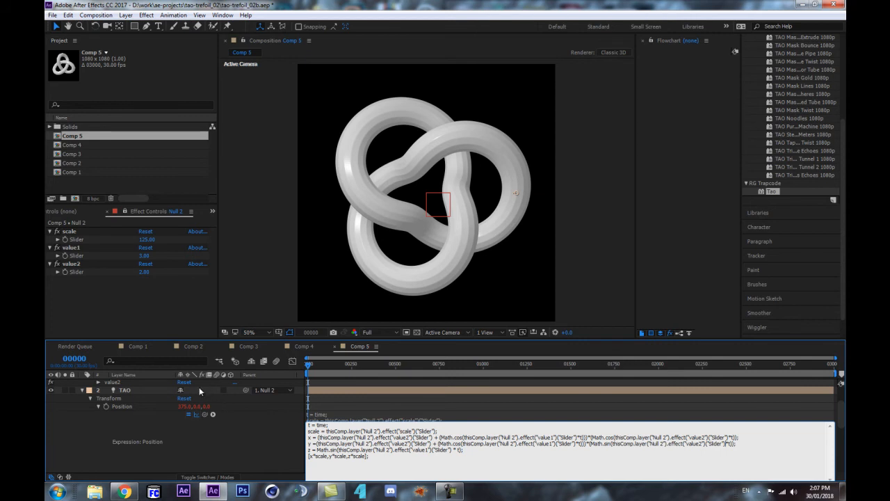
pyautogui.click(223, 444)
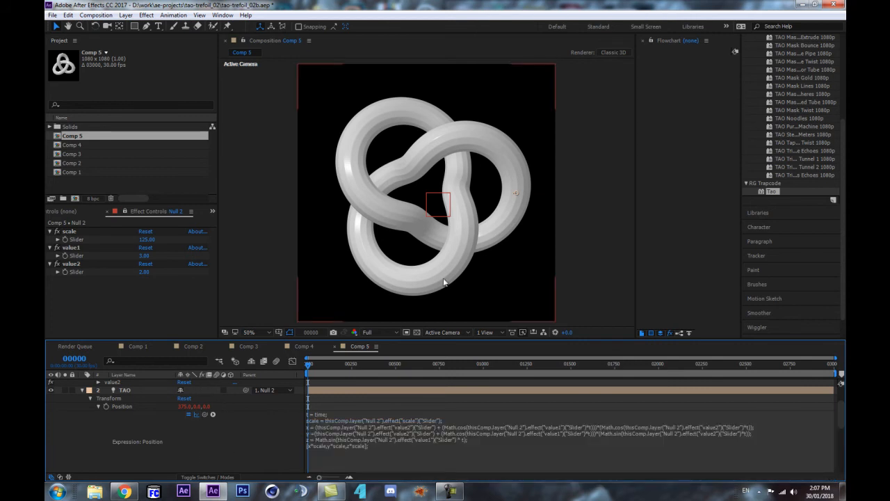
# Step: Look up the T(5,2) knot in the Knot Atlas and set the value1 slider to 5
pyautogui.click(124, 492)
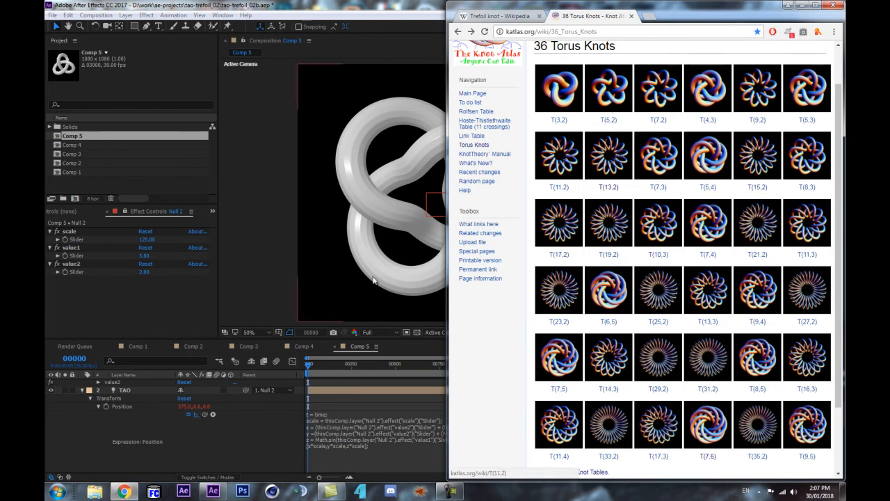
pyautogui.click(146, 307)
pyautogui.click(144, 255)
pyautogui.write('5')
pyautogui.press('Return')
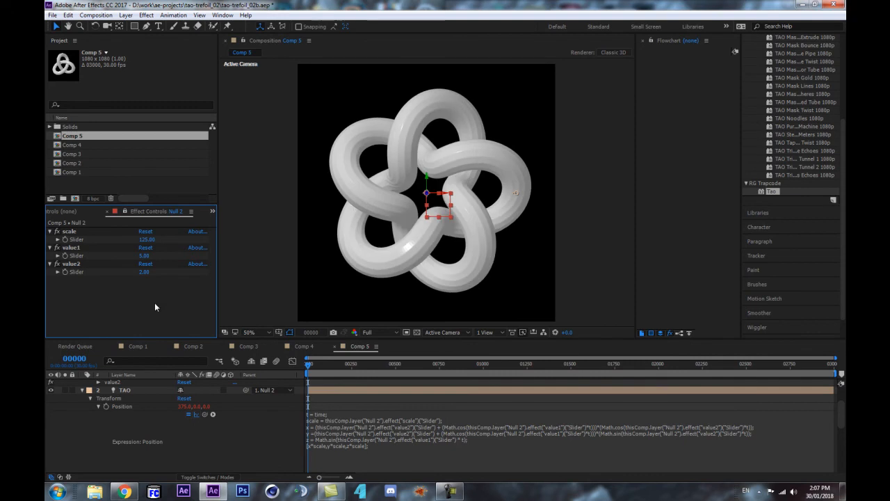
# Step: Look up the T(7,2) knot in the Knot Atlas and set the value1 slider to 7
pyautogui.click(124, 492)
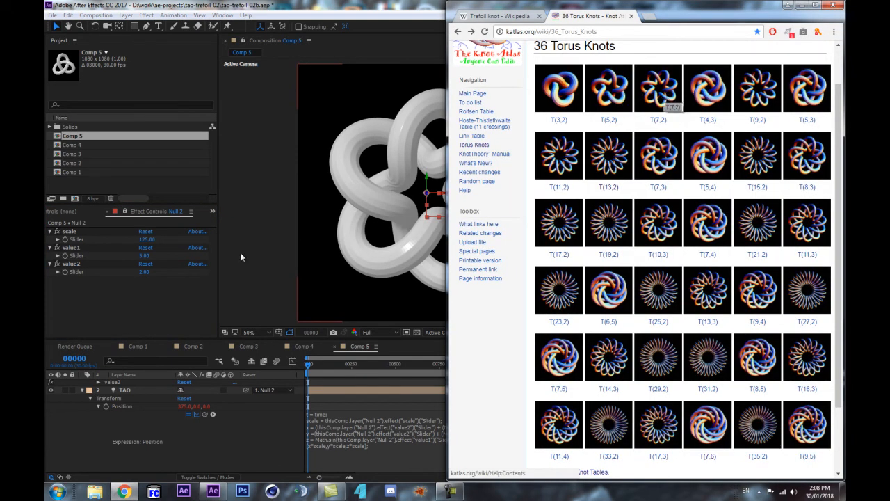
pyautogui.click(144, 255)
pyautogui.write('7')
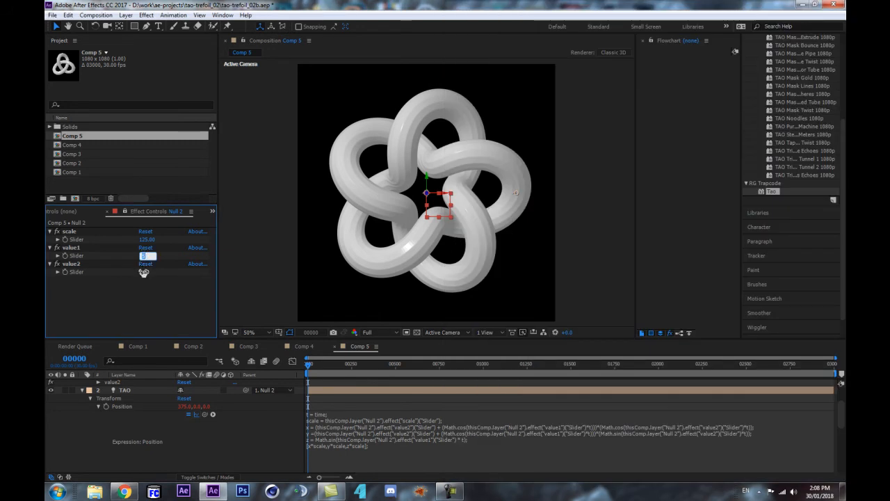
pyautogui.press('Return')
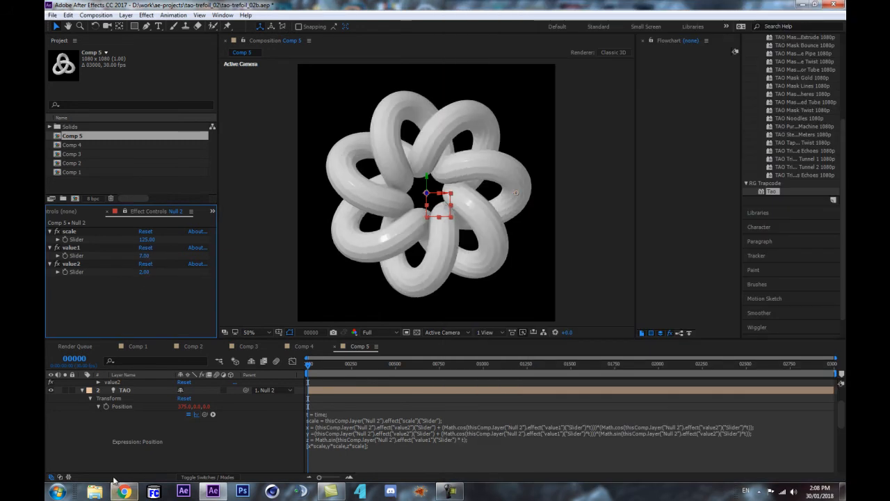
# Step: Try the T(4,3) knot from the Knot Atlas with value1 at 4 and value2 at 3, reducing the scale slider to 98
pyautogui.click(124, 492)
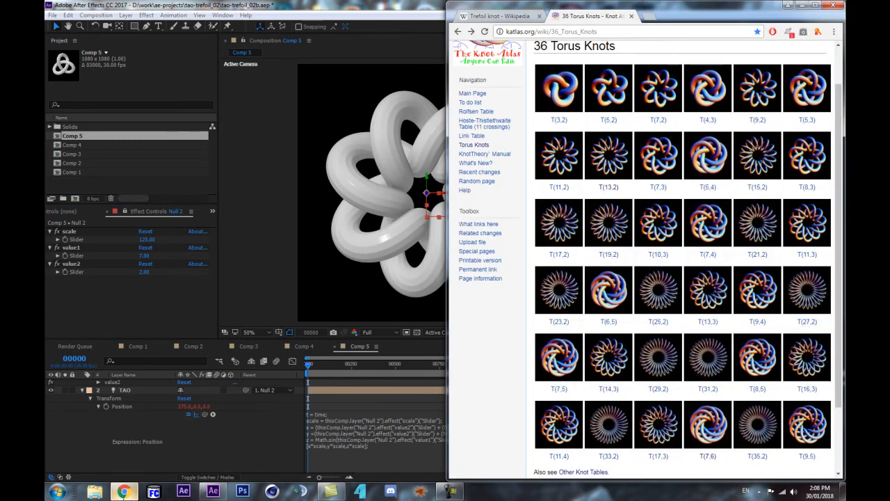
pyautogui.click(145, 256)
pyautogui.write('4')
pyautogui.click(145, 272)
pyautogui.write('3')
pyautogui.click(151, 302)
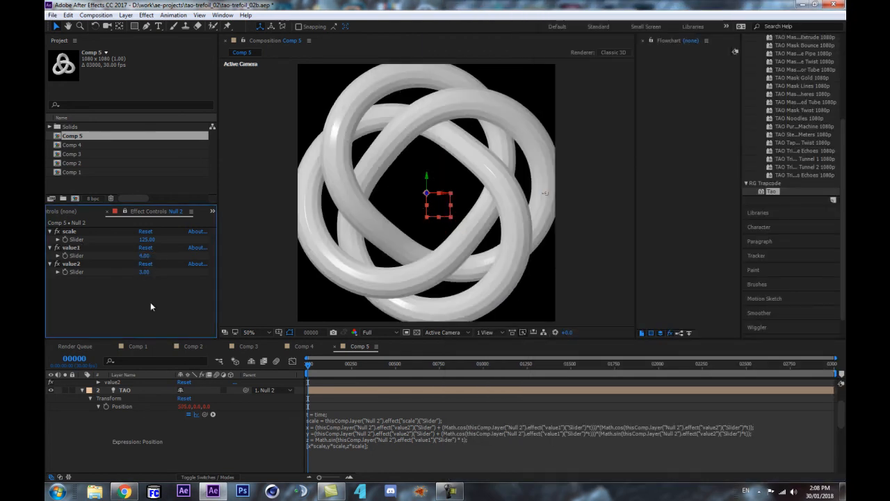
pyautogui.moveTo(142, 239)
pyautogui.mouseDown()
pyautogui.moveTo(120, 244)
pyautogui.moveTo(156, 238)
pyautogui.mouseUp()
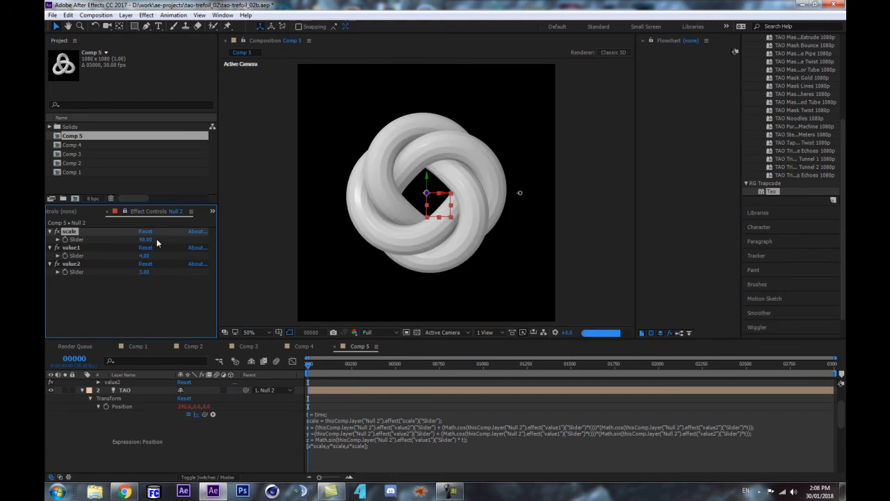
# Step: Build the T(5,3) knot from the Knot Atlas by setting value1 to 5, and reduce the scale slider to 96
pyautogui.click(124, 491)
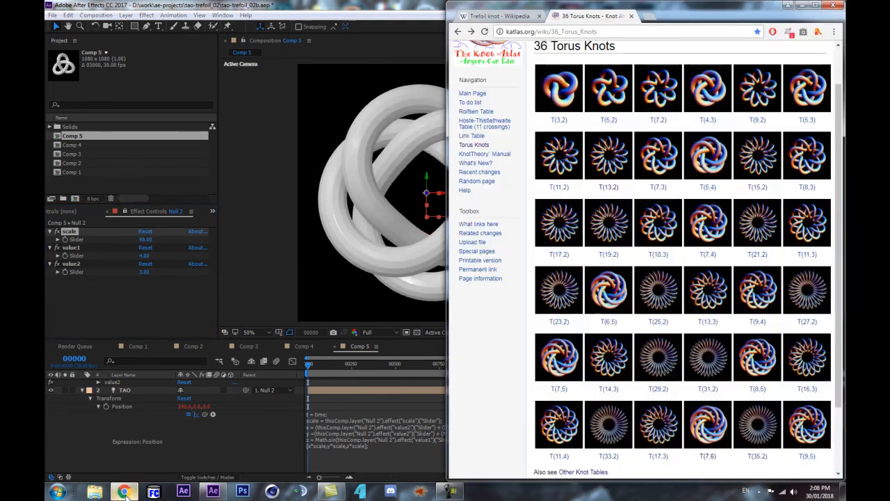
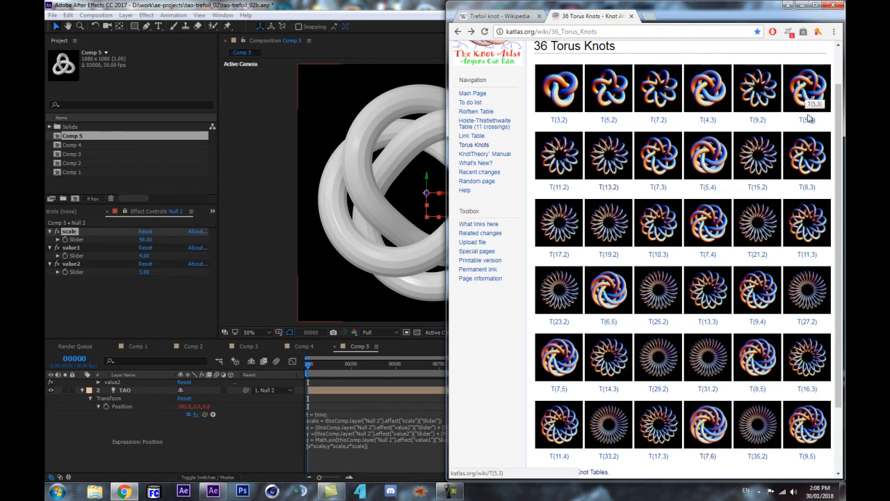
pyautogui.click(144, 255)
pyautogui.write('5')
pyautogui.press('Return')
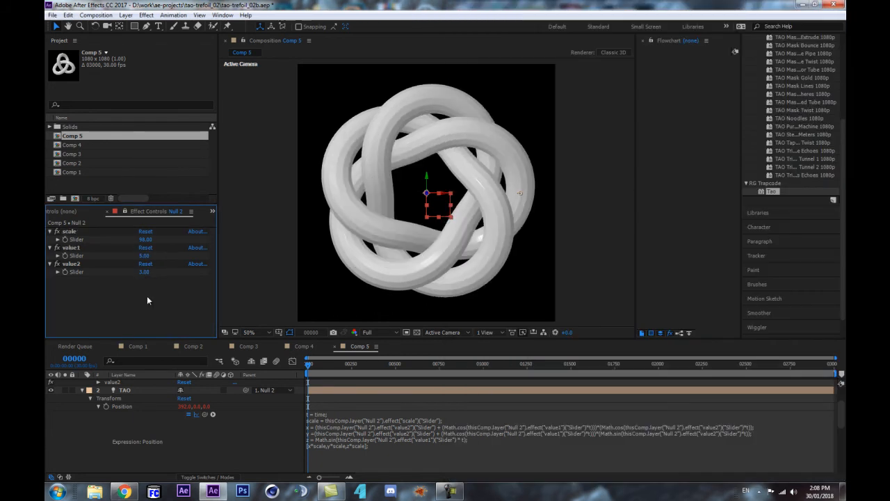
pyautogui.moveTo(144, 239)
pyautogui.mouseDown()
pyautogui.moveTo(178, 236)
pyautogui.moveTo(146, 240)
pyautogui.moveTo(165, 241)
pyautogui.moveTo(153, 244)
pyautogui.mouseUp()
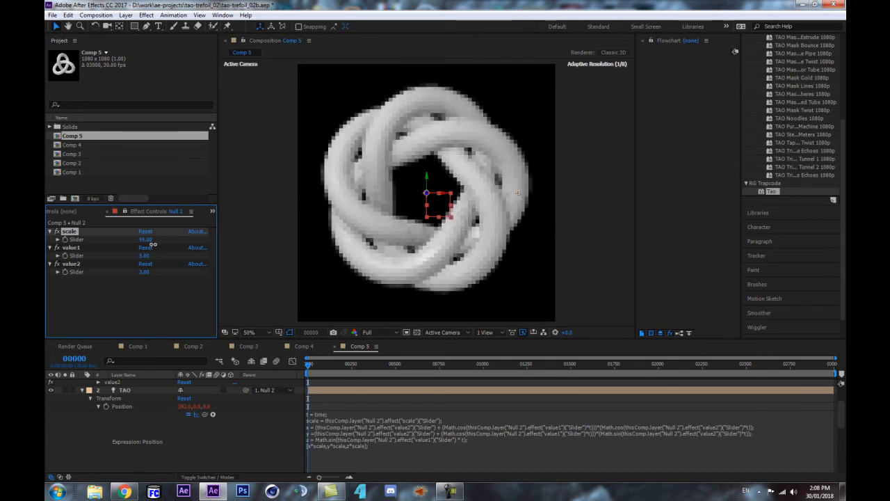
# Step: Check the Knot Atlas again and set the value2 slider to 4 for the T(5,4) knot
pyautogui.click(123, 492)
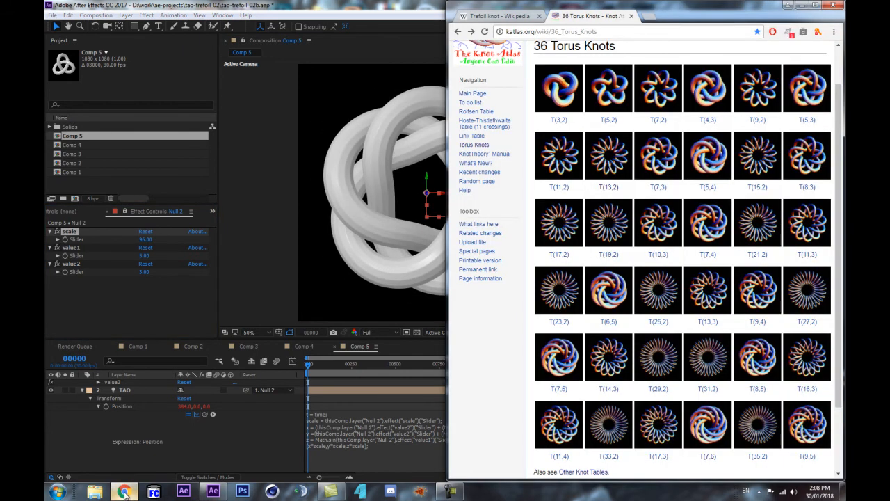
pyautogui.click(145, 280)
pyautogui.click(144, 272)
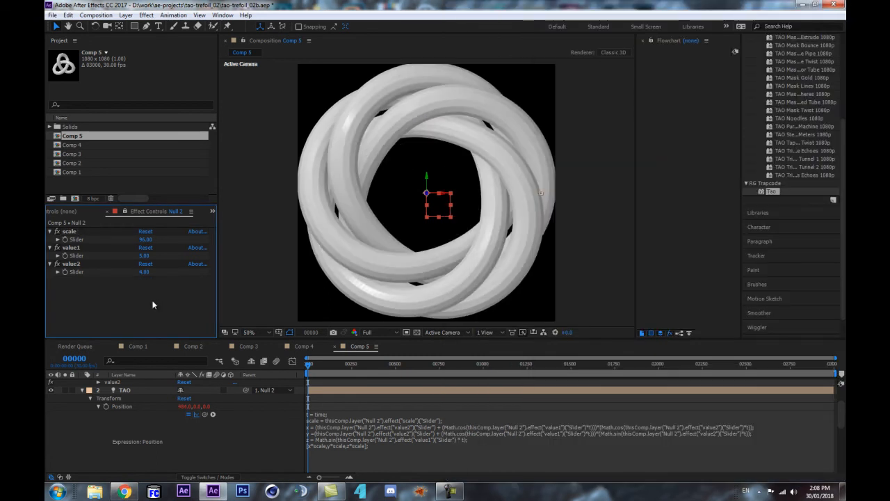
# Step: Set the value2 slider to 2 and adjust the scale slider to 126 so the knot fits the frame
pyautogui.click(144, 272)
pyautogui.write('2')
pyautogui.press('Return')
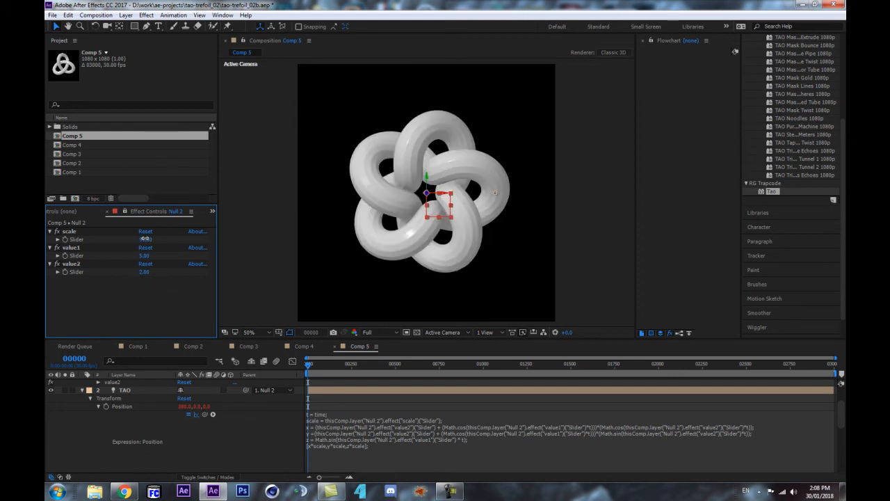
pyautogui.moveTo(145, 239); pyautogui.dragTo(172, 234)
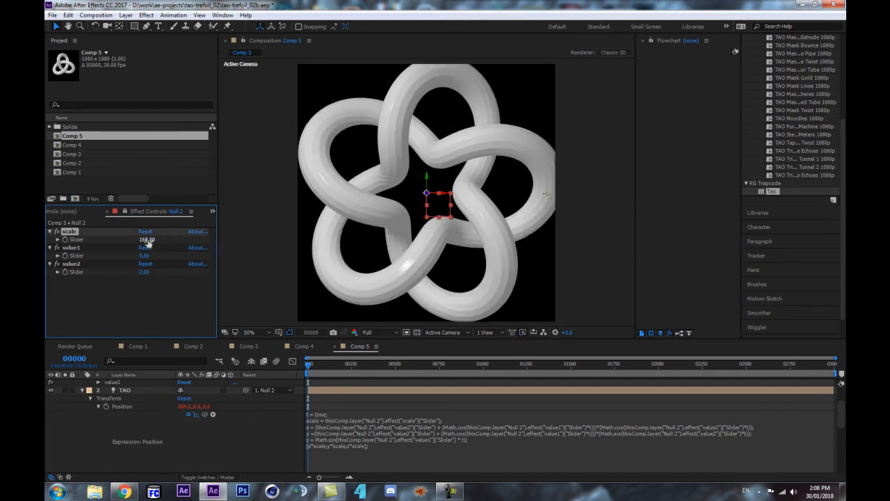
pyautogui.hotkey('ctrl', 'z')
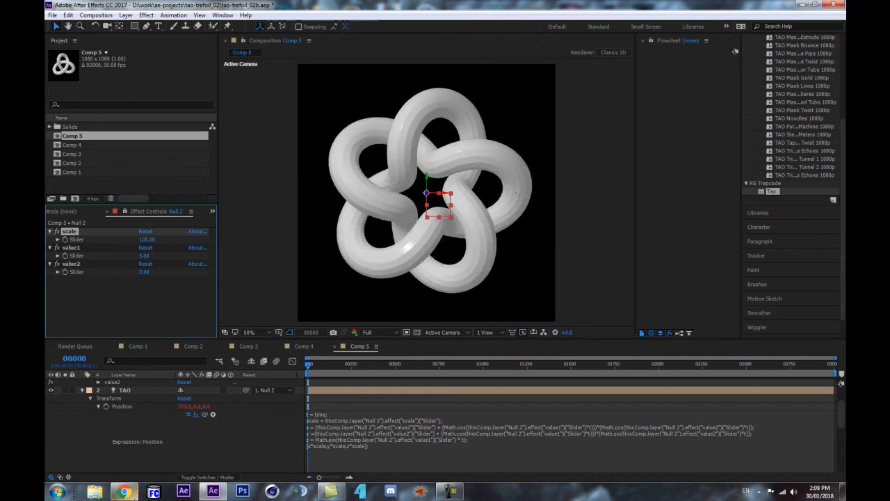
# Step: Collapse the properties of all layers in Comp 5 and deselect them
pyautogui.click(123, 491)
pyautogui.click(124, 492)
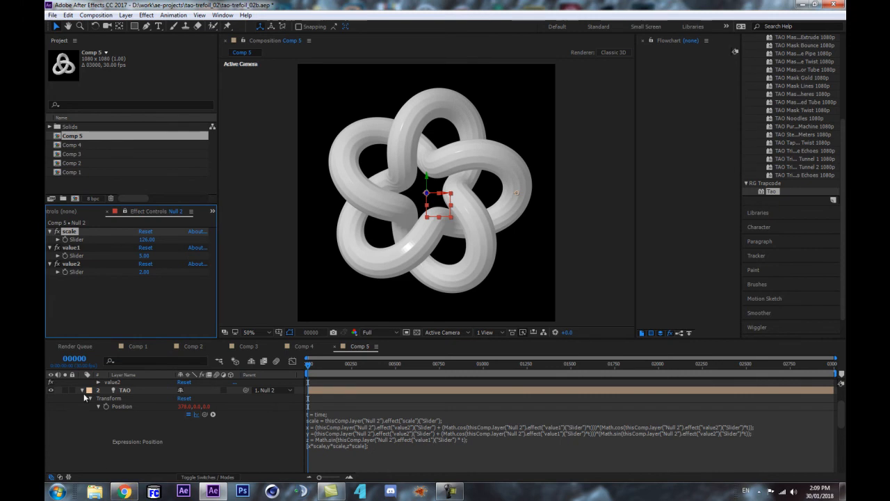
pyautogui.click(131, 390)
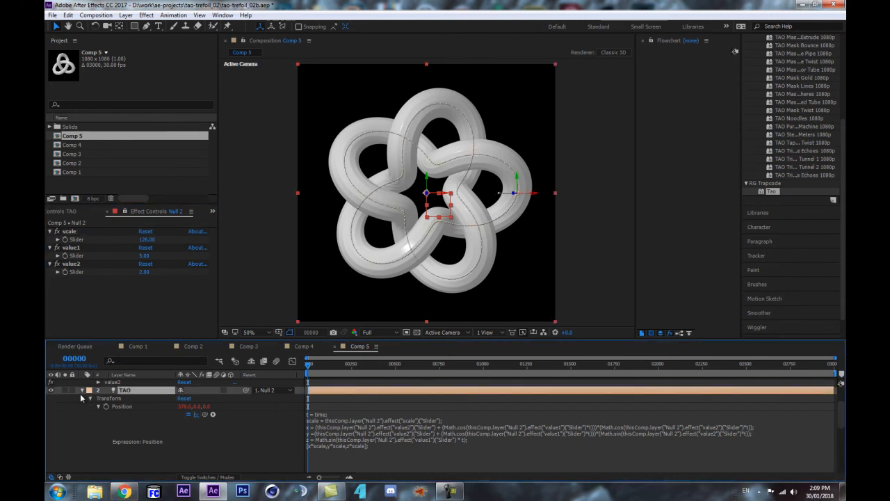
pyautogui.click(81, 395)
pyautogui.hotkey('ctrl', 'a')
pyautogui.click(82, 391)
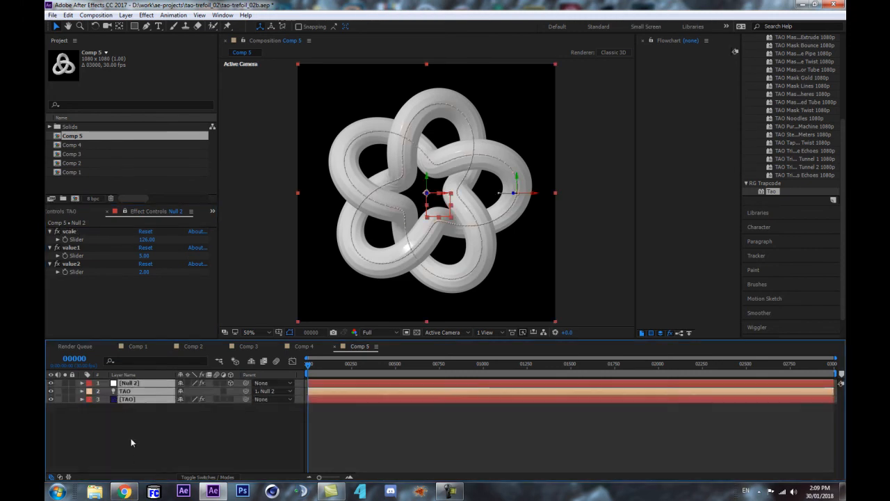
pyautogui.click(131, 438)
pyautogui.moveTo(309, 368); pyautogui.dragTo(267, 363)
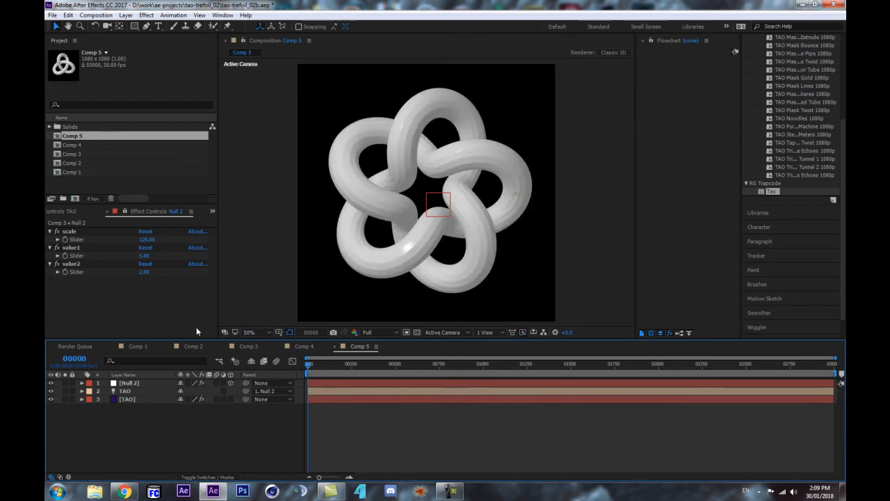
# Step: Reveal the Light Options of the TAO light layer
pyautogui.click(125, 399)
pyautogui.click(127, 392)
pyautogui.press('a')
pyautogui.press('a')
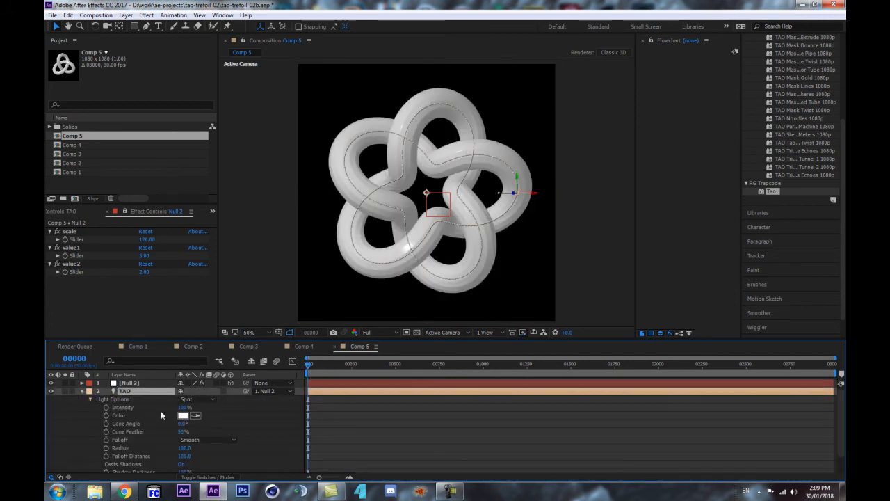
# Step: Set the TAO light's color to red FF0000 and hide the layer controls in the composition view
pyautogui.click(183, 416)
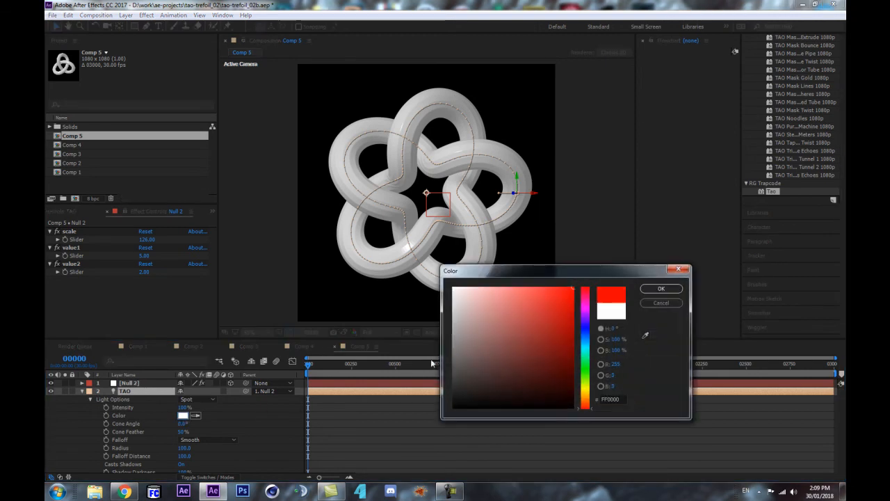
pyautogui.press('Return')
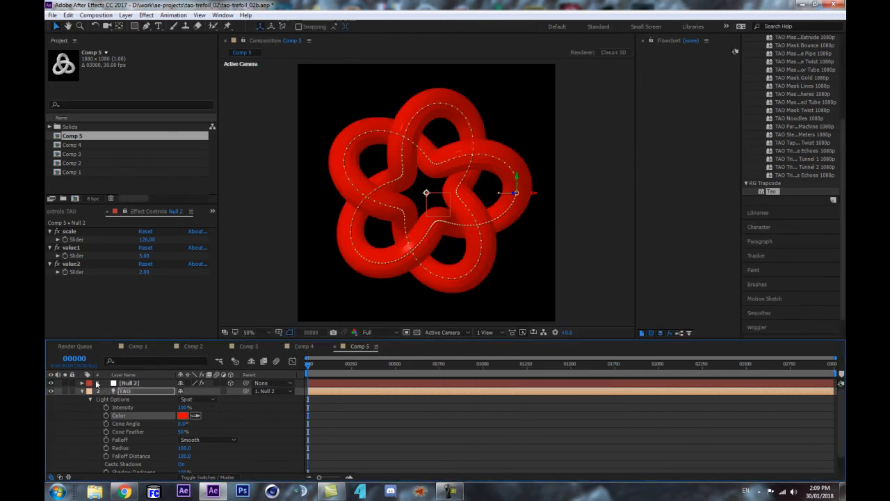
pyautogui.hotkey('ctrl', 'shift', 'h')
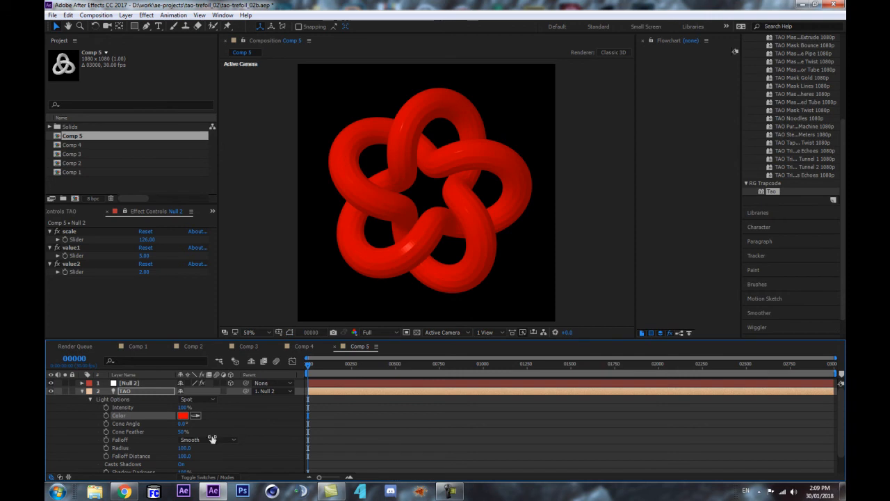
# Step: Keyframe the TAO light's red color at frame 0 and again at frame 190
pyautogui.click(73, 359)
pyautogui.write('190')
pyautogui.press('Return')
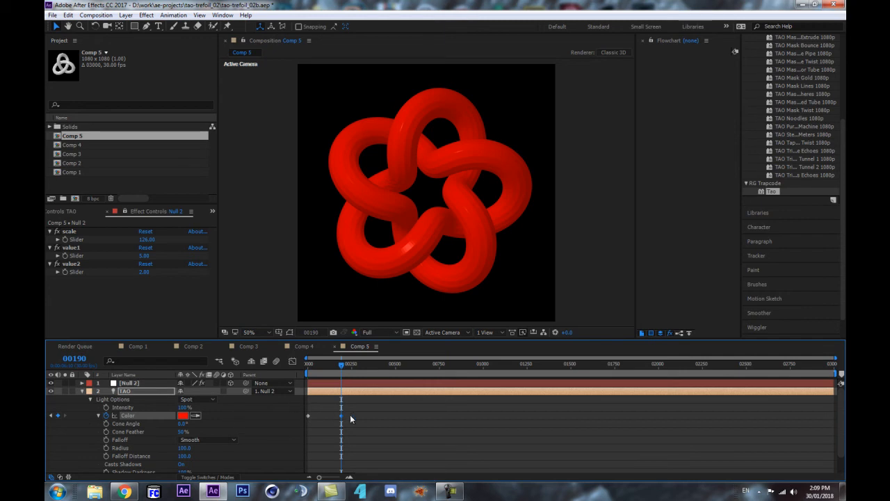
# Step: Add a blue 0006FF color keyframe to the TAO light at frame 95
pyautogui.moveTo(315, 363)
pyautogui.mouseDown()
pyautogui.moveTo(311, 373)
pyautogui.moveTo(324, 376)
pyautogui.mouseUp()
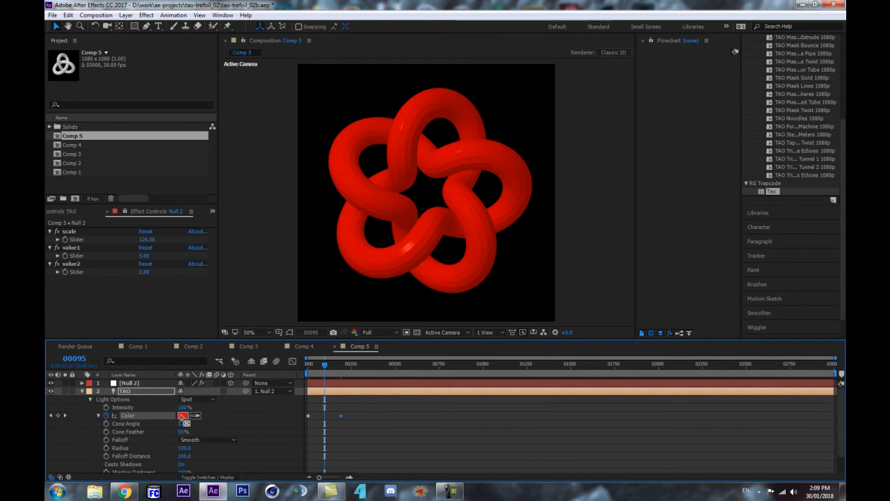
pyautogui.click(183, 415)
pyautogui.click(584, 332)
pyautogui.moveTo(545, 315); pyautogui.dragTo(587, 249)
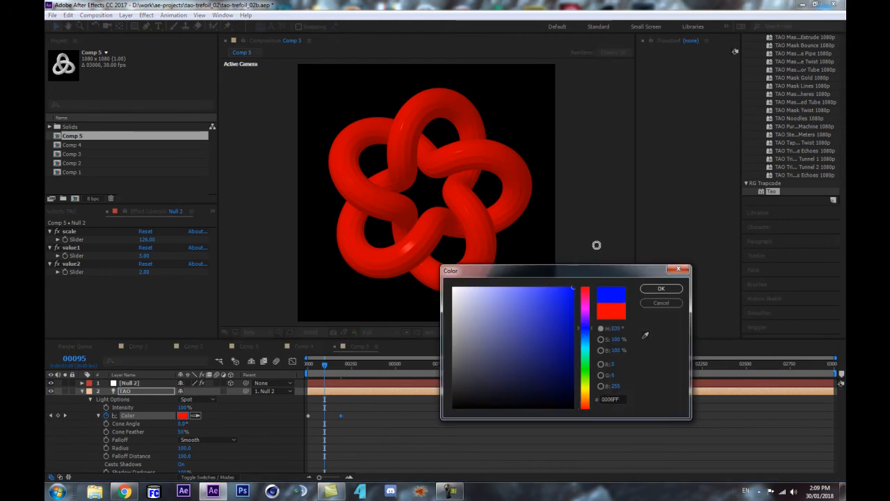
pyautogui.press('Return')
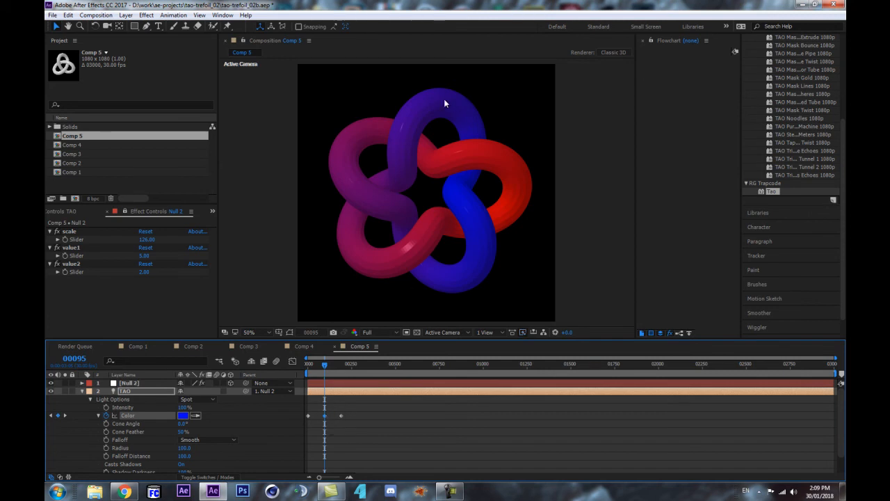
# Step: Reveal the Offset settings of the Tao effect on the TAO solid and turn off Offset Size
pyautogui.click(82, 392)
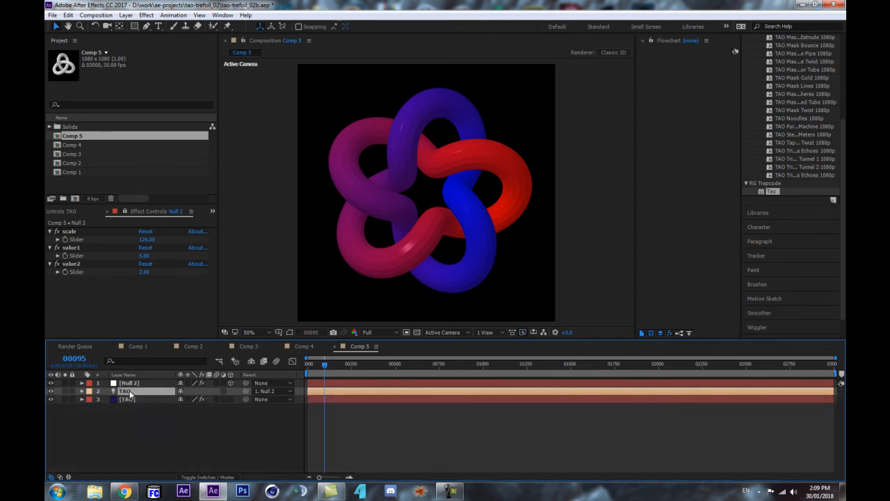
pyautogui.click(133, 399)
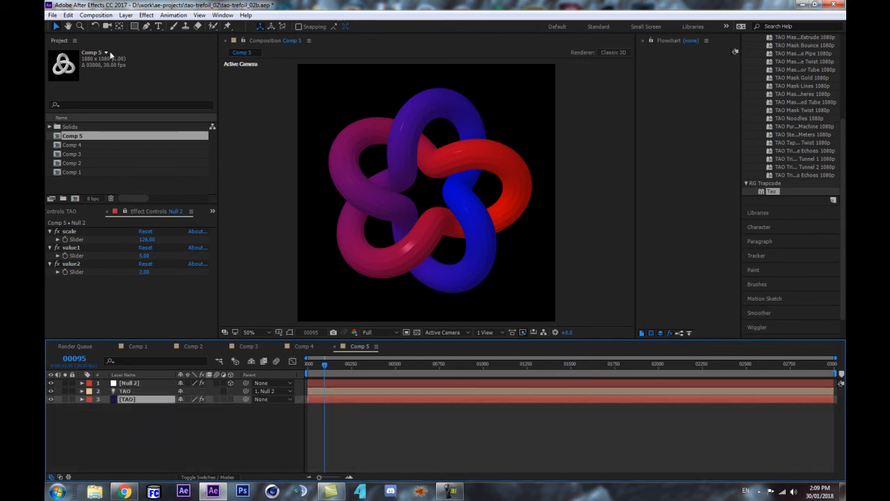
pyautogui.click(69, 211)
pyautogui.scroll(-5, 84, 272)
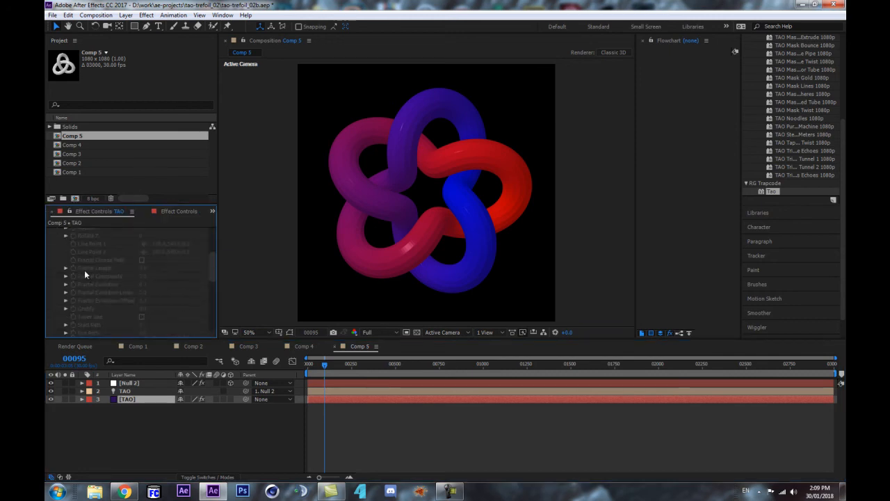
pyautogui.scroll(-4, 54, 297)
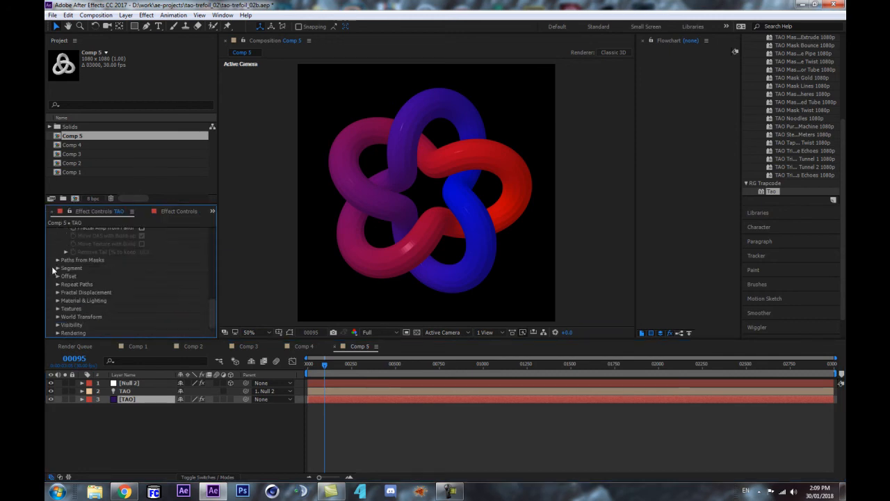
pyautogui.click(58, 269)
pyautogui.scroll(-3, 70, 281)
pyautogui.scroll(3, 107, 258)
pyautogui.click(56, 275)
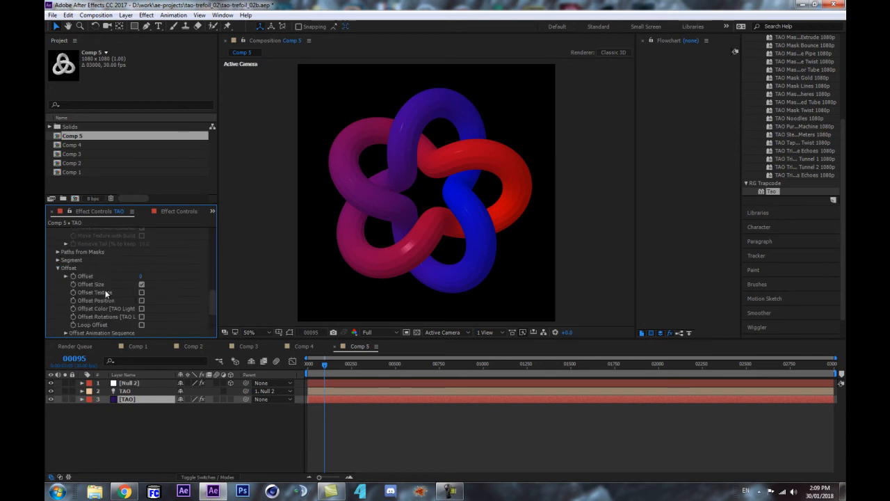
pyautogui.click(141, 285)
pyautogui.click(141, 285)
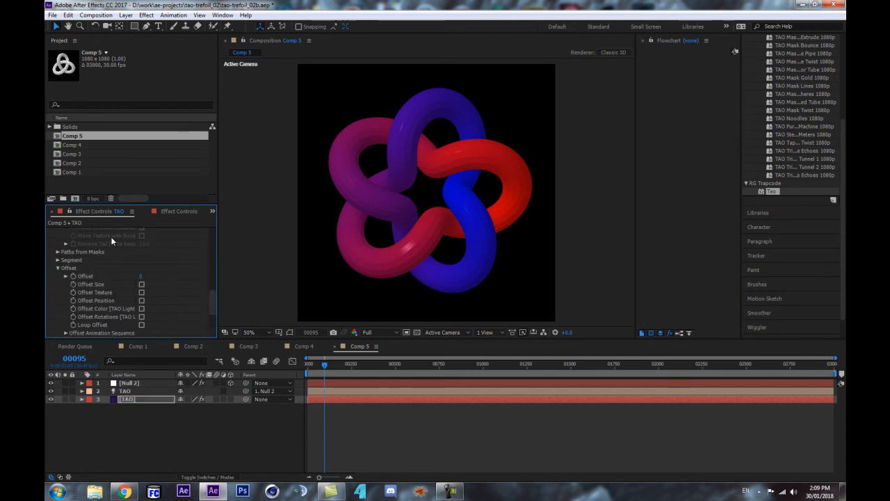
# Step: Enable Offset Color and Loop Offset in the Tao effect, trying Offset values of 26 and 44 and undoing both
pyautogui.click(141, 309)
pyautogui.moveTo(141, 277)
pyautogui.mouseDown()
pyautogui.moveTo(167, 271)
pyautogui.moveTo(153, 269)
pyautogui.mouseUp()
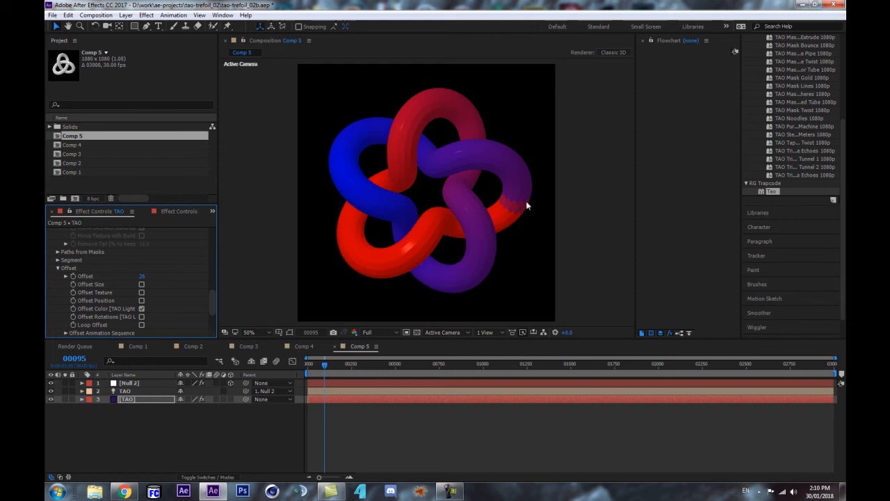
pyautogui.hotkey('ctrl', 'z')
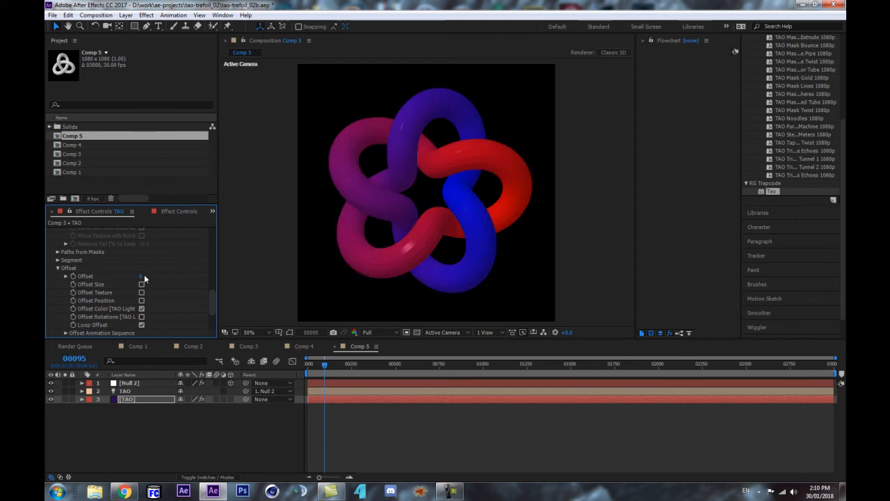
pyautogui.moveTo(142, 276); pyautogui.dragTo(161, 276)
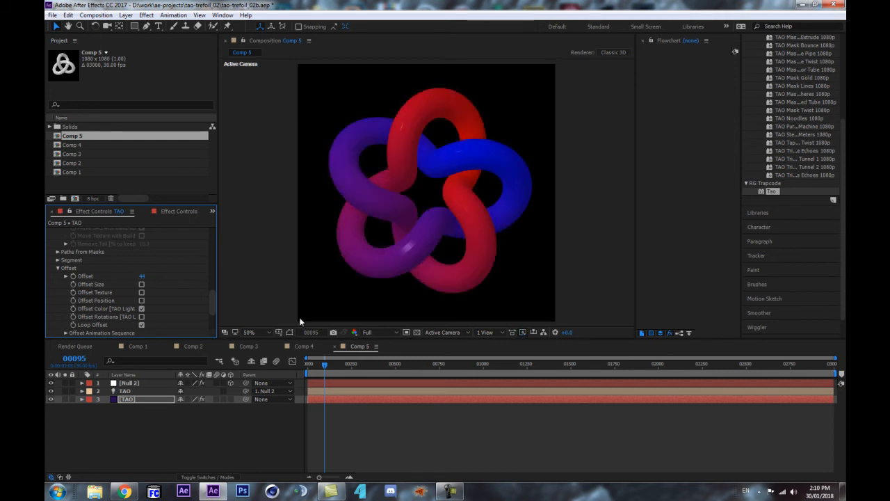
pyautogui.hotkey('ctrl', 'z')
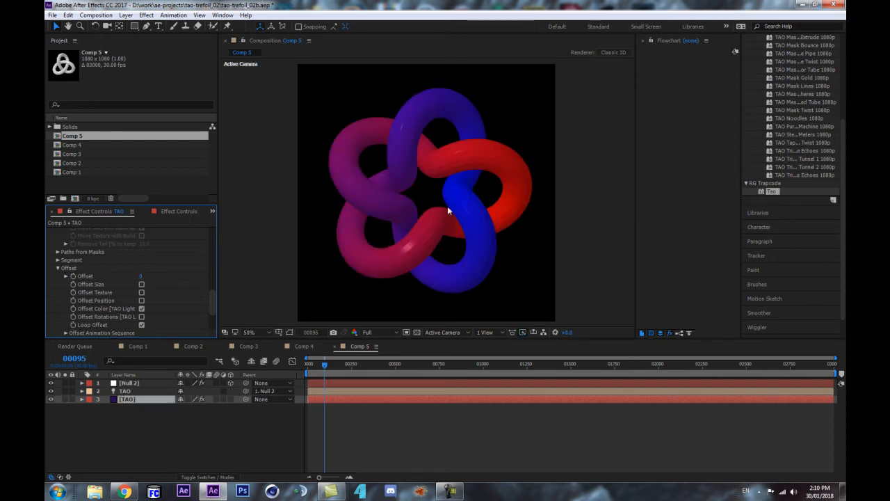
# Step: Keyframe the Tao effect's Offset from 0 at frame 0 to 100 at frame 45
pyautogui.moveTo(322, 366); pyautogui.dragTo(235, 377)
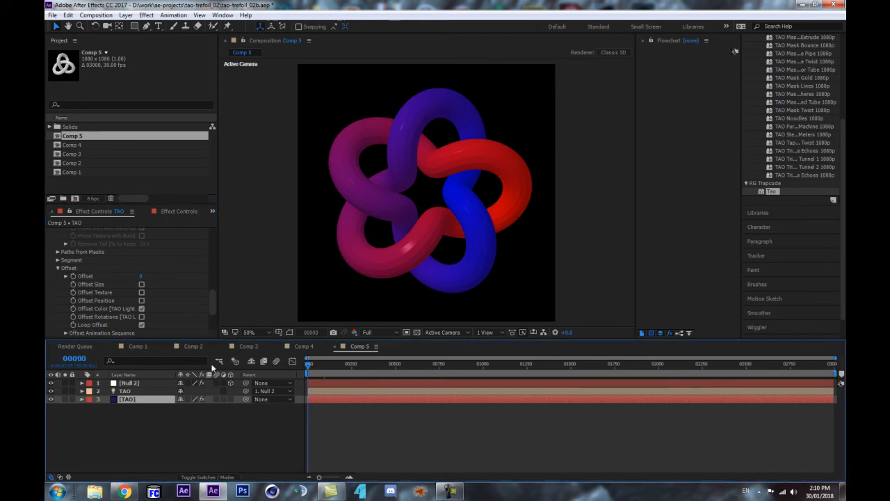
pyautogui.click(73, 276)
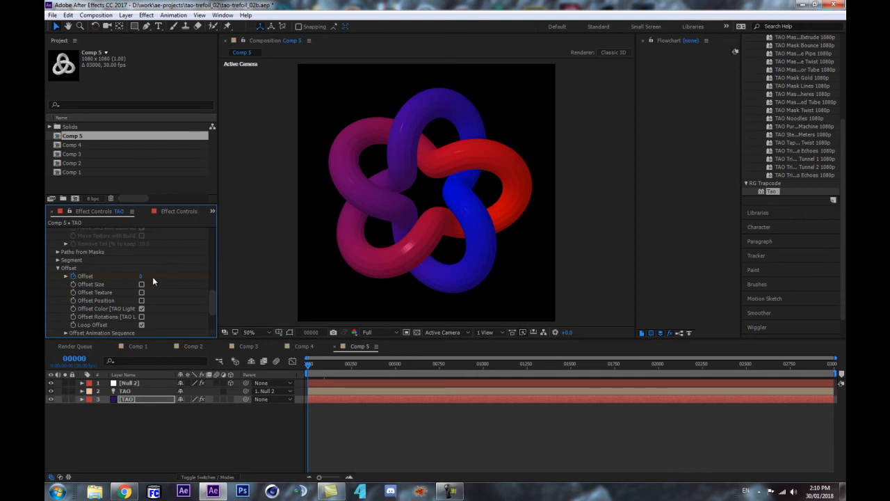
pyautogui.click(74, 359)
pyautogui.write('45')
pyautogui.press('Return')
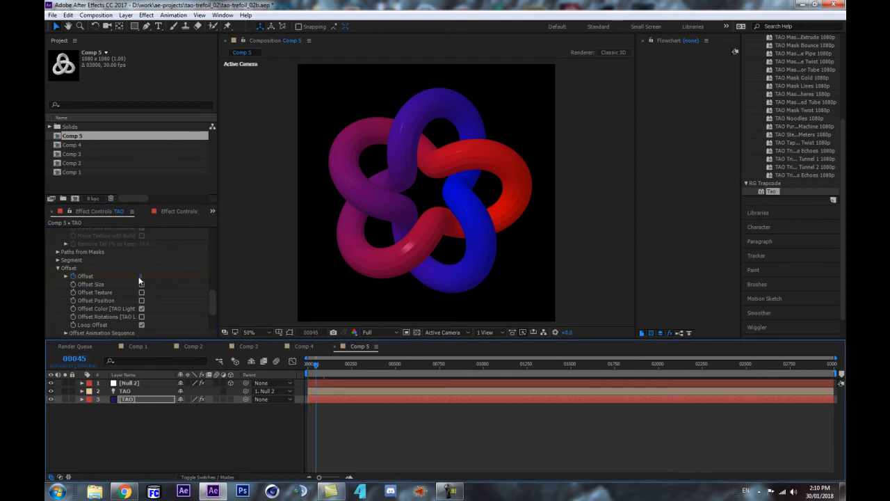
pyautogui.click(141, 277)
pyautogui.write('100')
pyautogui.press('Return')
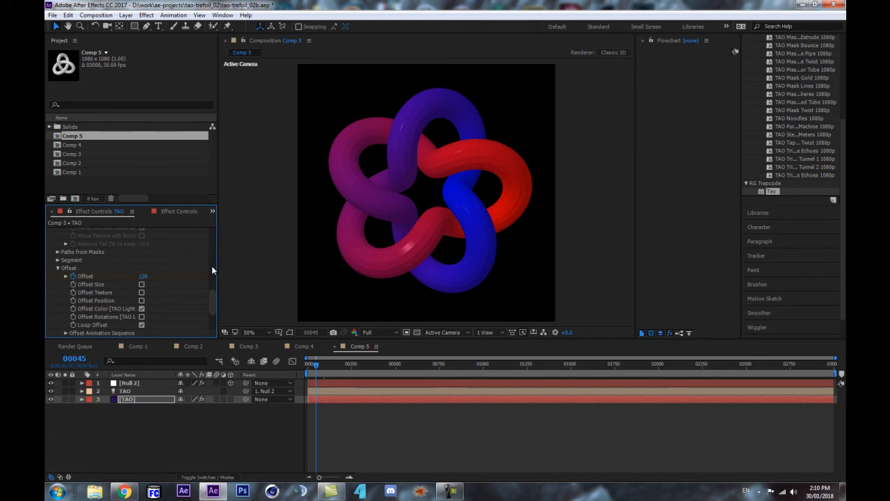
# Step: End the work area at frame 44 and preview the looping color animation
pyautogui.press('pageup')
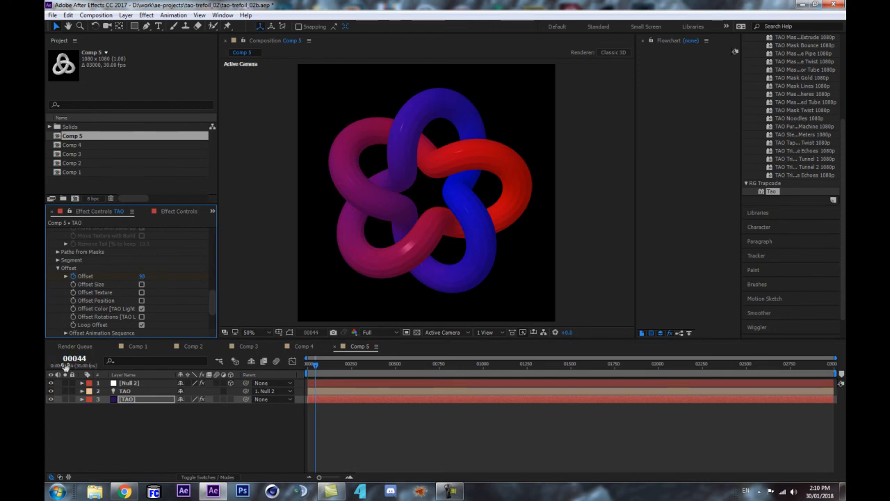
pyautogui.press('n')
pyautogui.click(182, 465)
pyautogui.press('space')
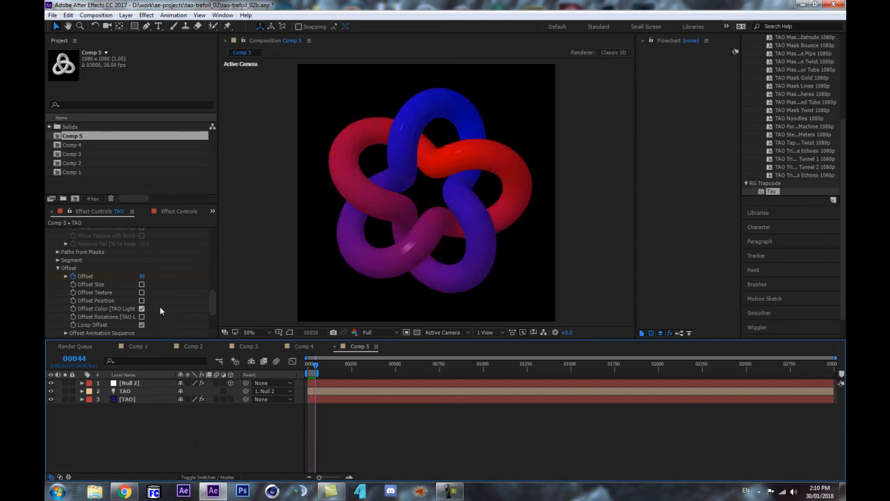
# Step: Create a 1080 x 1080 px solid in a deep purple sampled from the knot and place it beneath all other layers
pyautogui.scroll(-3, 144, 308)
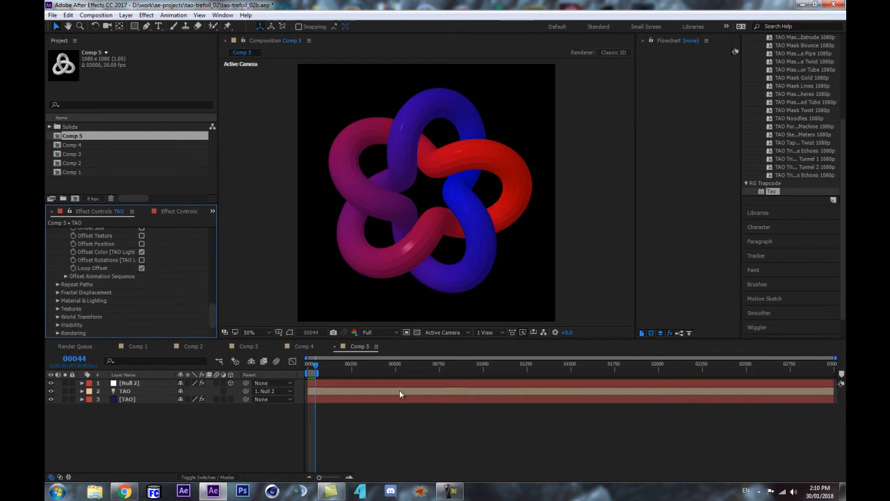
pyautogui.moveTo(420, 339)
pyautogui.mouseDown()
pyautogui.moveTo(422, 365)
pyautogui.moveTo(423, 356)
pyautogui.mouseUp()
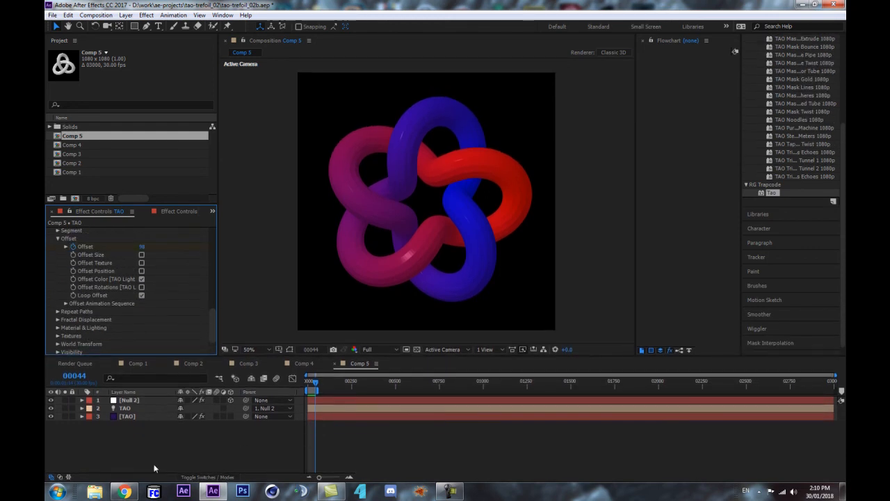
pyautogui.hotkey('ctrl', 'y')
pyautogui.click(165, 334)
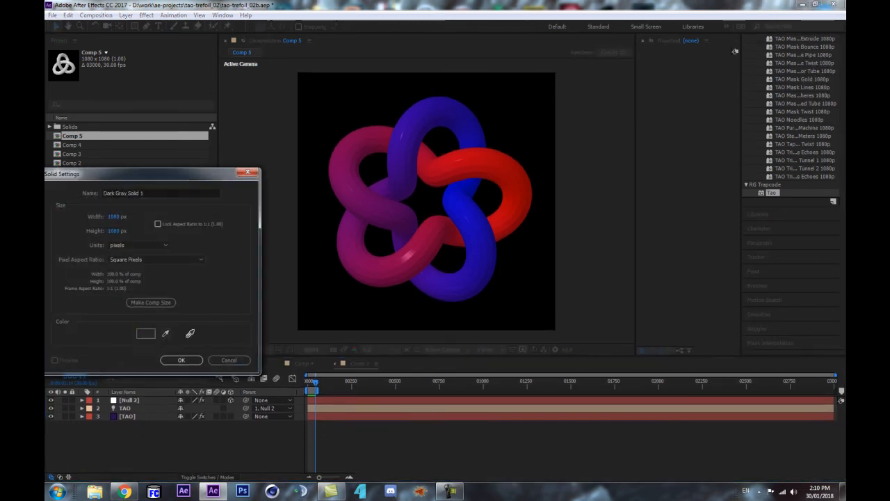
pyautogui.click(445, 279)
pyautogui.click(181, 359)
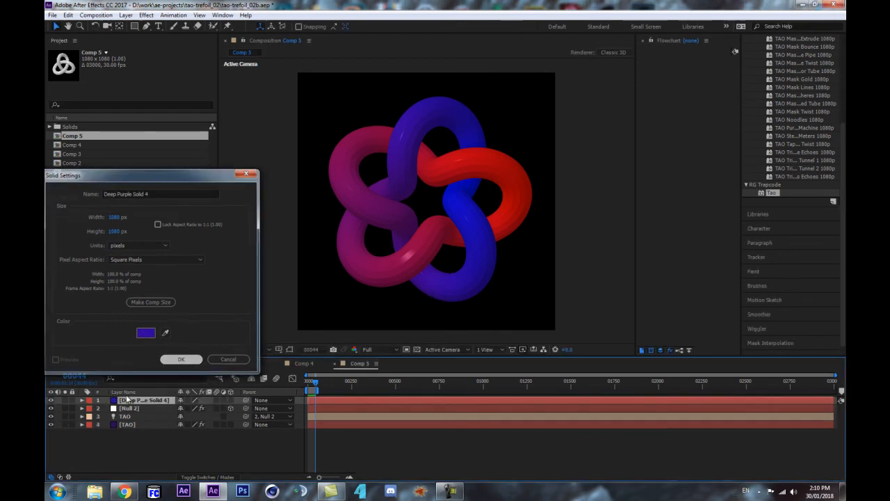
pyautogui.moveTo(148, 401); pyautogui.dragTo(144, 433)
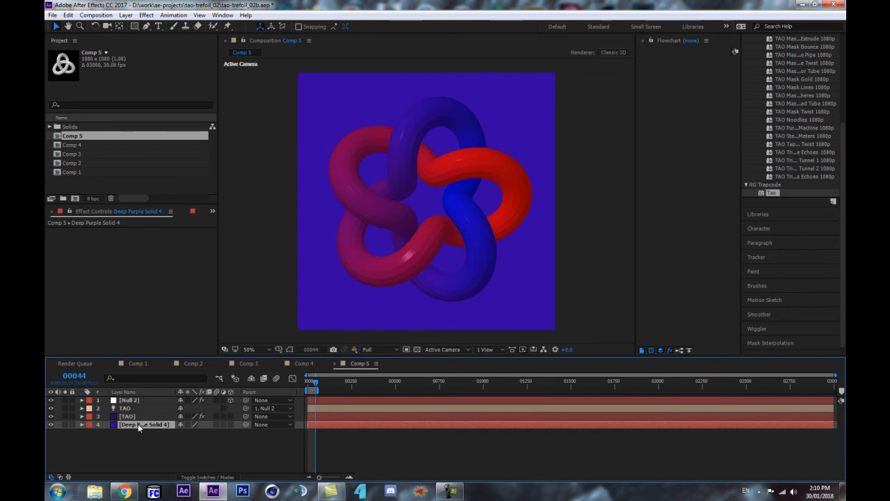
# Step: Darken the background solid's color to purple 2F0962
pyautogui.click(136, 415)
pyautogui.moveTo(213, 242); pyautogui.dragTo(215, 330)
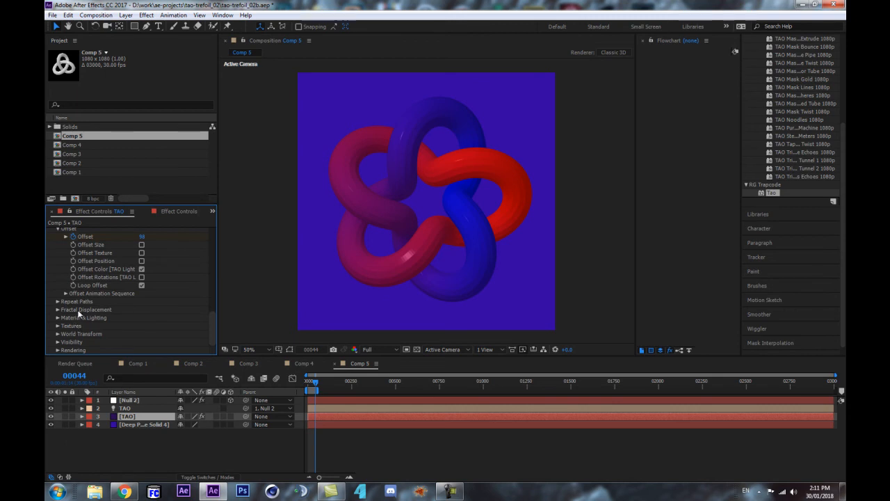
pyautogui.doubleClick(136, 425)
pyautogui.click(255, 399)
pyautogui.moveTo(553, 372); pyautogui.dragTo(563, 361)
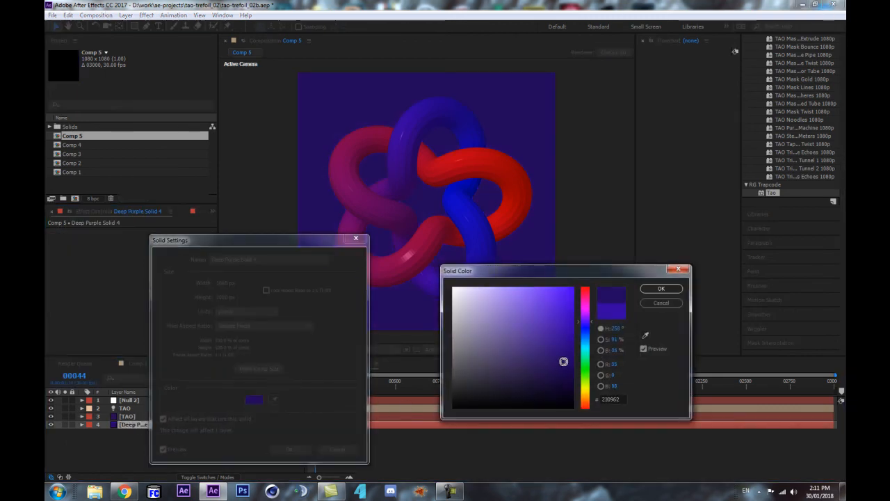
pyautogui.click(585, 321)
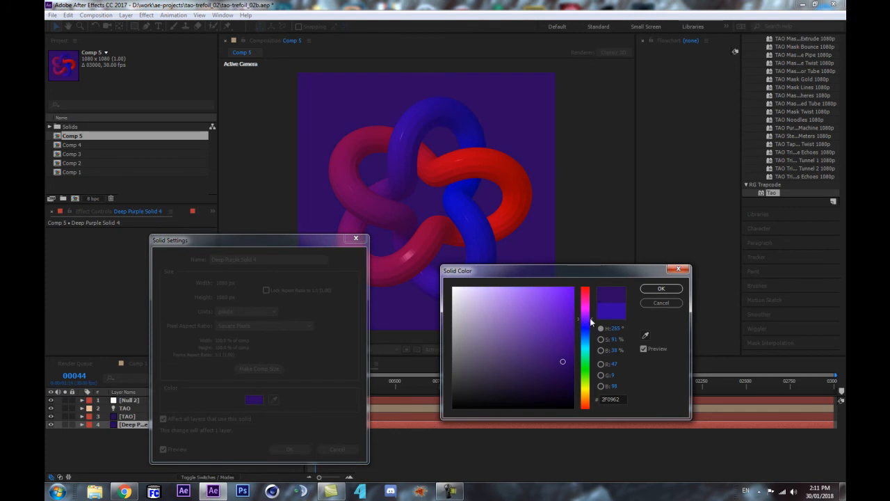
pyautogui.press('Return')
pyautogui.press('Return')
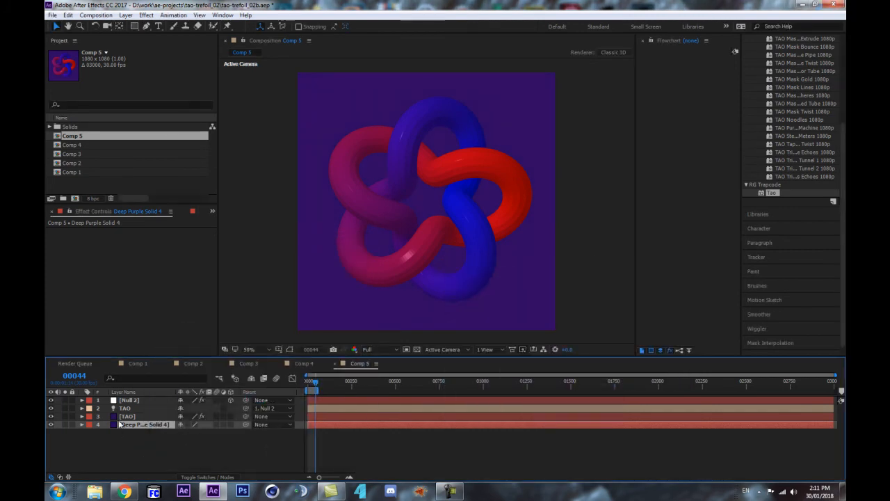
# Step: Set the Shader in the Tao effect's Rendering settings on the TAO solid to Smooth
pyautogui.click(127, 416)
pyautogui.scroll(-5, 119, 281)
pyautogui.scroll(-5, 111, 282)
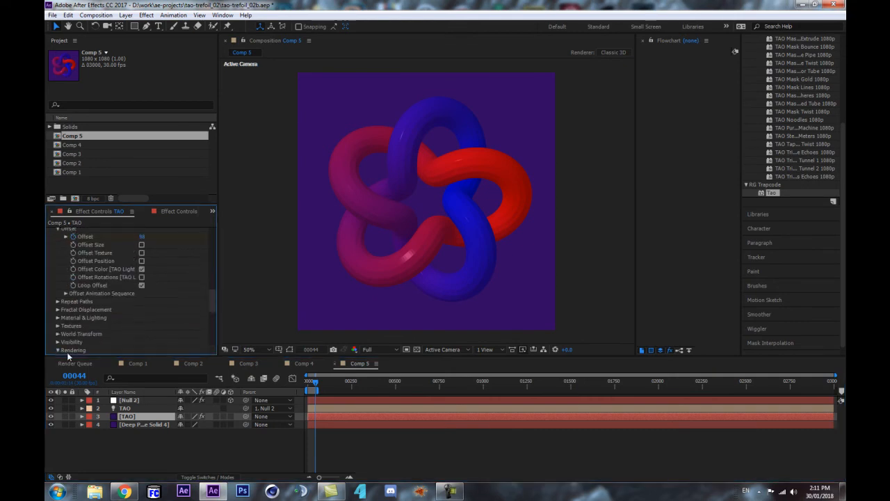
pyautogui.click(58, 349)
pyautogui.click(171, 240)
pyautogui.click(172, 262)
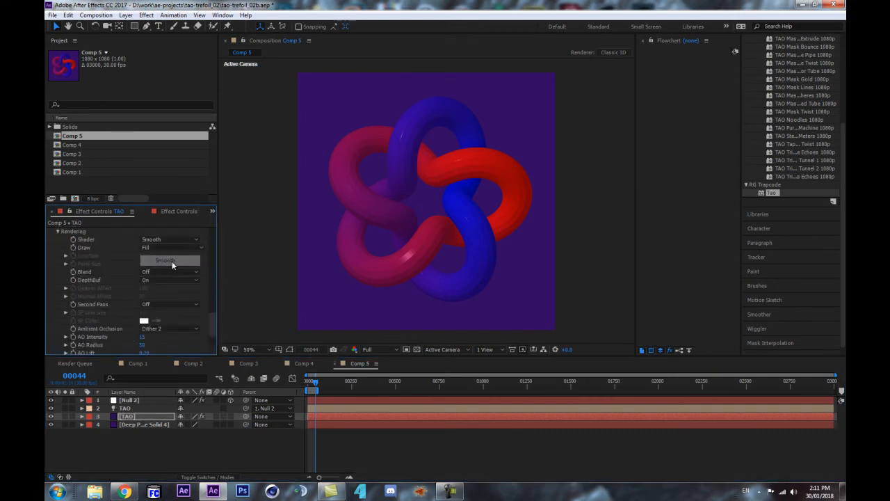
pyautogui.scroll(3, 97, 285)
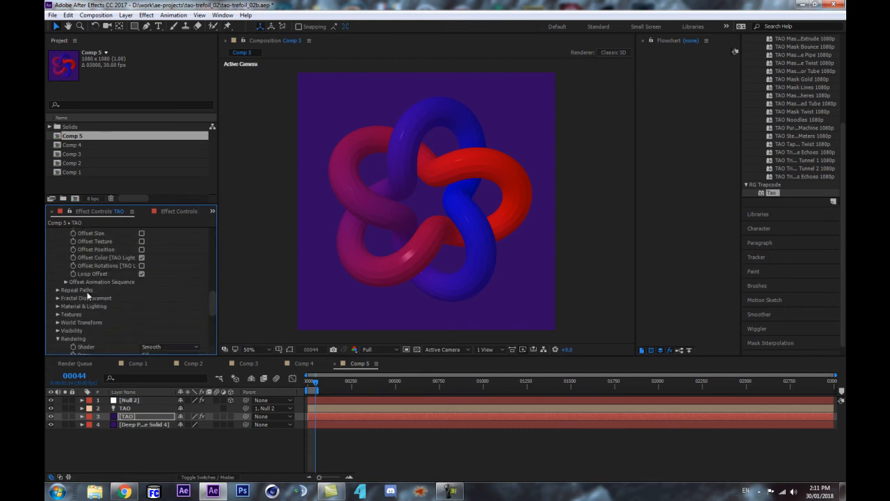
# Step: Reduce Sides to 5 in the Tao effect's Segment settings
pyautogui.scroll(-2, 87, 291)
pyautogui.scroll(8, 59, 280)
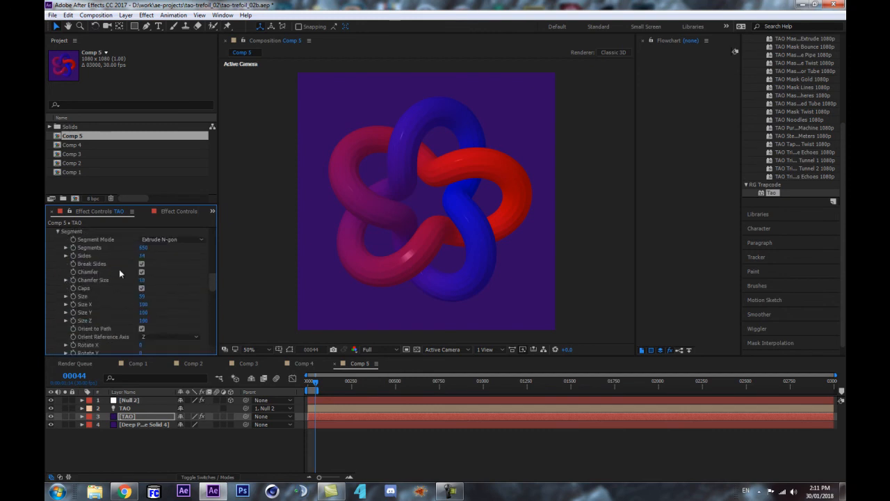
pyautogui.click(146, 256)
pyautogui.write('4')
pyautogui.press('Return')
pyautogui.moveTo(141, 256); pyautogui.dragTo(145, 256)
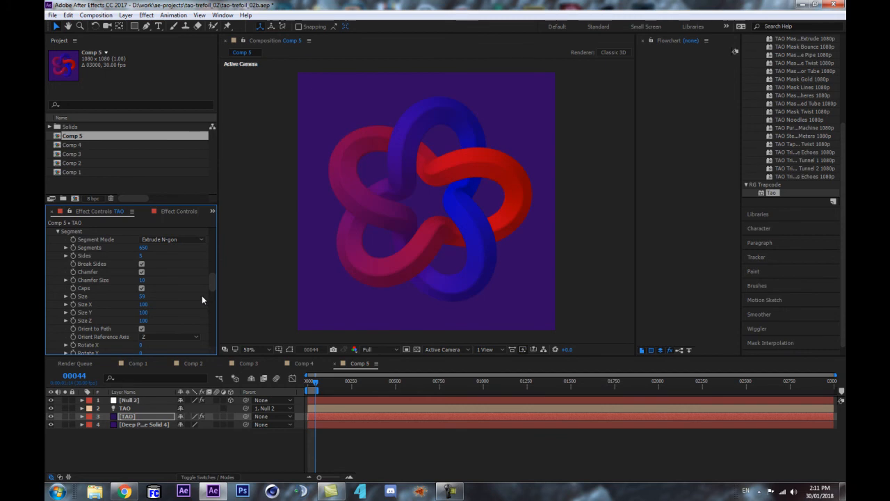
# Step: Turn off Chamfer and Break Sides for the knot's segments and inspect the smoothed surface up close
pyautogui.click(142, 272)
pyautogui.click(142, 264)
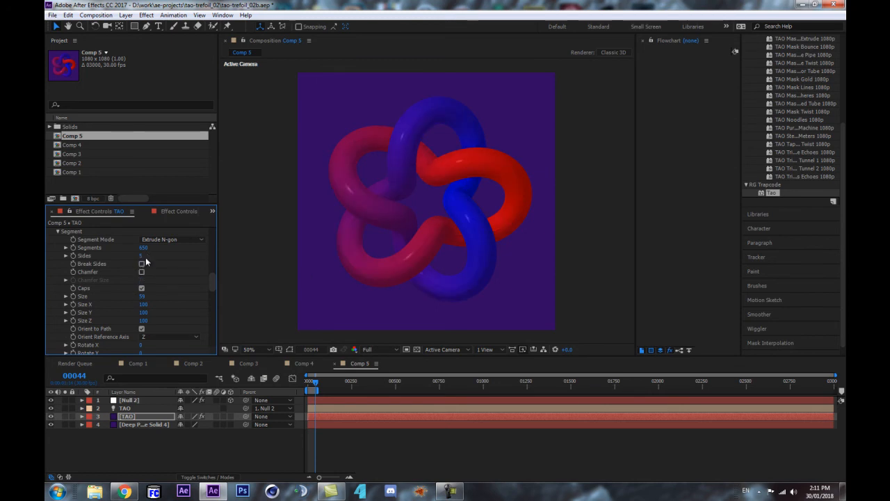
pyautogui.scroll(1, 488, 218)
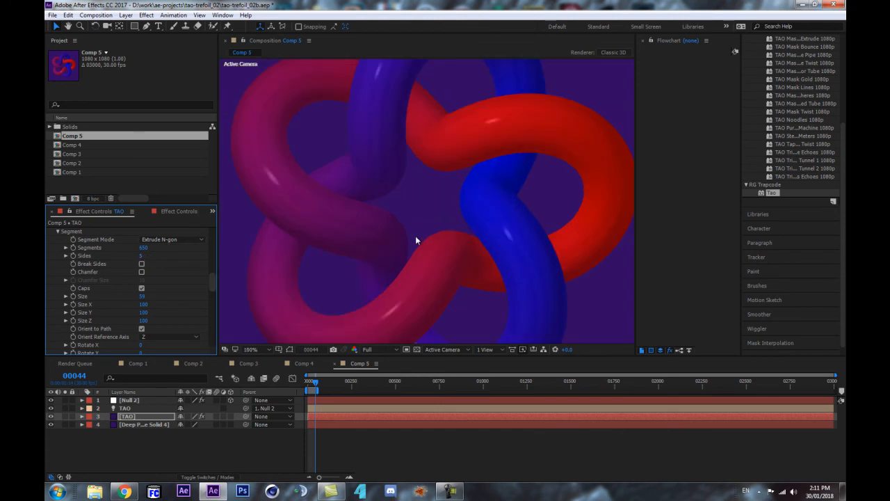
pyautogui.scroll(-1, 319, 325)
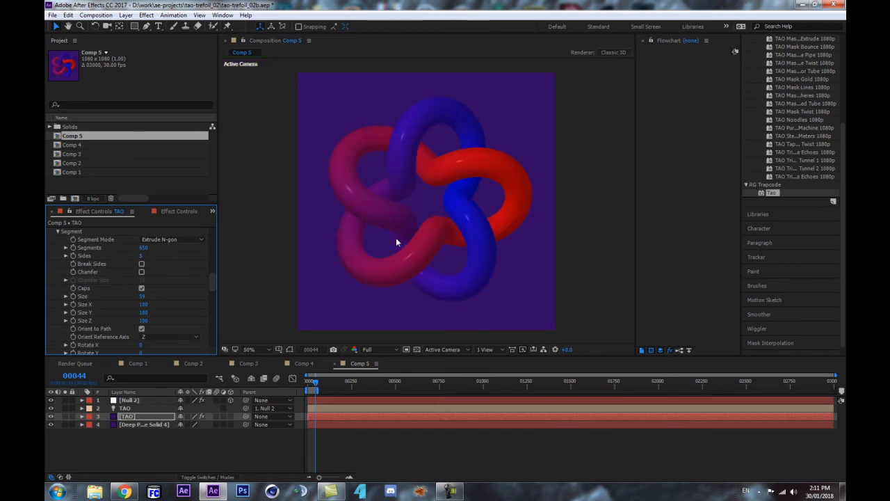
pyautogui.scroll(1, 398, 221)
pyautogui.scroll(-1, 379, 257)
# Step: Lower the knot's Segments to 427
pyautogui.moveTo(147, 248); pyautogui.dragTo(85, 248)
pyautogui.moveTo(145, 251); pyautogui.dragTo(130, 254)
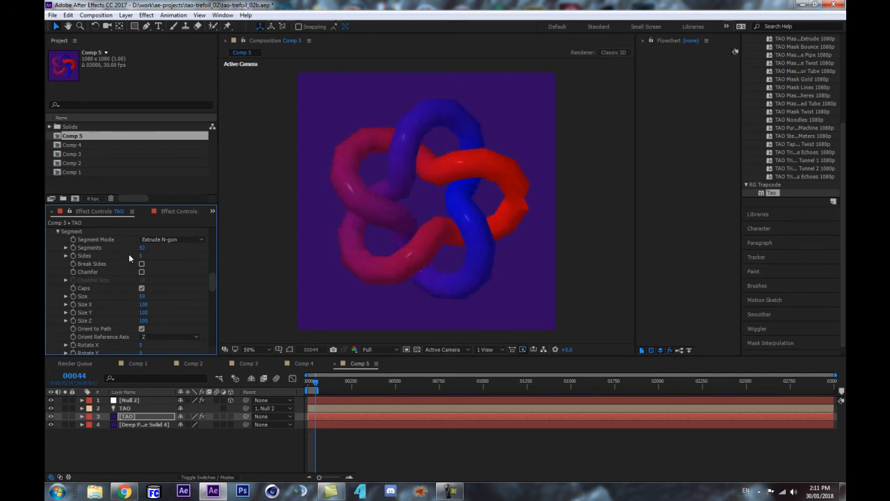
pyautogui.hotkey('ctrl', 'z')
pyautogui.hotkey('ctrl', 'z')
pyautogui.moveTo(142, 249); pyautogui.dragTo(128, 247)
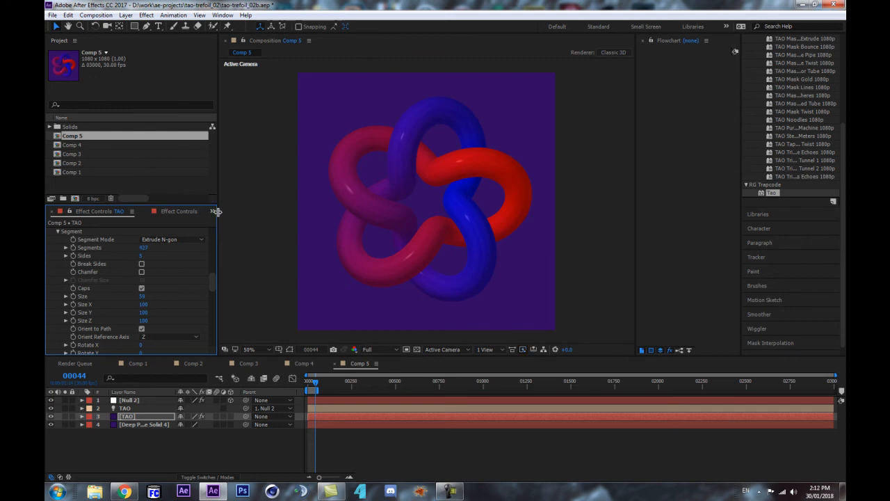
# Step: Try stronger ambient occlusion on the knot, raising AO Intensity in the Rendering settings as far as 131
pyautogui.scroll(-9, 199, 284)
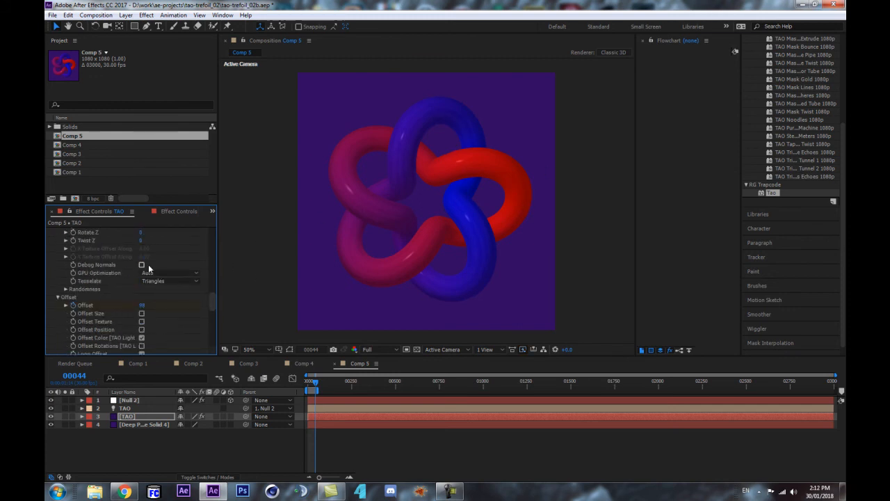
pyautogui.scroll(-8, 398, 266)
pyautogui.scroll(8, 398, 267)
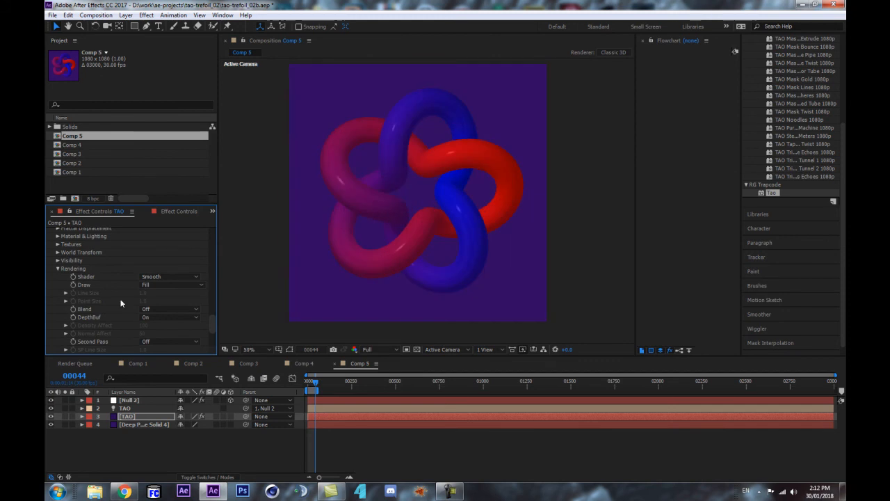
pyautogui.scroll(-5, 92, 306)
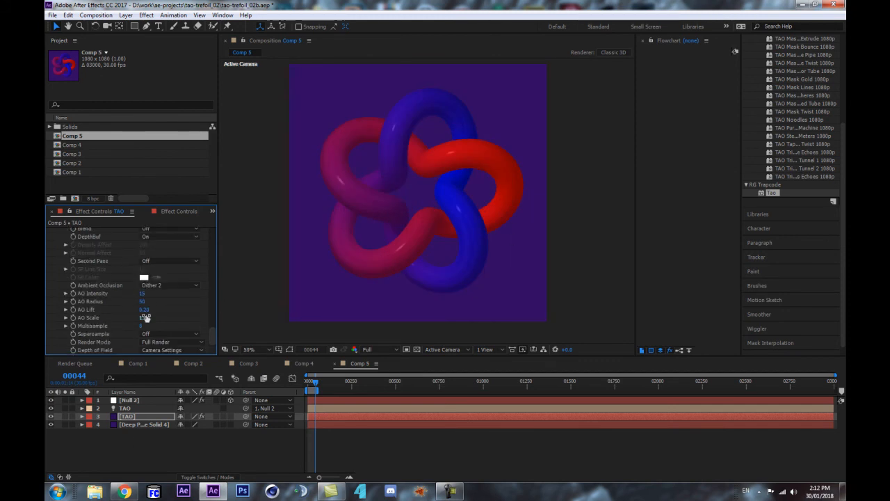
pyautogui.moveTo(146, 317); pyautogui.dragTo(188, 283)
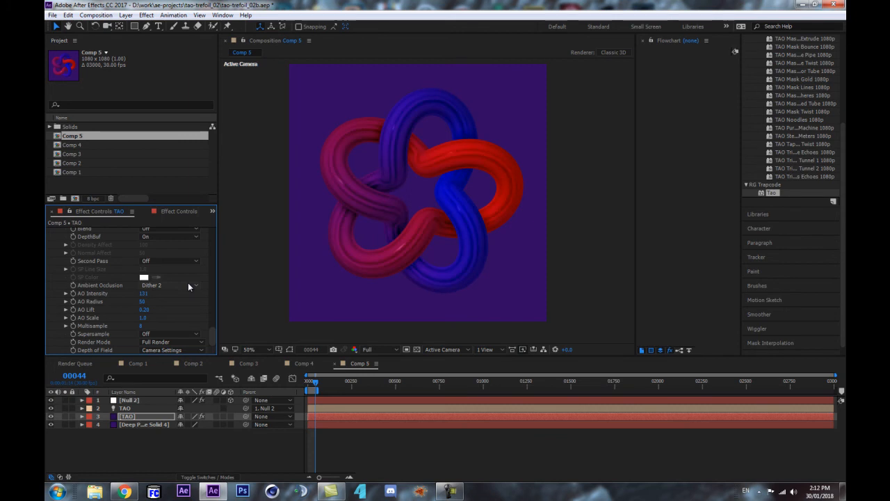
pyautogui.hotkey('ctrl', 'z')
pyautogui.scroll(1, 395, 252)
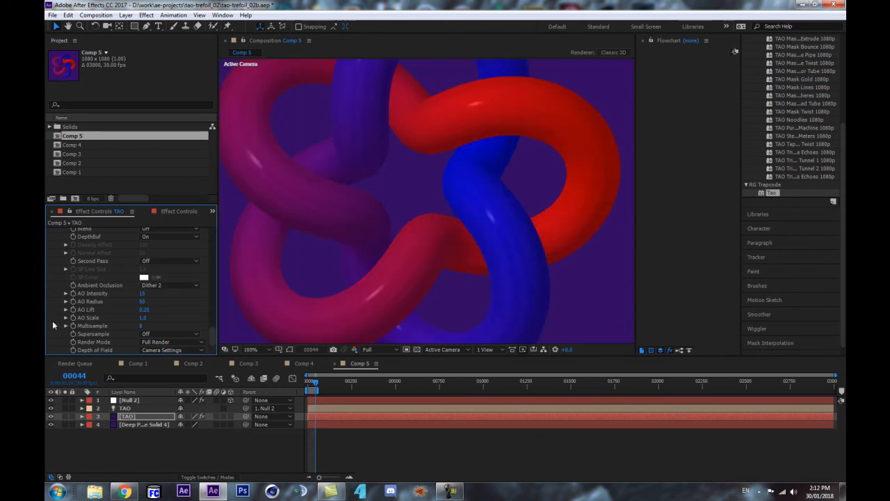
pyautogui.moveTo(142, 293); pyautogui.dragTo(150, 292)
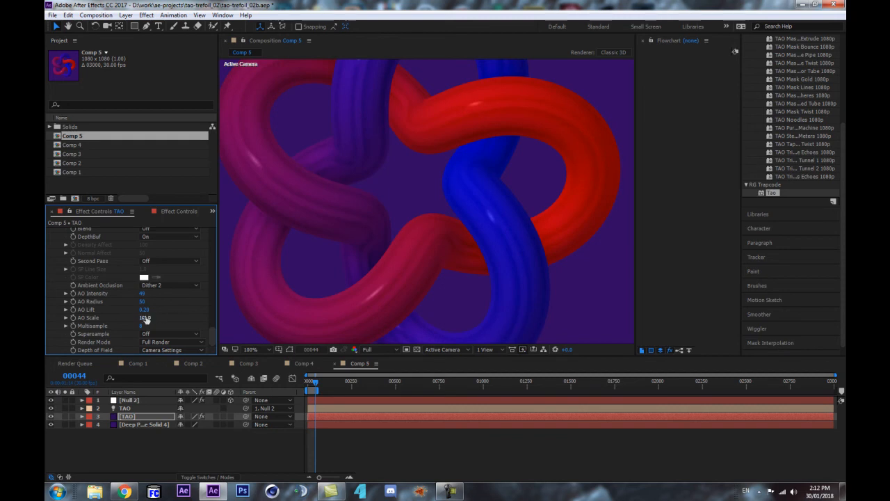
pyautogui.moveTo(144, 318); pyautogui.dragTo(157, 312)
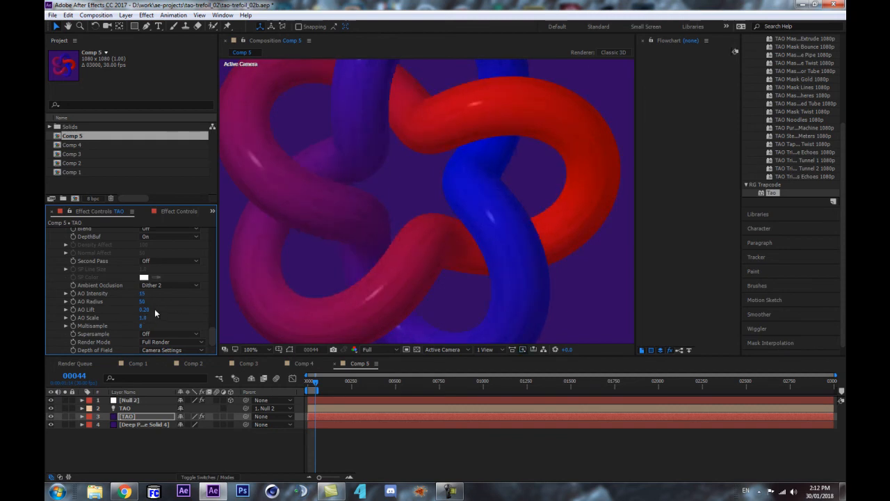
# Step: Try the Density shader in the Tao effect's Rendering settings
pyautogui.scroll(4, 151, 308)
pyautogui.click(168, 261)
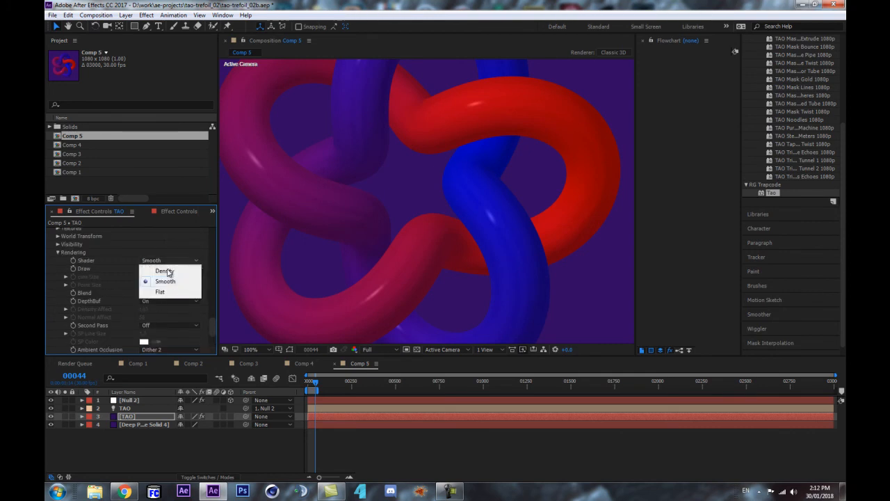
pyautogui.click(171, 272)
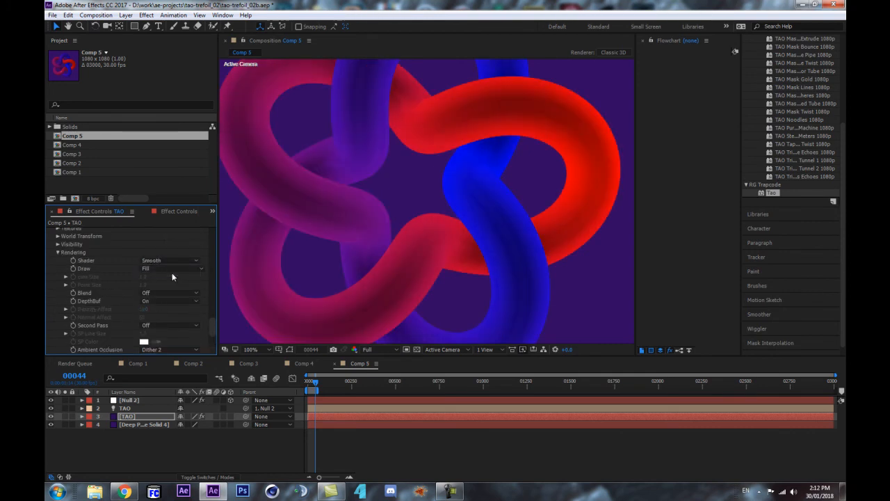
# Step: Set the knot's Sides to 48 with Break Sides turned off
pyautogui.scroll(-10, 161, 304)
pyautogui.scroll(5, 133, 275)
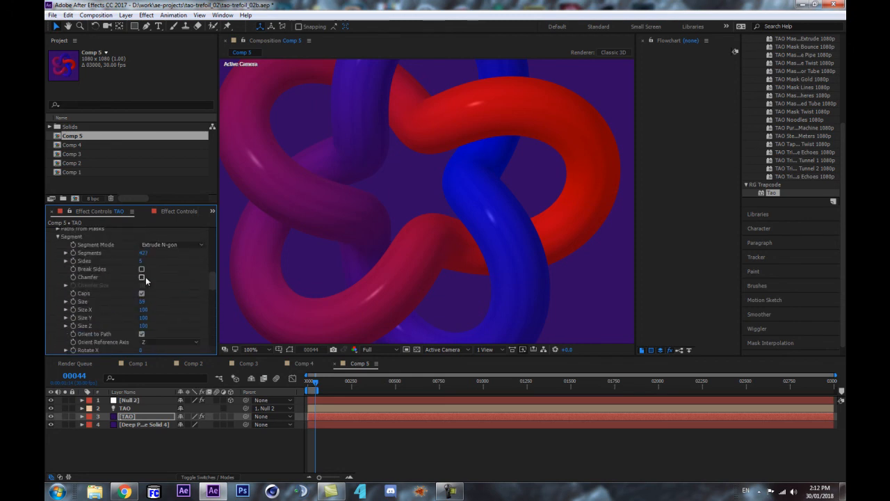
pyautogui.click(146, 261)
pyautogui.write('48')
pyautogui.click(189, 270)
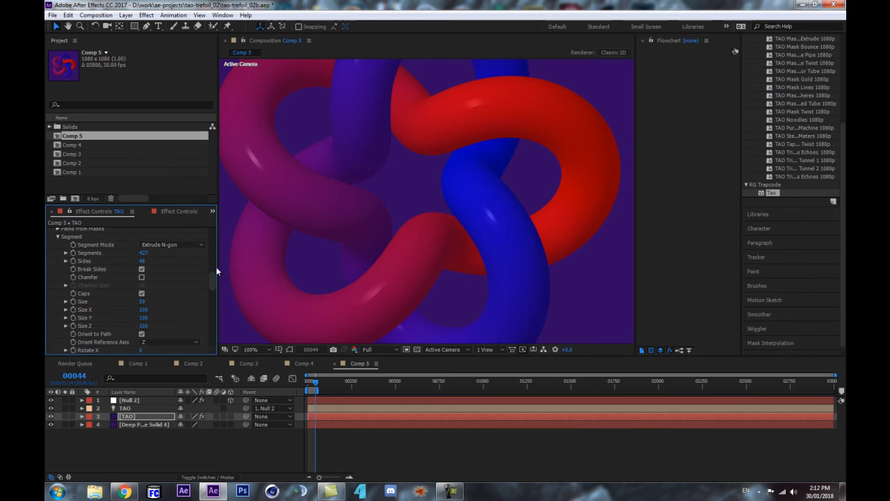
pyautogui.click(142, 270)
# Step: Raise AO Intensity to 83 and check the shading where the tubes overlap
pyautogui.moveTo(209, 281); pyautogui.dragTo(178, 328)
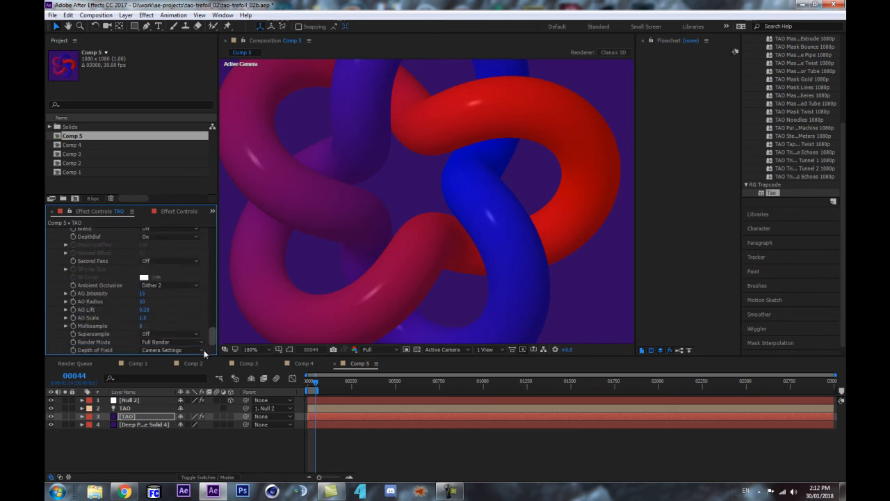
pyautogui.moveTo(143, 292); pyautogui.dragTo(176, 289)
pyautogui.scroll(-2, 380, 233)
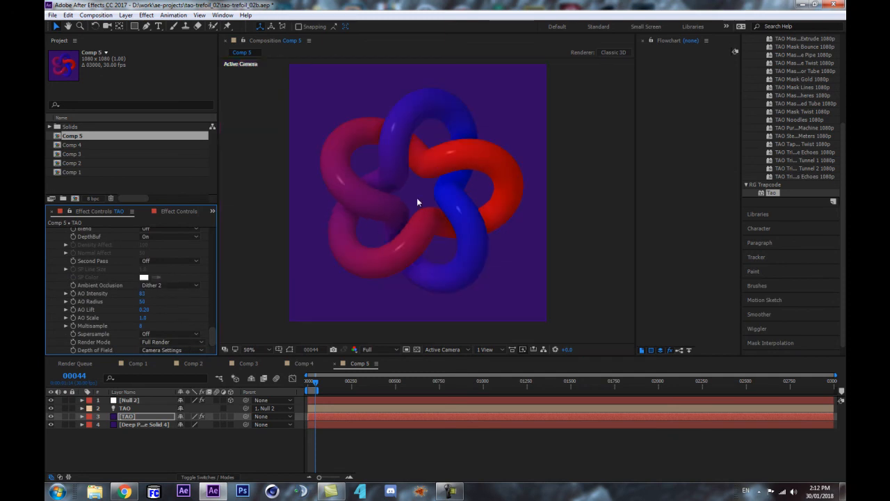
pyautogui.scroll(2, 417, 202)
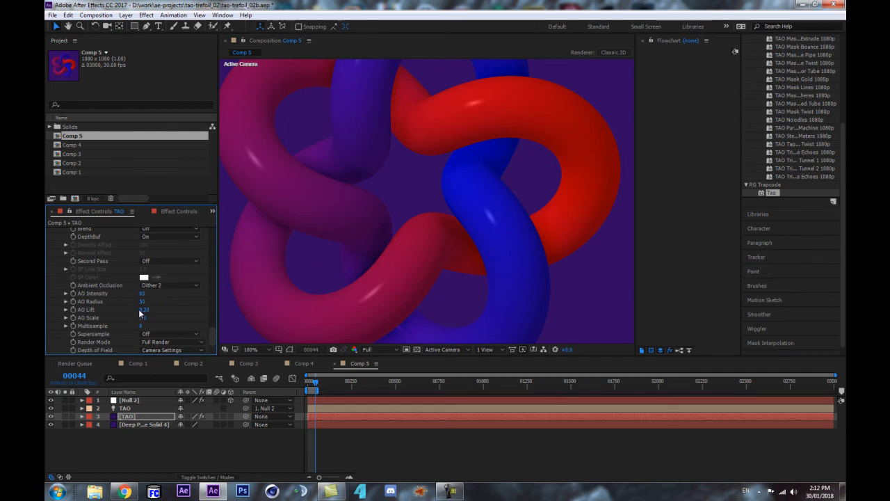
# Step: Adjust the ambient occlusion with AO Lift at 0.22 and AO Scale at 0.4, and reduce AO Intensity slightly
pyautogui.moveTo(142, 311); pyautogui.dragTo(141, 321)
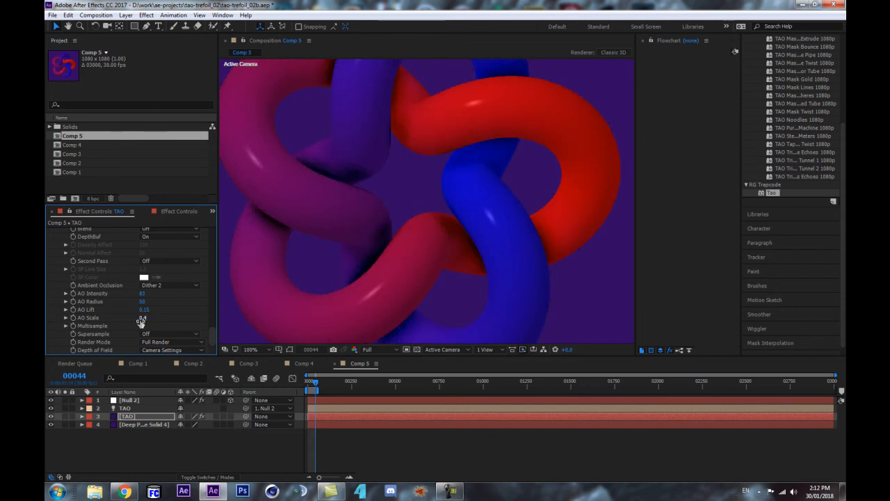
pyautogui.scroll(-1, 487, 246)
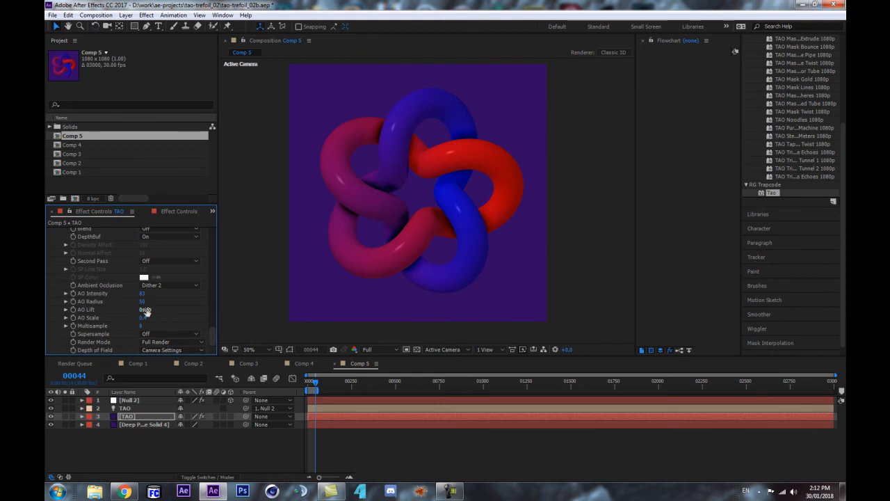
pyautogui.moveTo(145, 294); pyautogui.dragTo(140, 294)
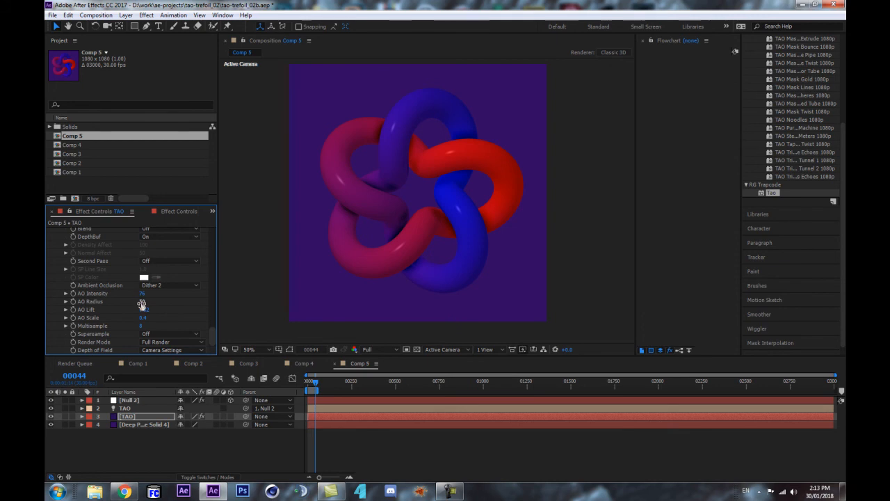
pyautogui.scroll(2, 427, 218)
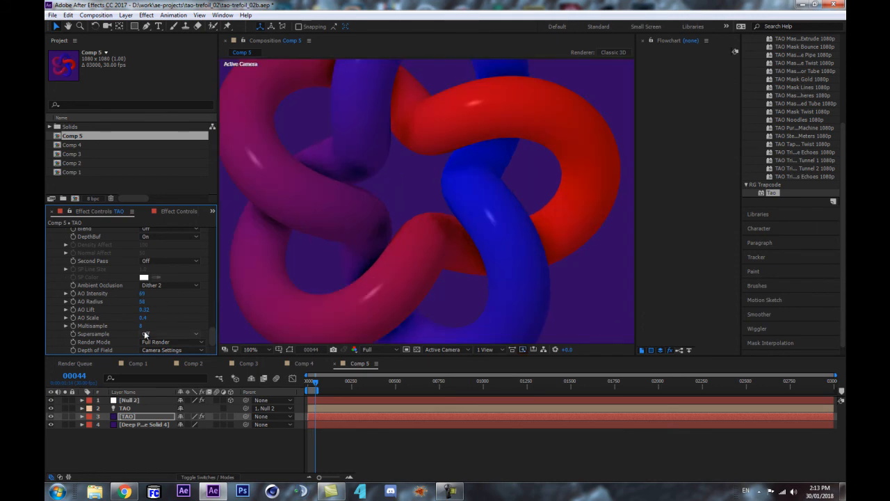
# Step: Set AO Scale to 1.2 and AO Intensity to 143
pyautogui.moveTo(144, 318); pyautogui.dragTo(154, 320)
pyautogui.scroll(-2, 376, 250)
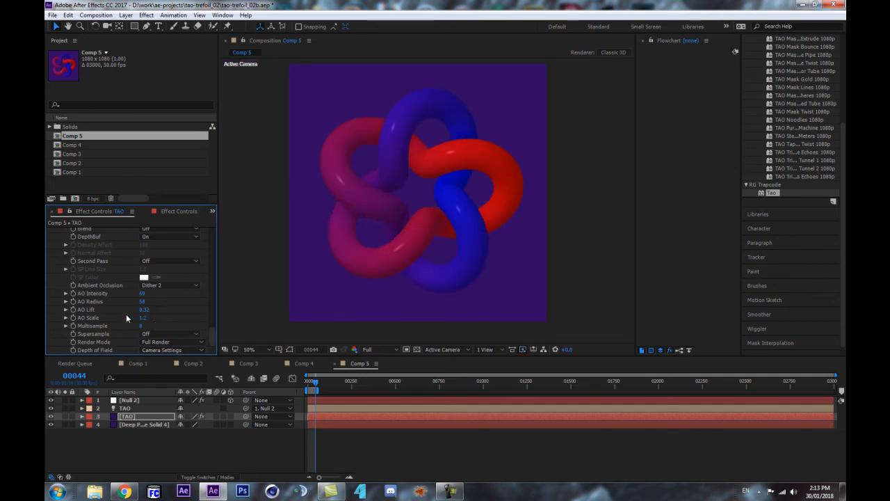
pyautogui.moveTo(142, 295)
pyautogui.mouseDown()
pyautogui.moveTo(179, 285)
pyautogui.moveTo(169, 285)
pyautogui.mouseUp()
pyautogui.click(157, 438)
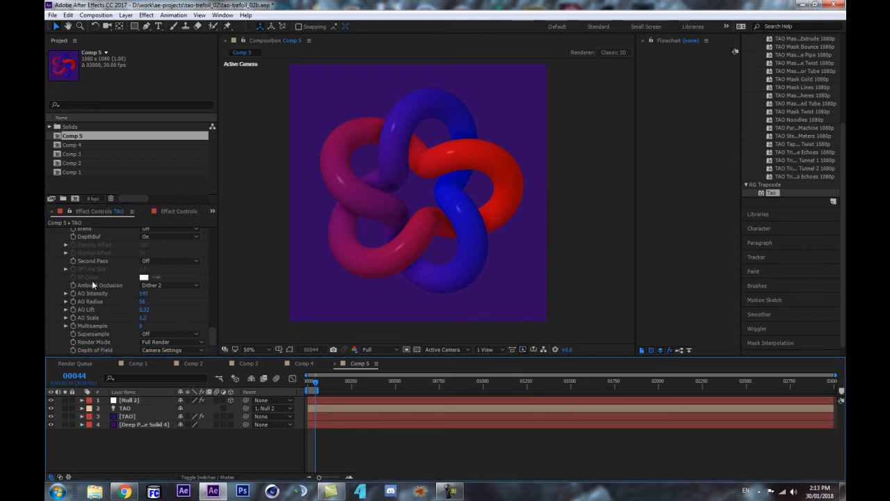
# Step: Set the Built-in Environment for the Tao effect's Image Based Lighting to Graffiti Ruin
pyautogui.scroll(6, 84, 279)
pyautogui.click(55, 300)
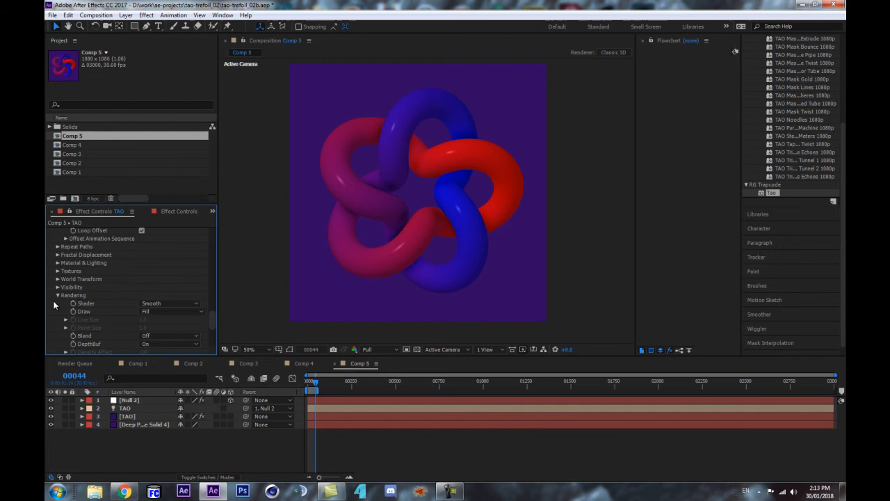
pyautogui.click(59, 263)
pyautogui.scroll(-3, 76, 306)
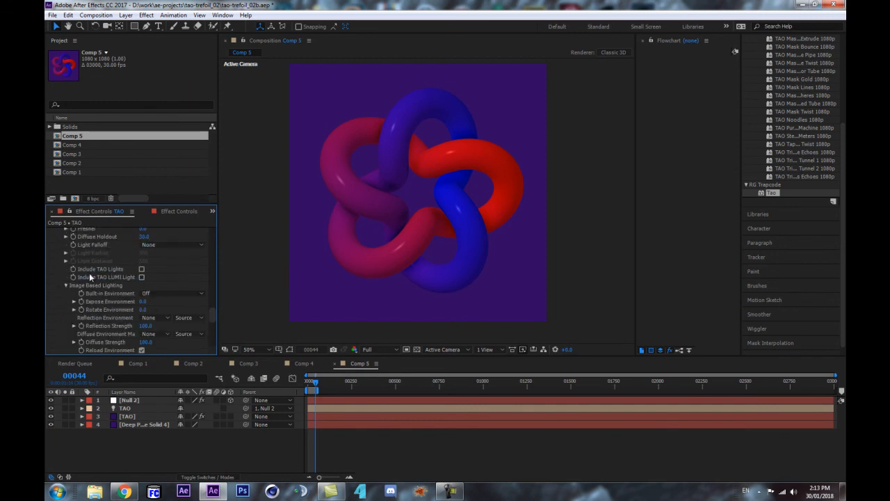
pyautogui.scroll(1, 88, 292)
pyautogui.scroll(-1, 104, 299)
pyautogui.click(167, 292)
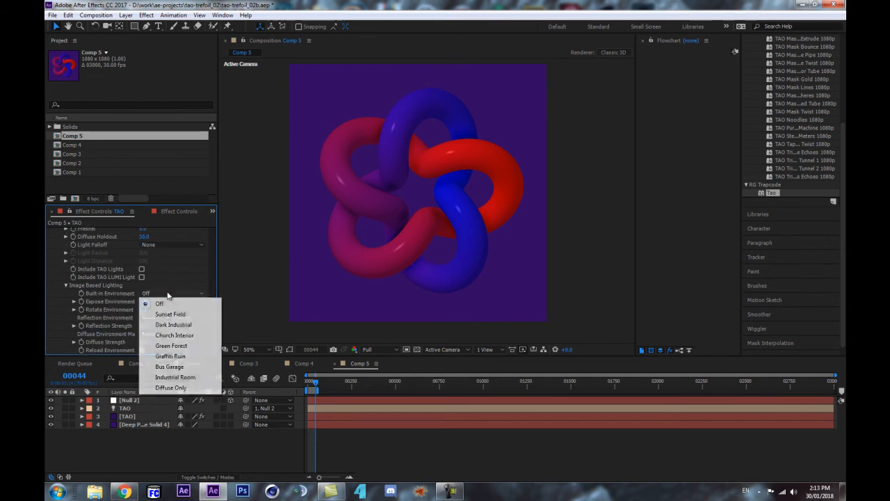
pyautogui.click(170, 356)
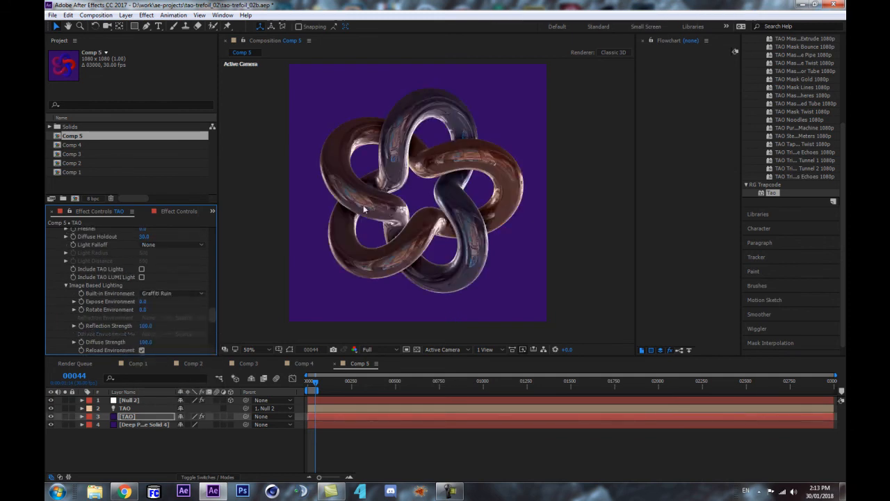
# Step: Increase the Diffuse Strength of the image-based lighting to 340
pyautogui.scroll(-2, 150, 317)
pyautogui.scroll(1, 150, 317)
pyautogui.scroll(2, 434, 231)
pyautogui.scroll(-2, 434, 231)
pyautogui.moveTo(143, 321); pyautogui.dragTo(126, 322)
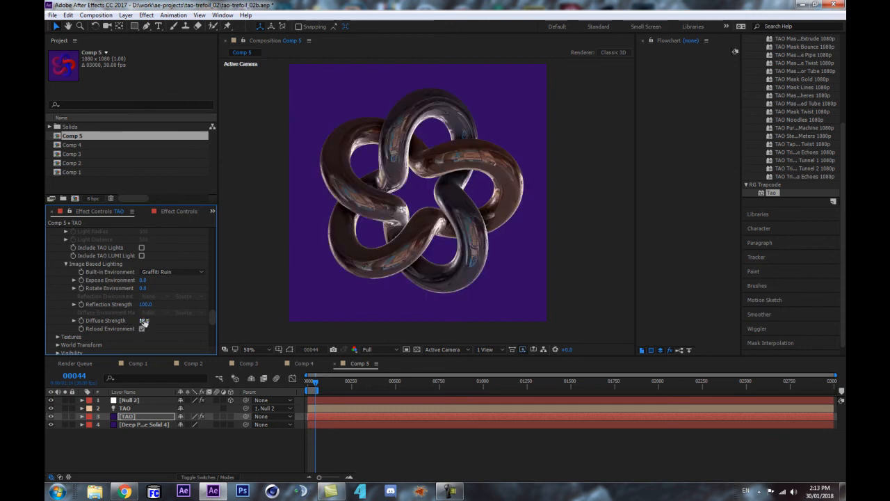
pyautogui.moveTo(144, 320); pyautogui.dragTo(251, 293)
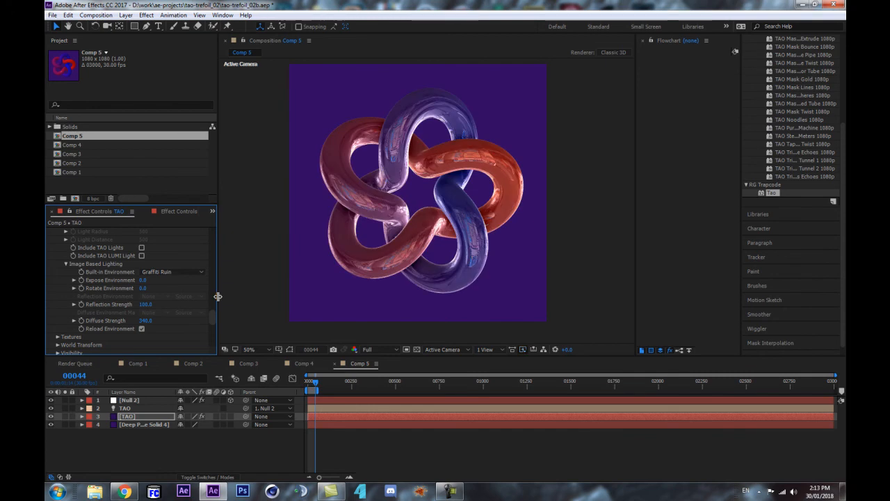
# Step: Try another Reflection Strength for the environment and raise the material's Fresnel to soften the knot's reflections
pyautogui.moveTo(145, 305)
pyautogui.mouseDown()
pyautogui.moveTo(128, 311)
pyautogui.moveTo(138, 315)
pyautogui.mouseUp()
pyautogui.scroll(2, 142, 258)
pyautogui.moveTo(144, 249); pyautogui.dragTo(211, 253)
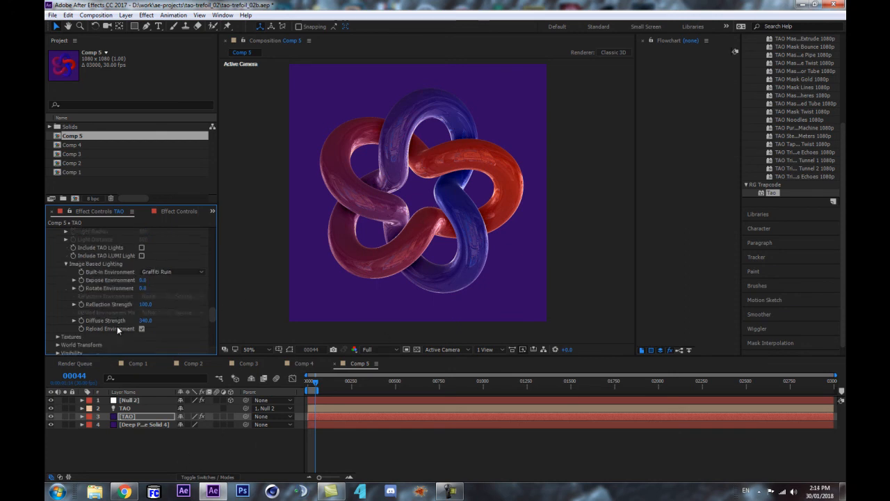
pyautogui.scroll(-5, 114, 324)
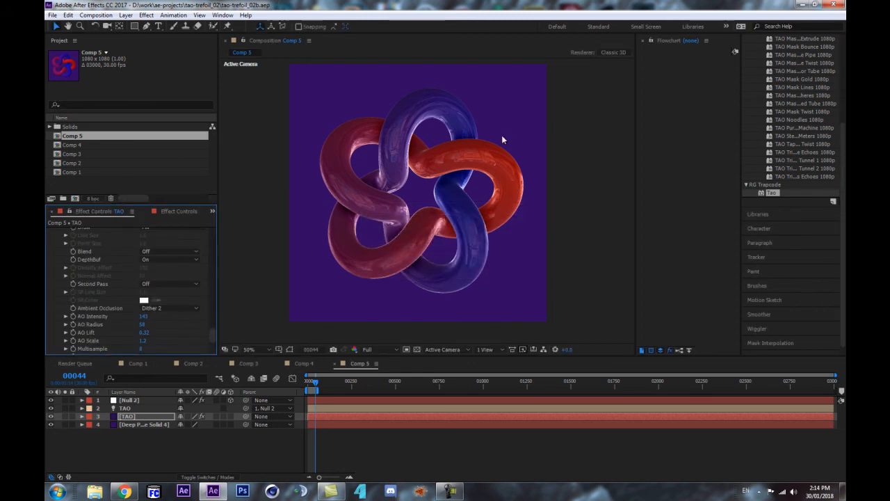
# Step: Enable Include TAO LUMI Light in the Tao effect's lighting settings
pyautogui.click(158, 454)
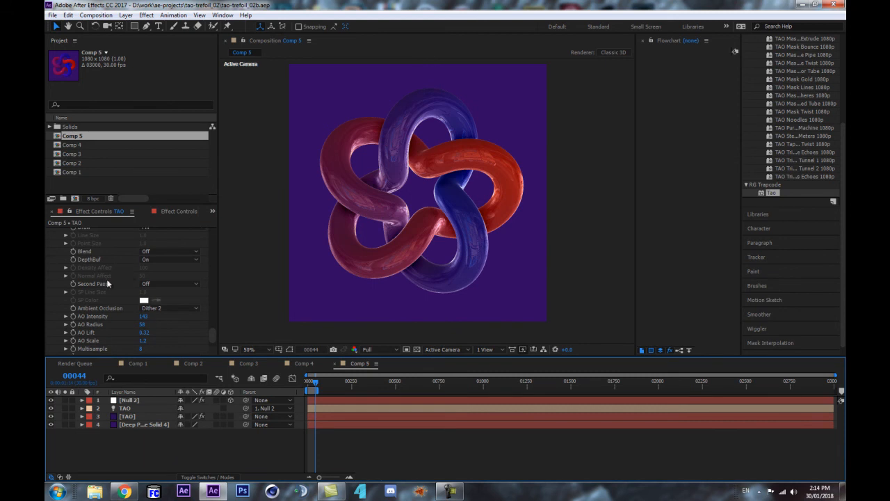
pyautogui.scroll(3, 80, 280)
pyautogui.scroll(3, 58, 316)
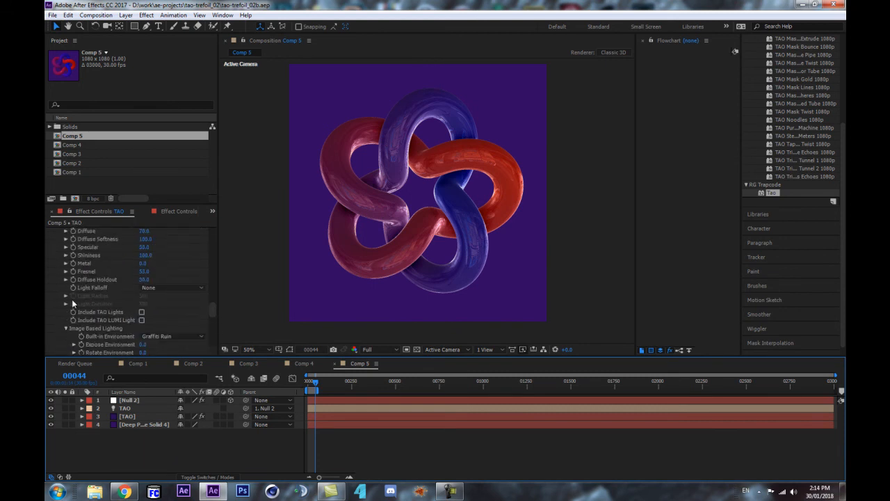
pyautogui.click(141, 320)
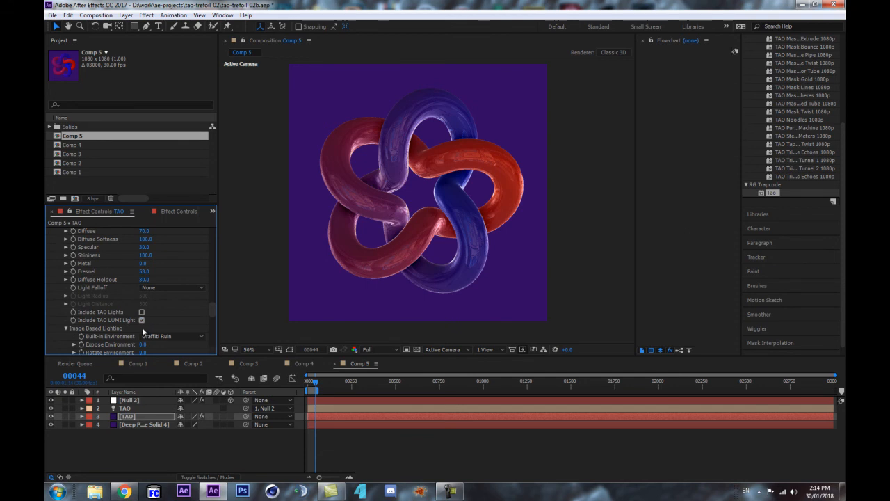
# Step: Add an ambient light with 100% intensity and a bright purple color based on the background
pyautogui.hotkey('ctrl', 'alt', 'shift', 'l')
pyautogui.click(656, 209)
pyautogui.click(672, 253)
pyautogui.click(663, 225)
pyautogui.click(507, 266)
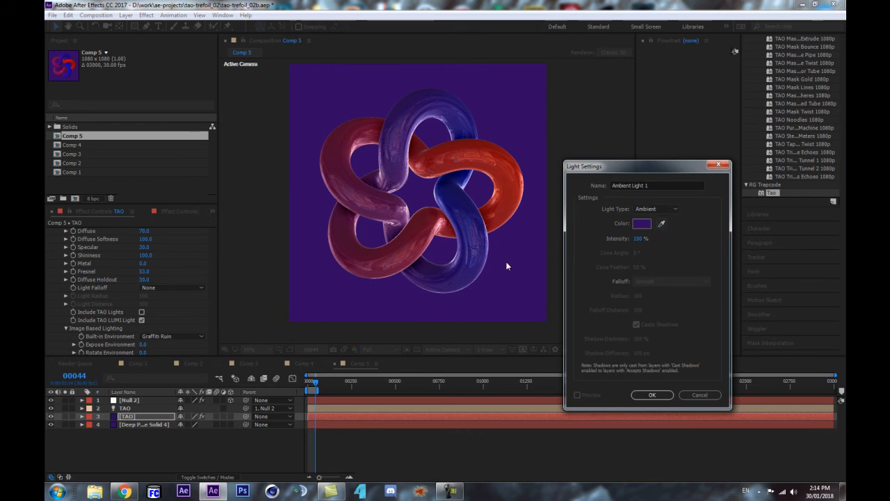
pyautogui.click(641, 223)
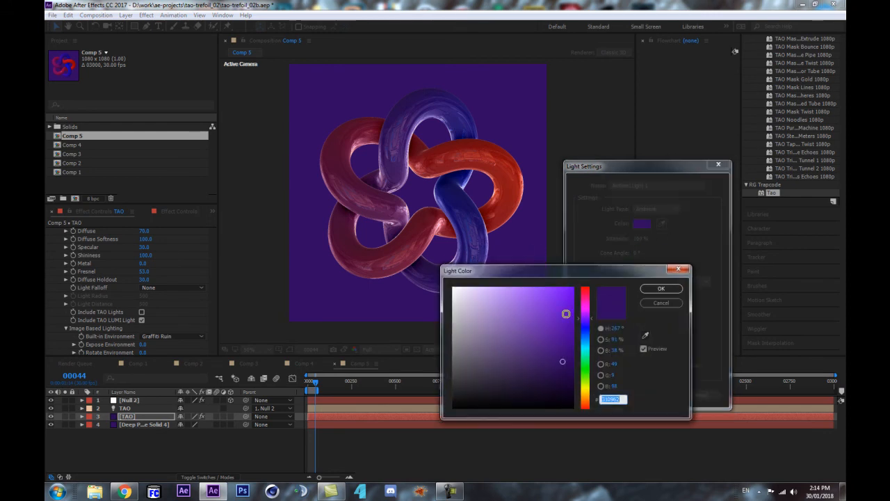
pyautogui.click(563, 314)
pyautogui.click(660, 288)
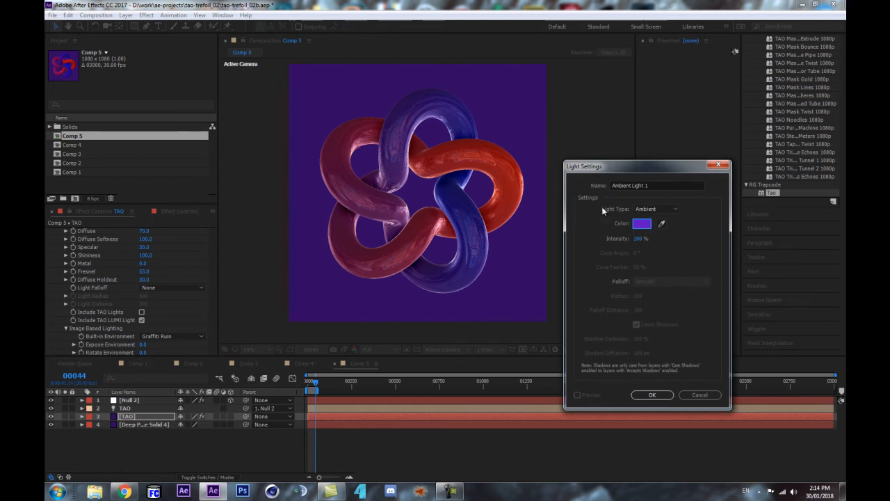
pyautogui.press('Return')
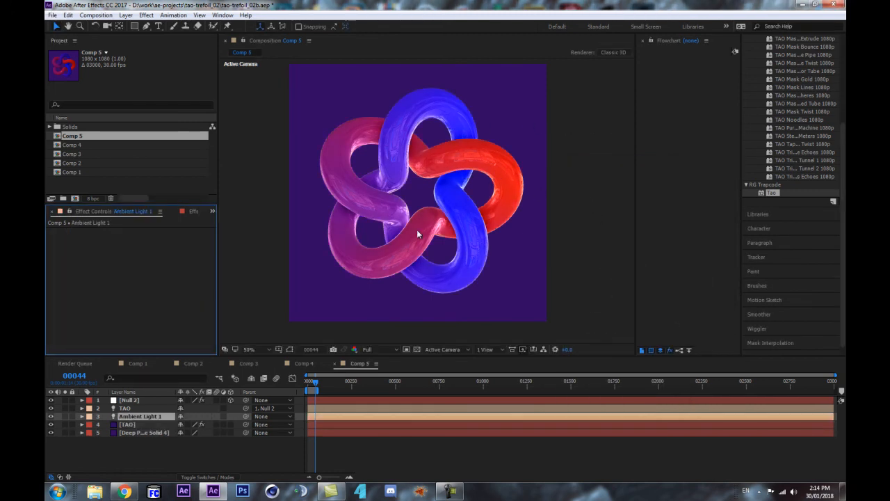
# Step: Set the Diffuse Strength of the Tao effect's image-based lighting to 0
pyautogui.click(140, 430)
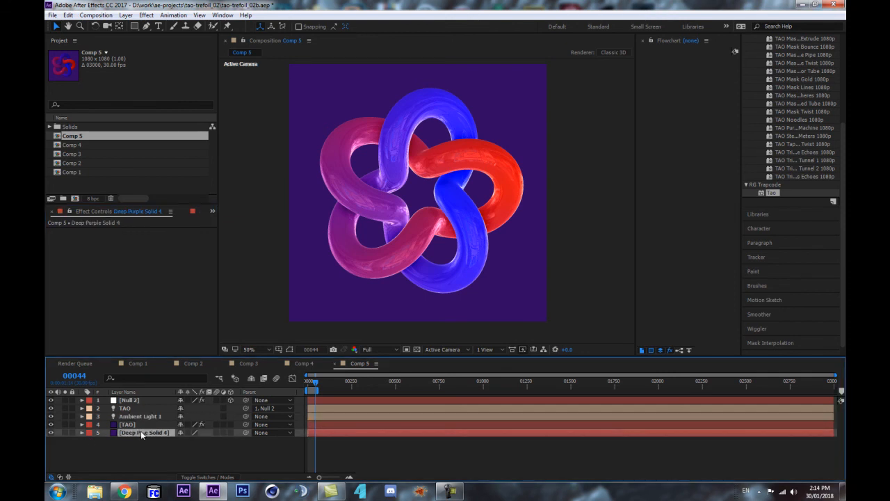
pyautogui.moveTo(213, 239); pyautogui.dragTo(213, 338)
pyautogui.scroll(3, 138, 301)
pyautogui.scroll(4, 119, 303)
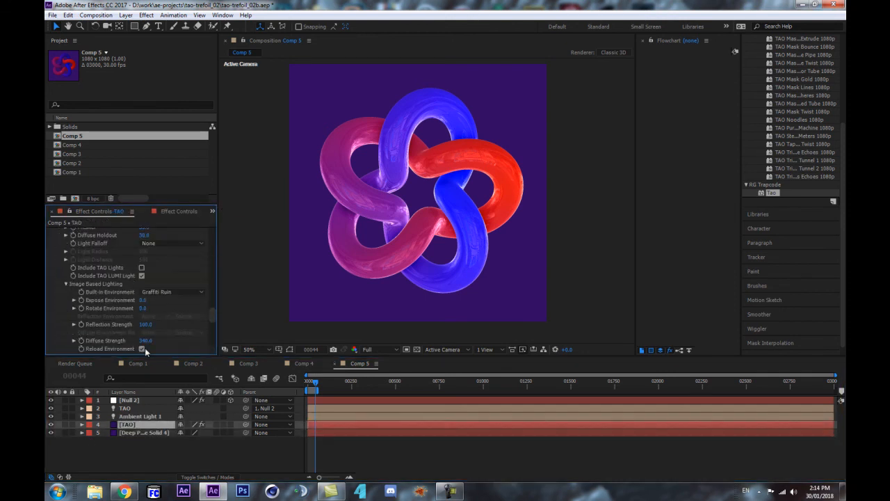
pyautogui.moveTo(141, 342); pyautogui.dragTo(174, 343)
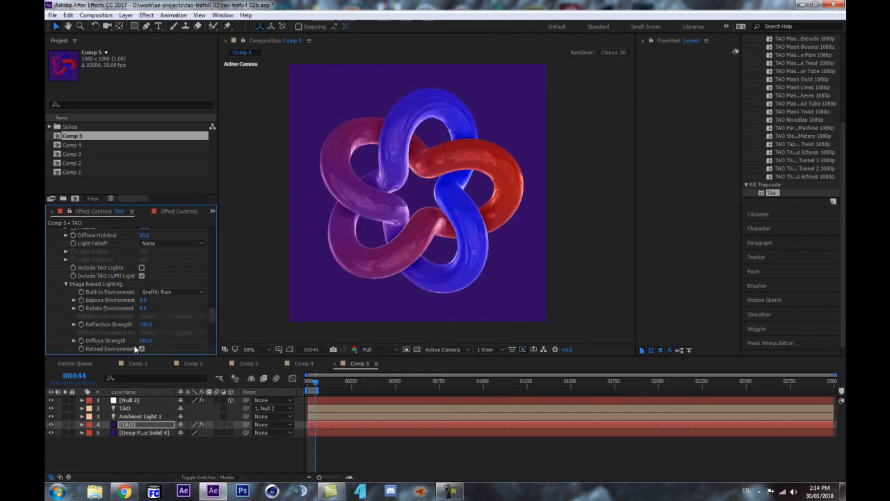
pyautogui.click(145, 341)
pyautogui.write('0')
pyautogui.press('Return')
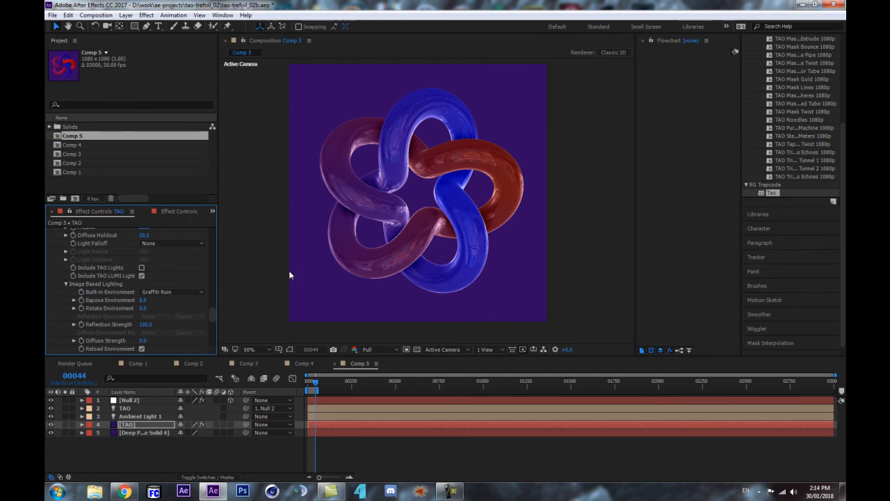
# Step: Raise the ambient light's intensity to 112%
pyautogui.click(144, 417)
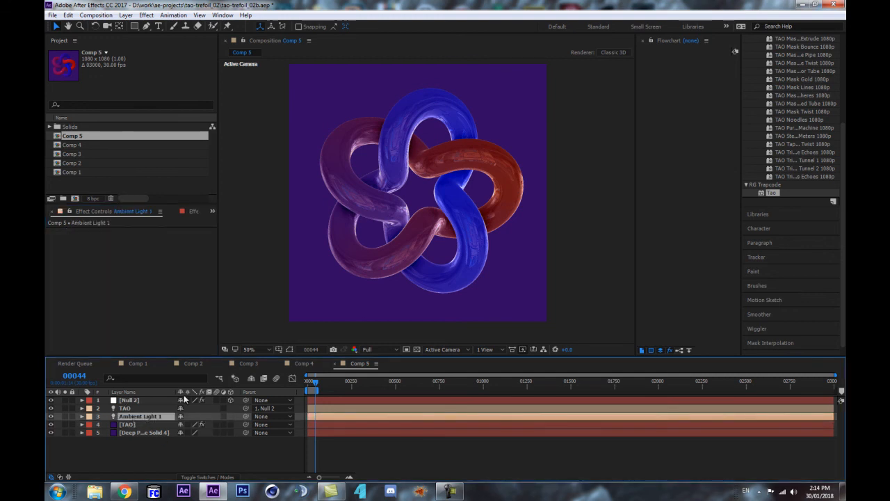
pyautogui.press('a')
pyautogui.press('a')
pyautogui.moveTo(184, 433)
pyautogui.mouseDown()
pyautogui.moveTo(220, 435)
pyautogui.moveTo(160, 434)
pyautogui.moveTo(173, 438)
pyautogui.mouseUp()
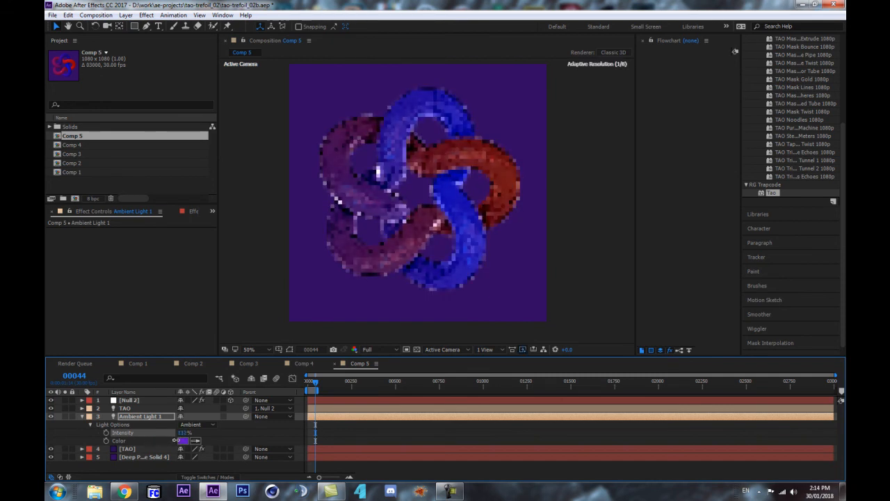
# Step: Try a red color for the ambient light and vary its intensity, including 82%
pyautogui.click(183, 440)
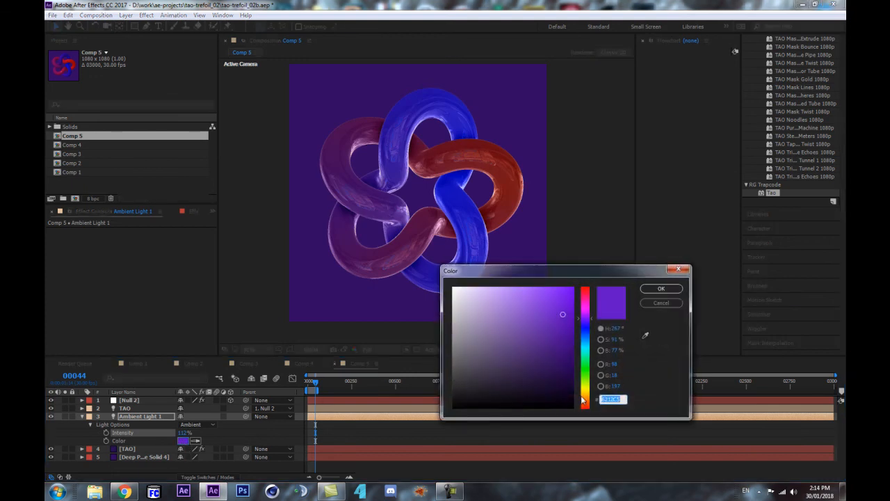
pyautogui.moveTo(581, 395); pyautogui.dragTo(584, 409)
pyautogui.press('Return')
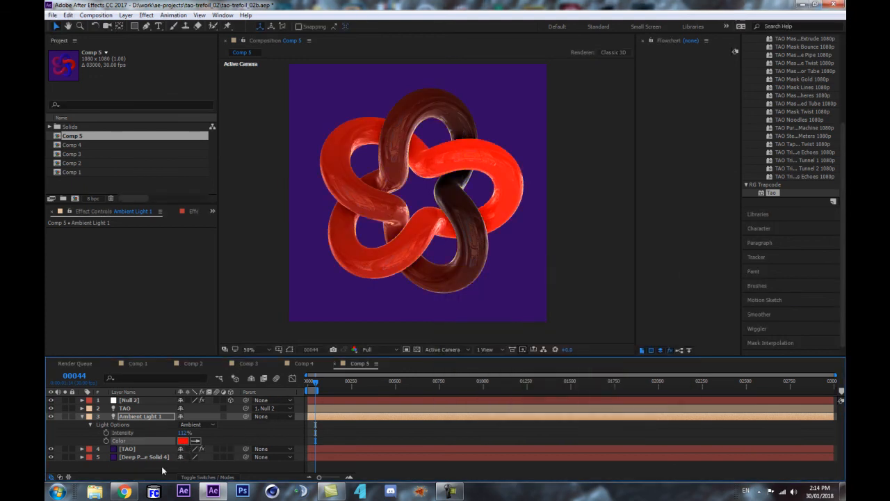
pyautogui.moveTo(184, 433); pyautogui.dragTo(170, 432)
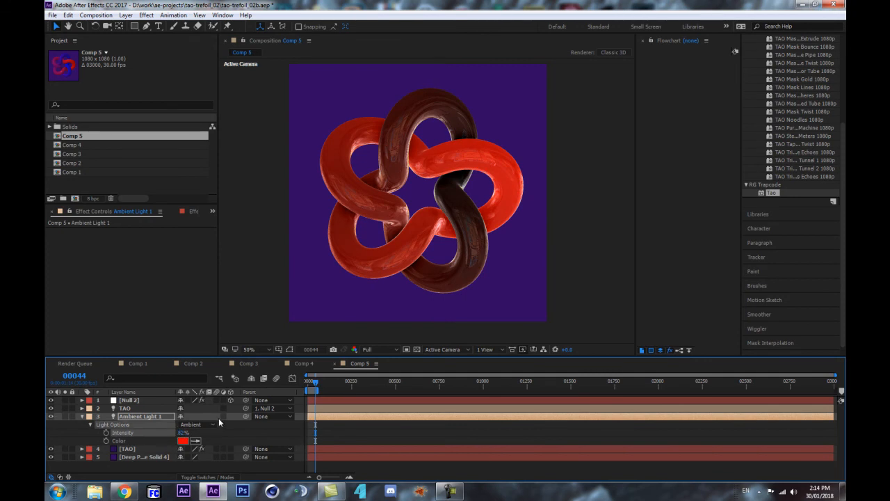
pyautogui.moveTo(193, 434); pyautogui.dragTo(220, 427)
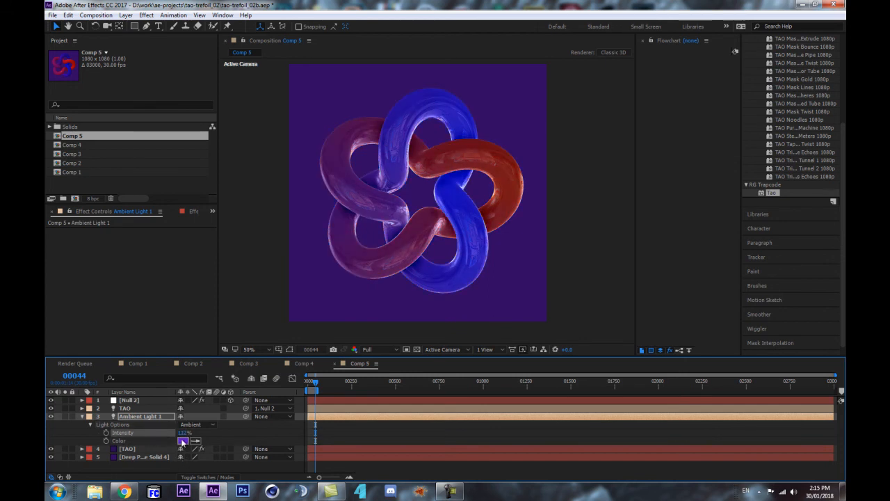
# Step: Delete the ambient light and raise the Tao image-based lighting's Diffuse Strength to 483
pyautogui.click(134, 416)
pyautogui.press('Delete')
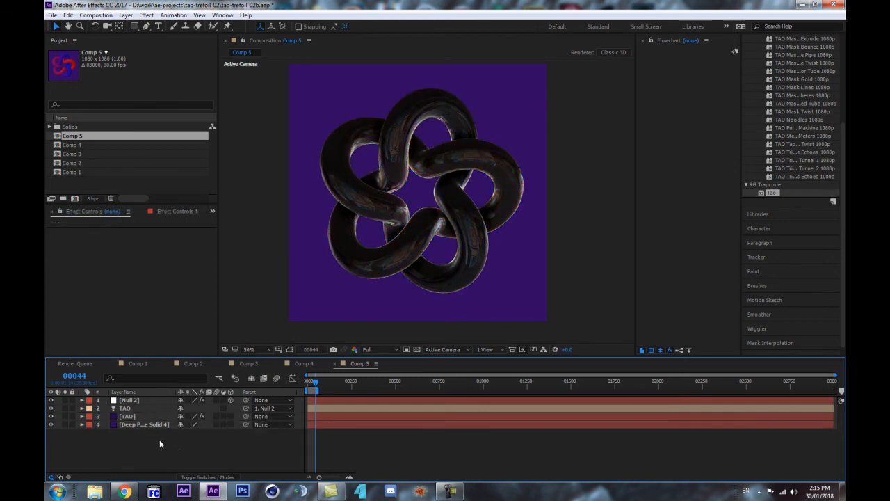
pyautogui.click(139, 416)
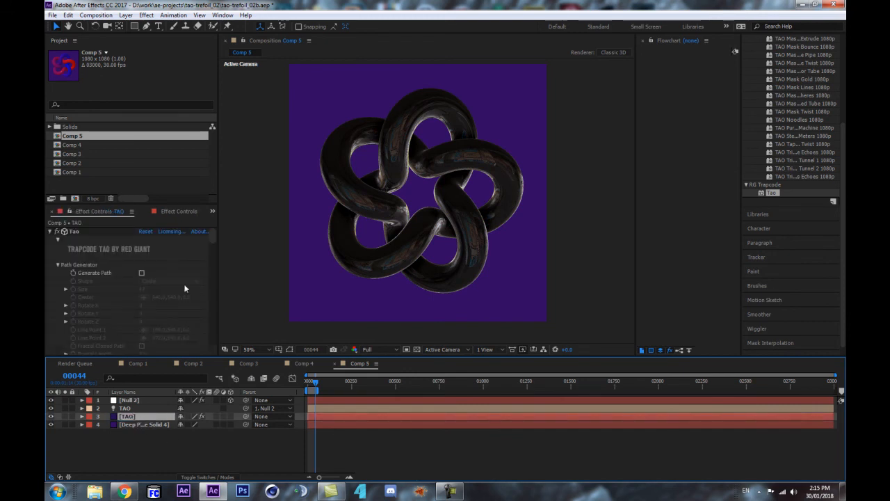
pyautogui.scroll(-10, 208, 236)
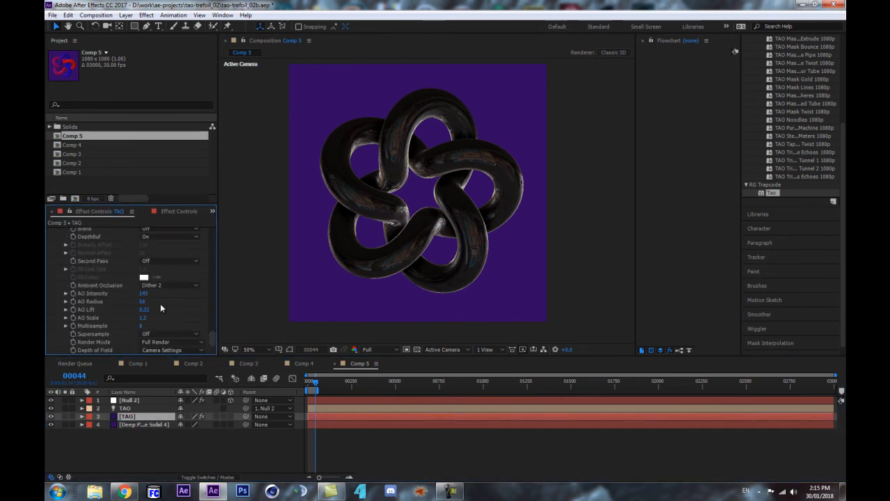
pyautogui.scroll(6, 145, 281)
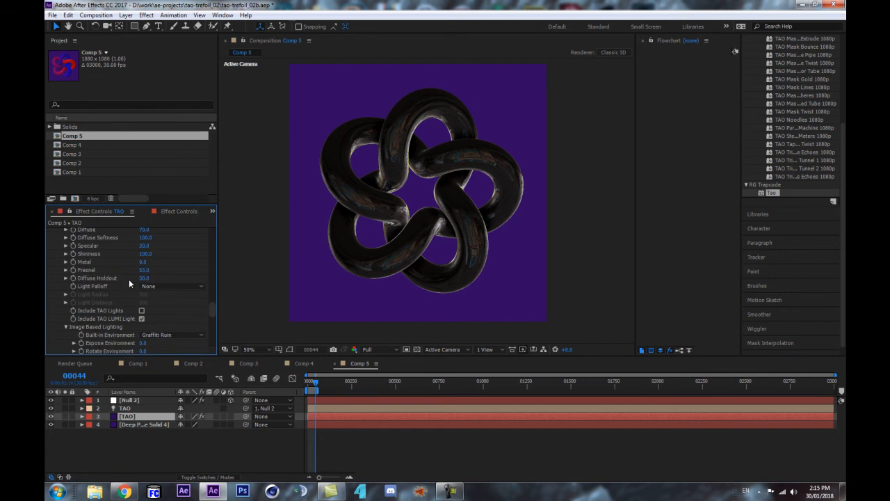
pyautogui.scroll(-3, 107, 299)
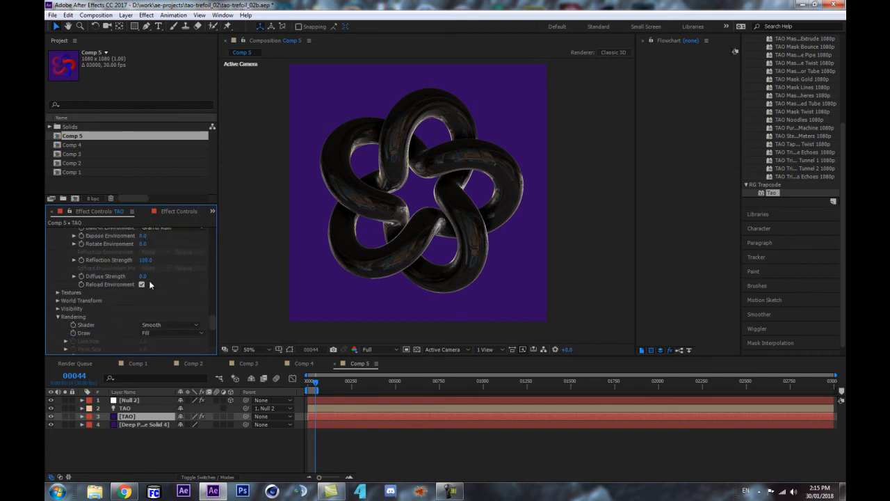
pyautogui.moveTo(143, 276); pyautogui.dragTo(241, 248)
pyautogui.moveTo(359, 240); pyautogui.dragTo(334, 234)
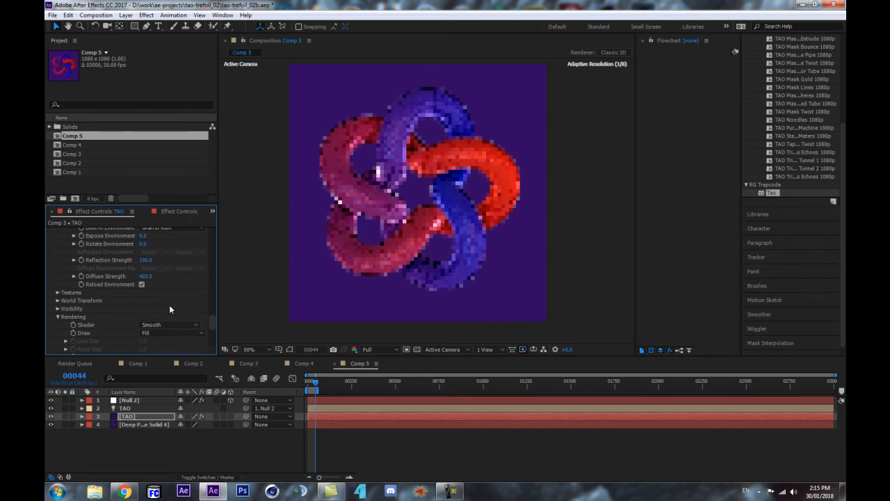
# Step: Set the Tao rendering Multisample to 16 and inspect the knot's edges up close
pyautogui.scroll(1, 148, 289)
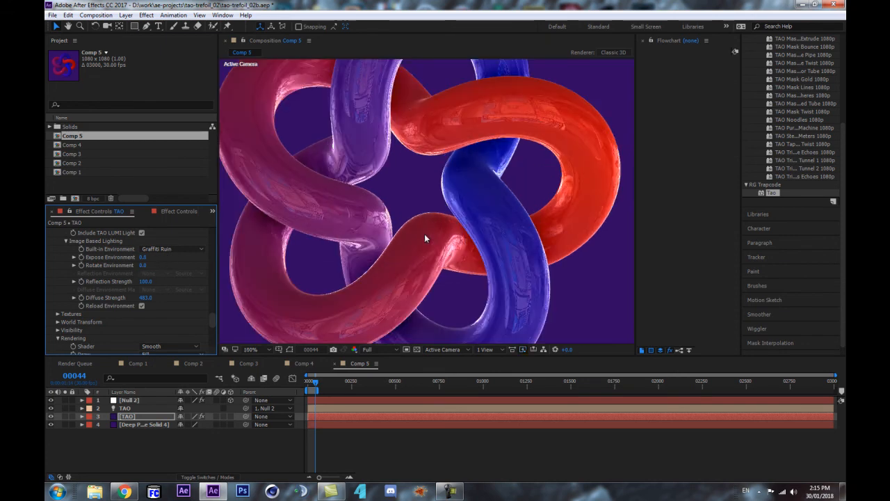
pyautogui.scroll(-5, 97, 316)
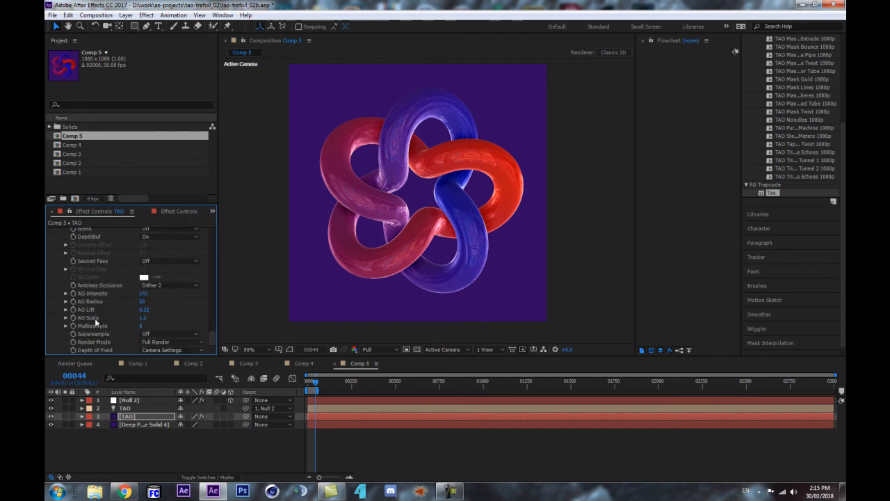
pyautogui.scroll(2, 434, 251)
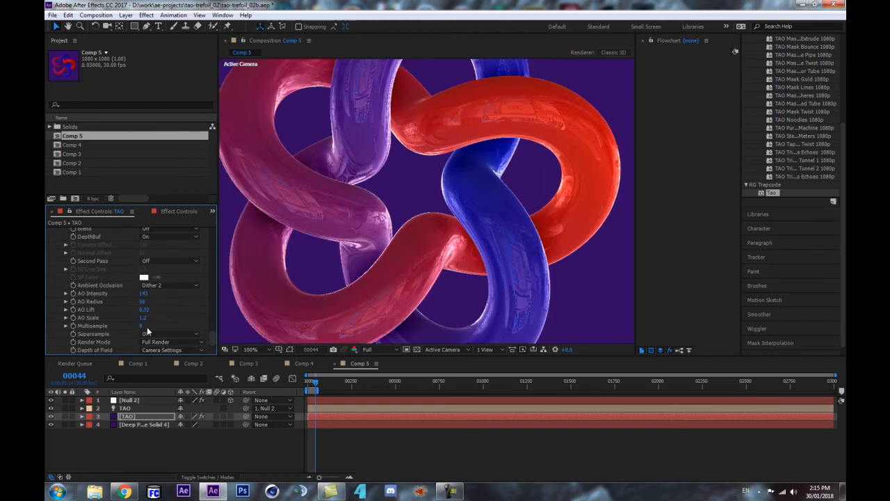
pyautogui.click(140, 325)
pyautogui.write('16')
pyautogui.press('Return')
pyautogui.scroll(-1, 465, 247)
pyautogui.scroll(1, 466, 251)
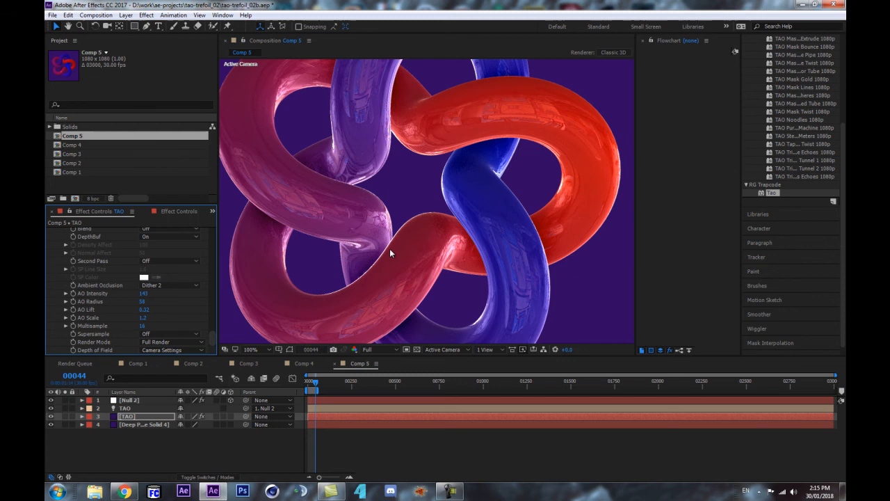
# Step: Choose a Supersample level for the Tao rendering and return to the Image Based Lighting settings
pyautogui.click(150, 335)
pyautogui.click(167, 374)
pyautogui.scroll(-1, 293, 280)
pyautogui.scroll(3, 134, 309)
pyautogui.scroll(3, 134, 307)
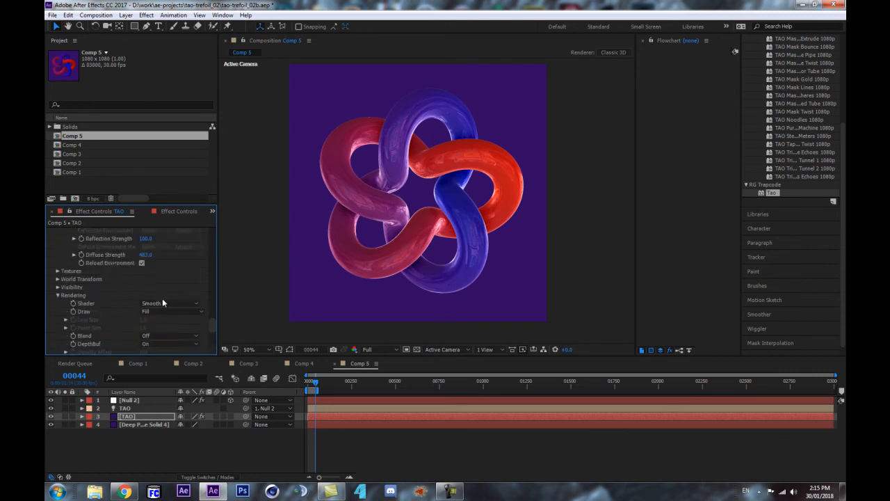
pyautogui.scroll(3, 98, 310)
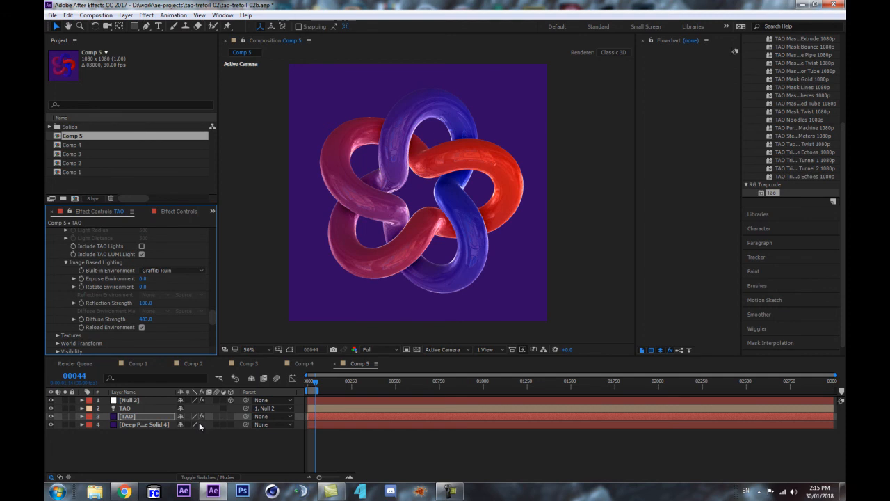
# Step: Add a point light with a pale warm color and 100% intensity
pyautogui.hotkey('ctrl', 'alt', 'shift', 'l')
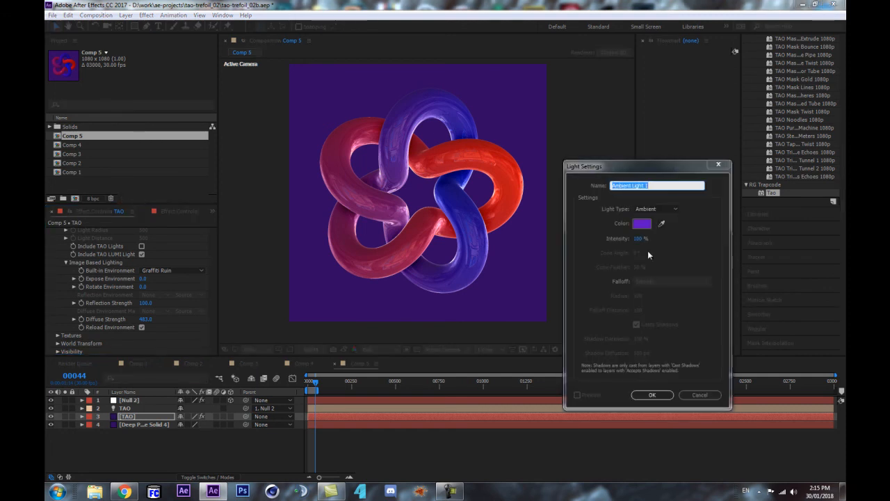
pyautogui.click(656, 208)
pyautogui.click(656, 241)
pyautogui.click(645, 228)
pyautogui.moveTo(461, 318); pyautogui.dragTo(445, 282)
pyautogui.click(583, 401)
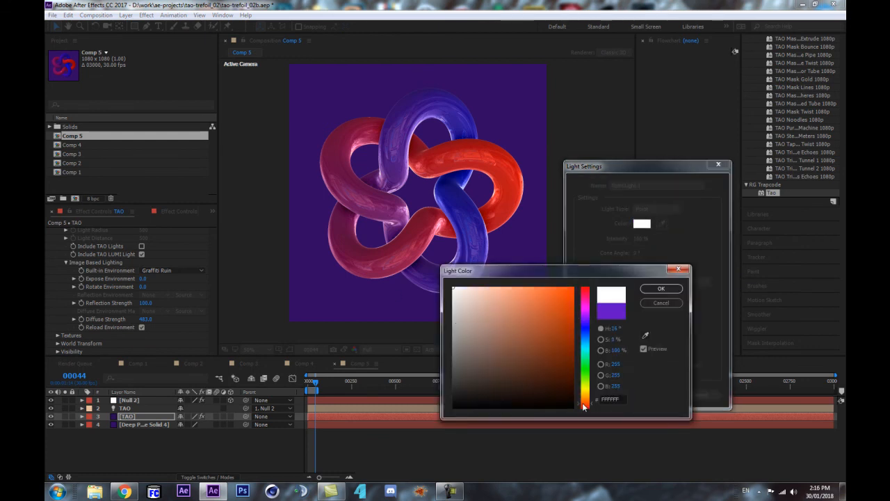
pyautogui.moveTo(586, 401); pyautogui.dragTo(587, 402)
pyautogui.moveTo(477, 294); pyautogui.dragTo(460, 284)
pyautogui.press('Return')
pyautogui.press('Return')
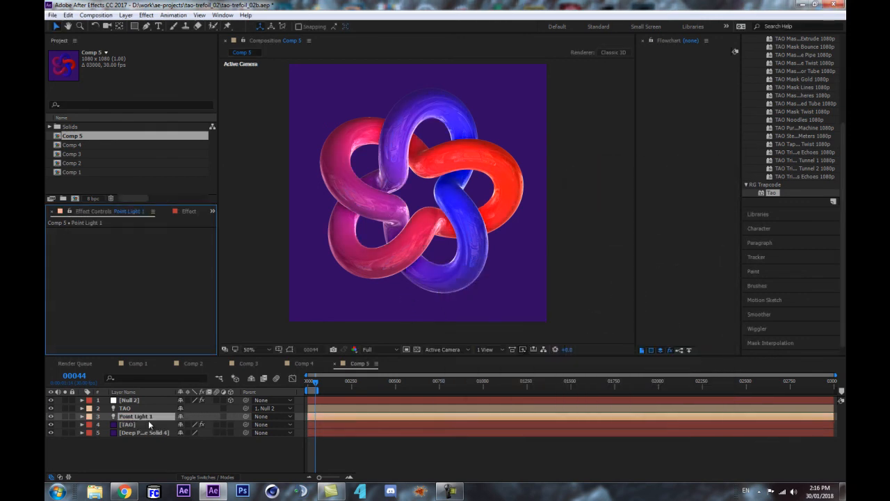
# Step: Rename the point light layer to TAO LUMI
pyautogui.press('Return')
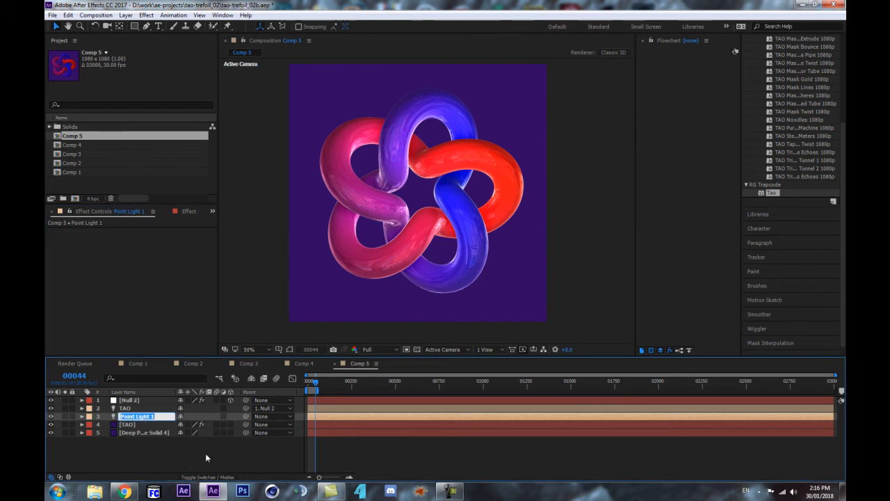
pyautogui.write('TAO LUMI')
pyautogui.press('Return')
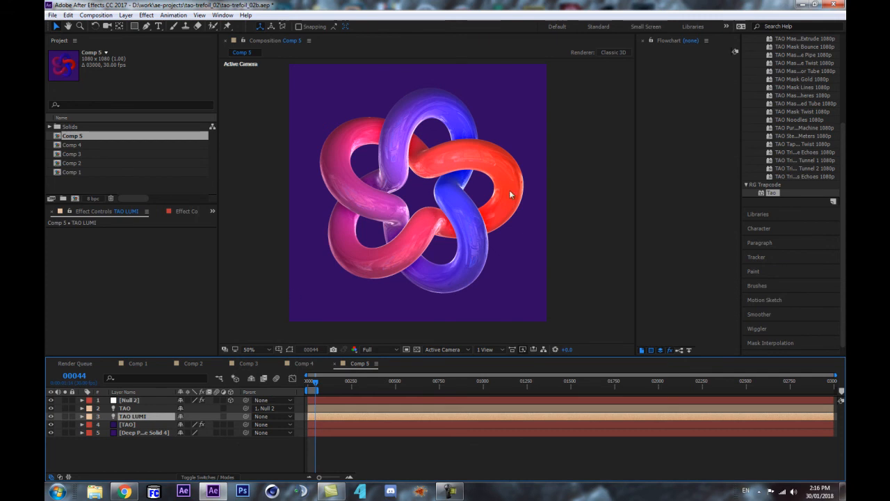
# Step: Set the TAO LUMI light's position to 649, 495, 0, near the center of the knot
pyautogui.press('p')
pyautogui.click(214, 425)
pyautogui.write('0.0,495.0,0')
pyautogui.press('Return')
pyautogui.moveTo(185, 425)
pyautogui.mouseDown()
pyautogui.moveTo(201, 426)
pyautogui.moveTo(186, 438)
pyautogui.mouseUp()
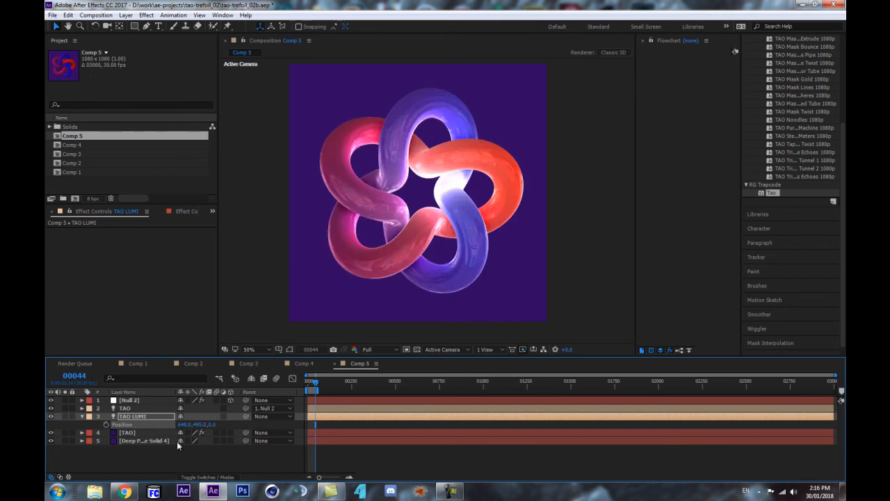
# Step: Set the TAO LUMI light's position to 540, 540, 0 at the center of the composition
pyautogui.click(185, 424)
pyautogui.write('540')
pyautogui.press('Return')
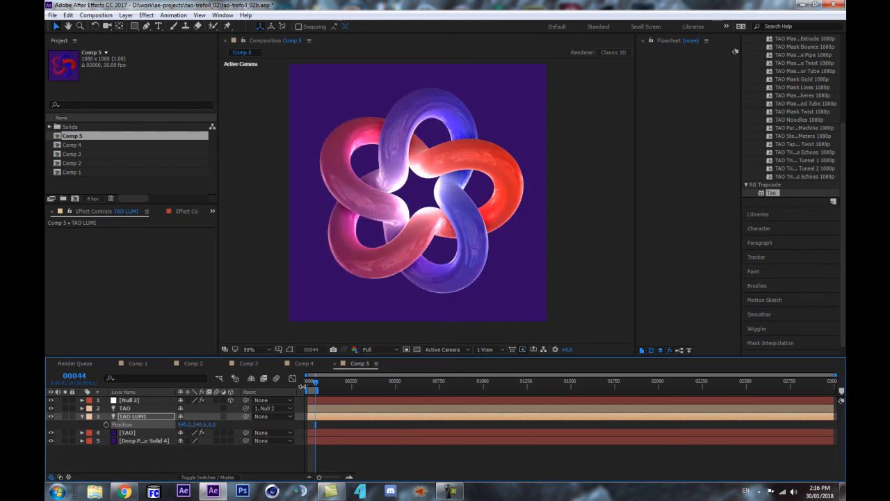
# Step: Show the layer controls and move the TAO LUMI light above and right of the knot to about 922, 268, 0
pyautogui.click(289, 349)
pyautogui.moveTo(434, 198); pyautogui.dragTo(549, 195)
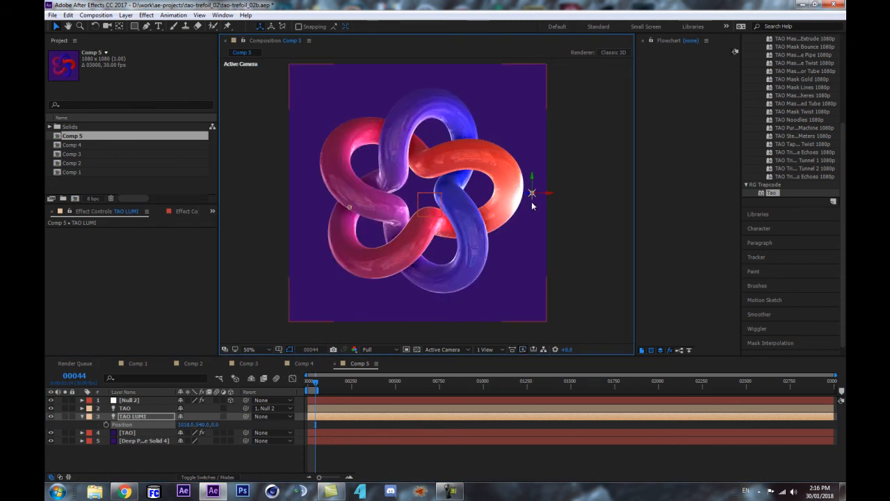
pyautogui.click(532, 205)
pyautogui.moveTo(532, 197); pyautogui.dragTo(510, 117)
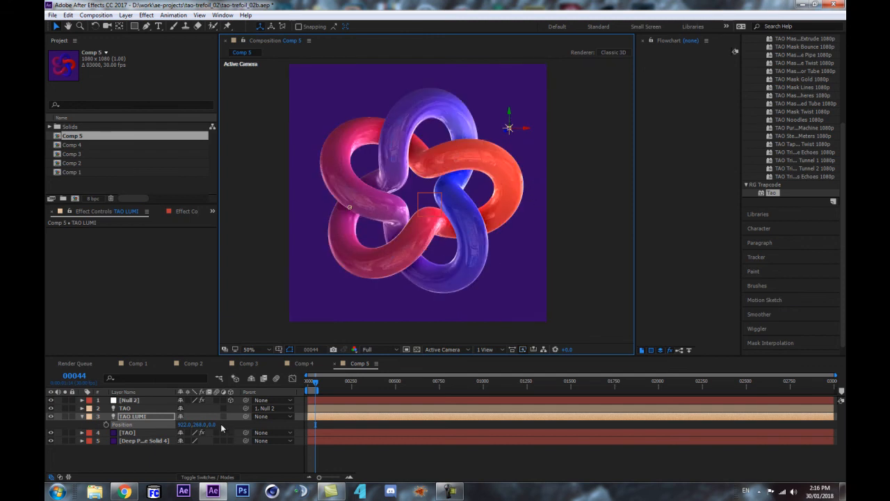
# Step: Set the TAO LUMI light's intensity to about 289% and its Z position to 173, moving it slightly behind the knot
pyautogui.press('a')
pyautogui.press('a')
pyautogui.moveTo(183, 432); pyautogui.dragTo(278, 417)
pyautogui.hotkey('shift', 'p')
pyautogui.moveTo(184, 424)
pyautogui.mouseDown()
pyautogui.moveTo(206, 418)
pyautogui.moveTo(160, 424)
pyautogui.moveTo(188, 424)
pyautogui.mouseUp()
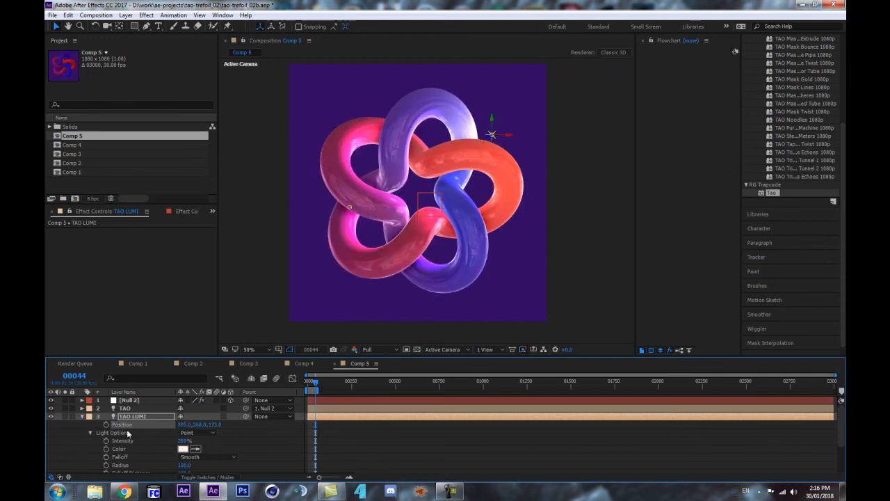
pyautogui.click(83, 418)
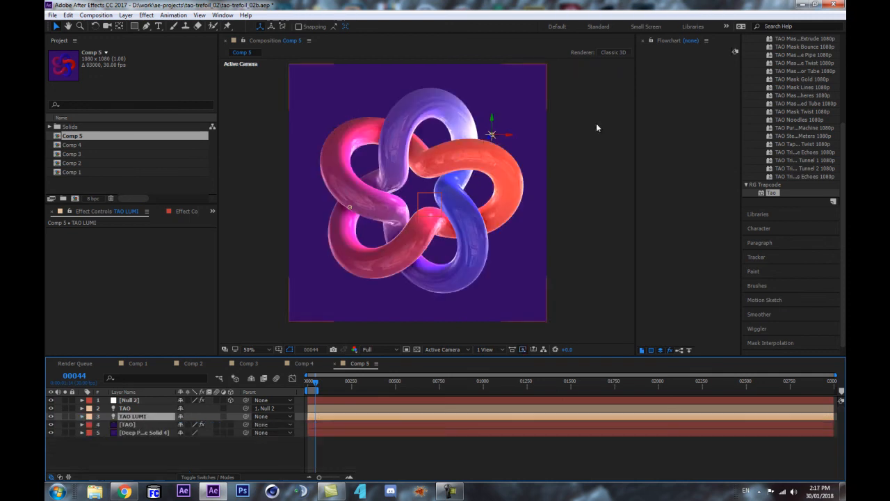
# Step: Duplicate the TAO LUMI light and place the copy at the lower left of the knot
pyautogui.hotkey('ctrl', 'd')
pyautogui.moveTo(491, 136); pyautogui.dragTo(304, 257)
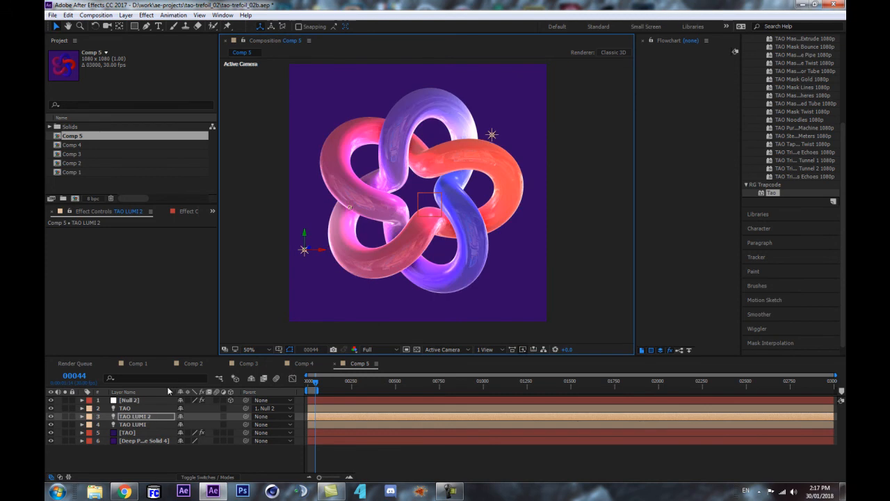
# Step: Change the TAO LUMI 2 light's color to pure white, FFFFFF, and its intensity to -123%
pyautogui.press('a')
pyautogui.press('a')
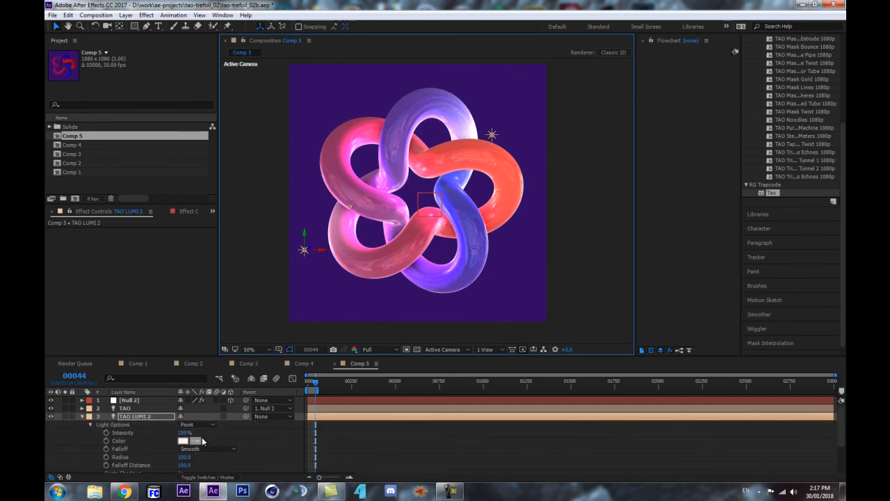
pyautogui.moveTo(184, 433); pyautogui.dragTo(147, 432)
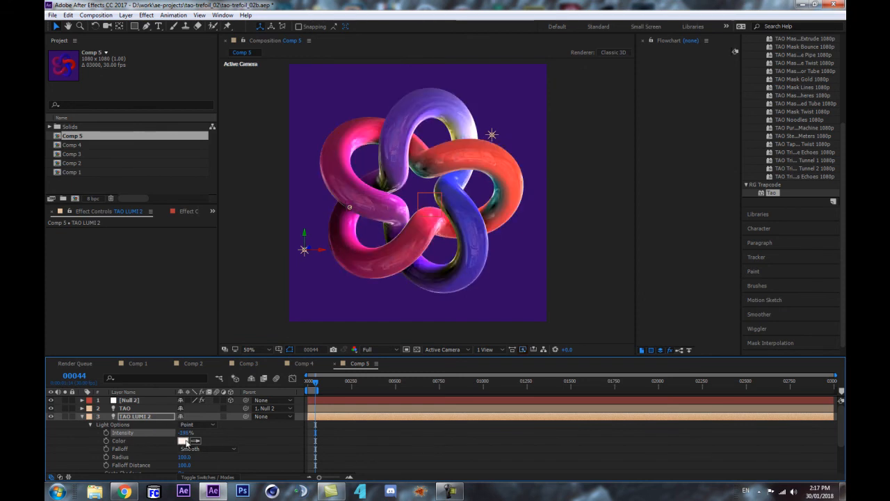
pyautogui.click(182, 442)
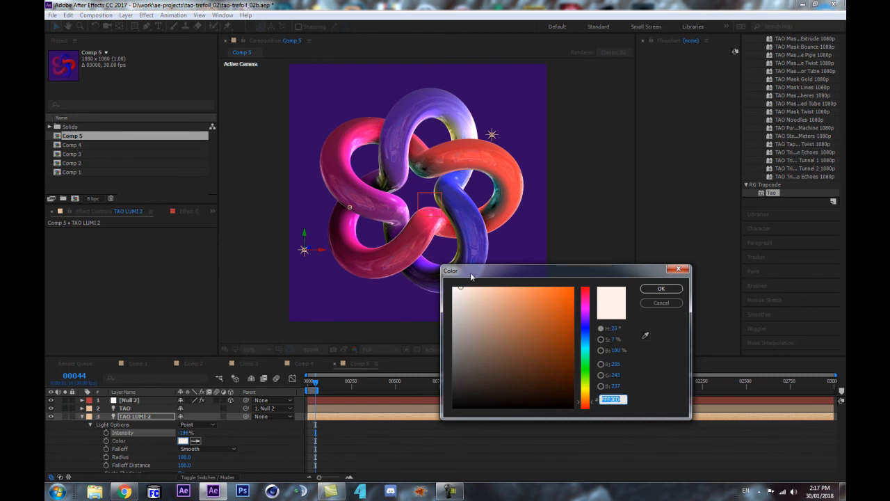
pyautogui.click(453, 287)
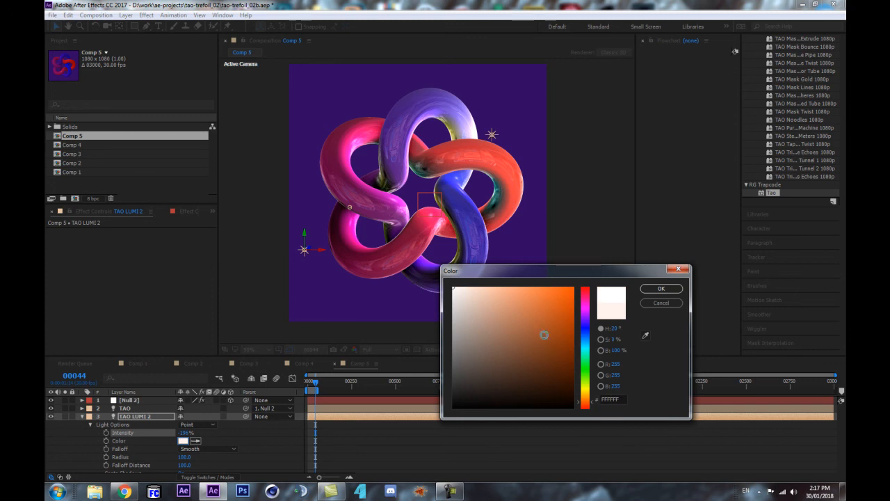
pyautogui.click(666, 288)
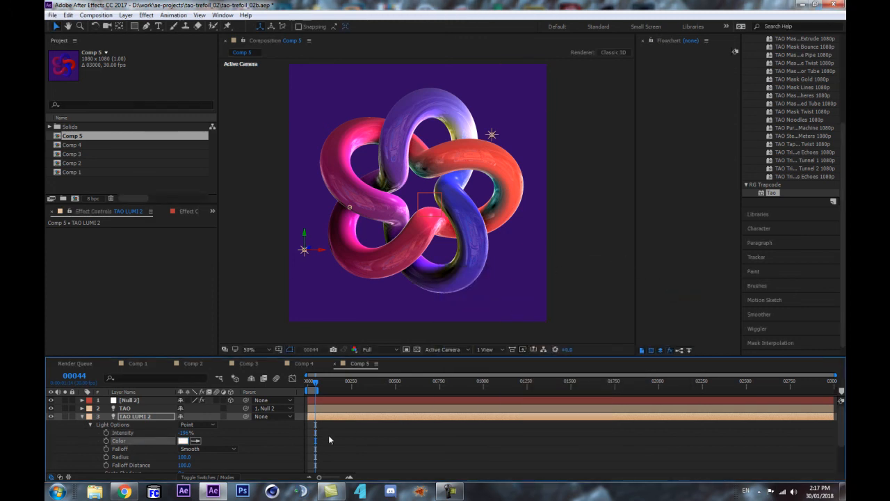
pyautogui.moveTo(185, 432); pyautogui.dragTo(194, 428)
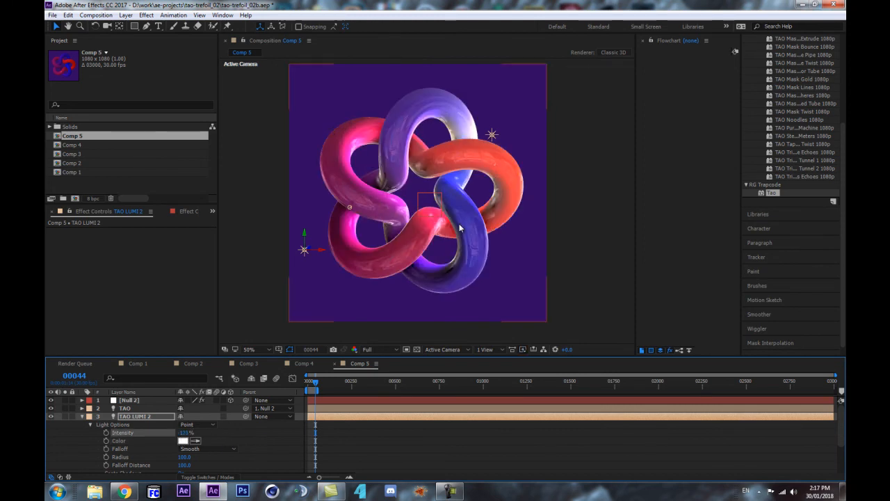
# Step: Move the TAO LUMI 2 light left of and in front of the knot to about -29, 800, -287, and hide the layer controls
pyautogui.moveTo(304, 250); pyautogui.dragTo(315, 283)
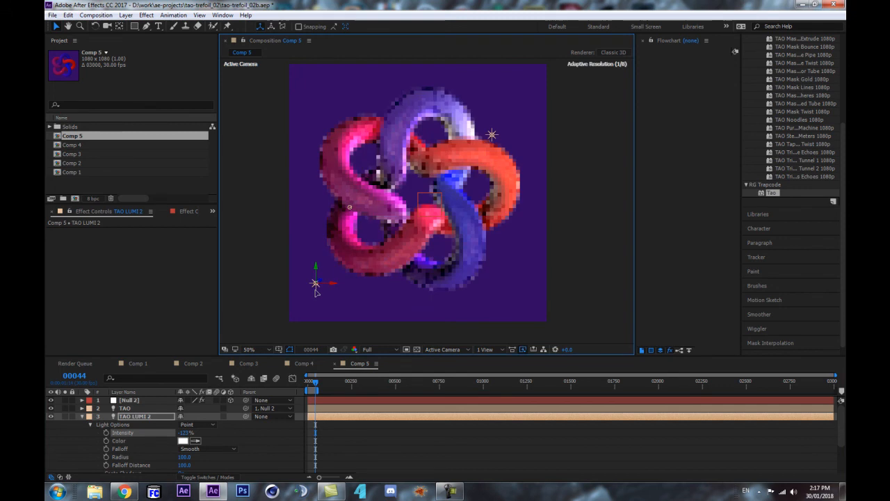
pyautogui.hotkey('shift', 'p')
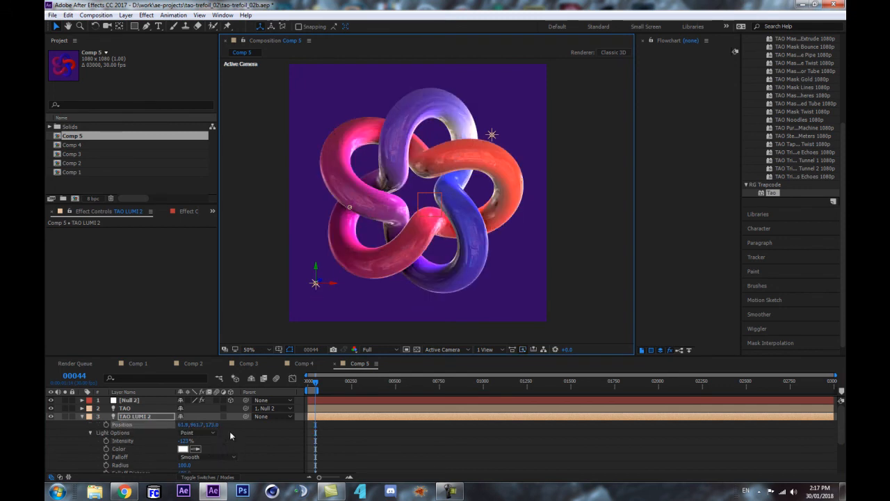
pyautogui.moveTo(207, 425); pyautogui.dragTo(186, 432)
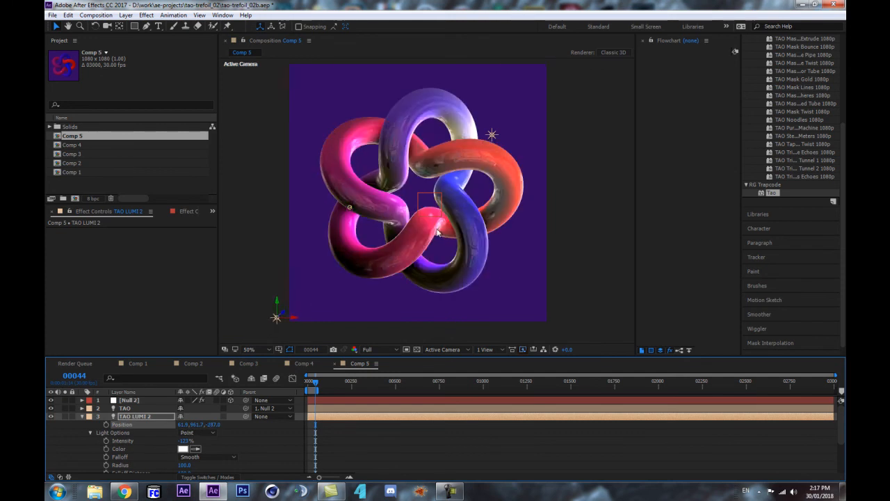
pyautogui.scroll(-1, 443, 211)
pyautogui.moveTo(351, 263); pyautogui.dragTo(337, 240)
pyautogui.scroll(1, 453, 247)
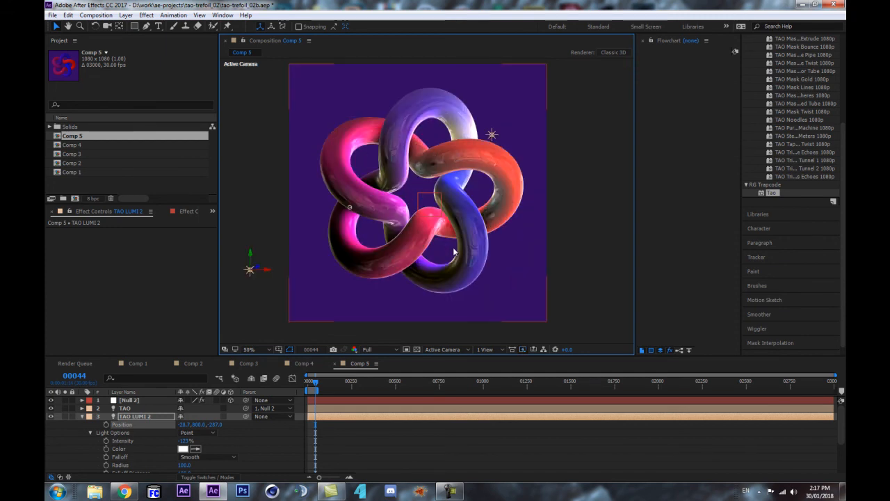
pyautogui.hotkey('ctrl', 'shift', 'h')
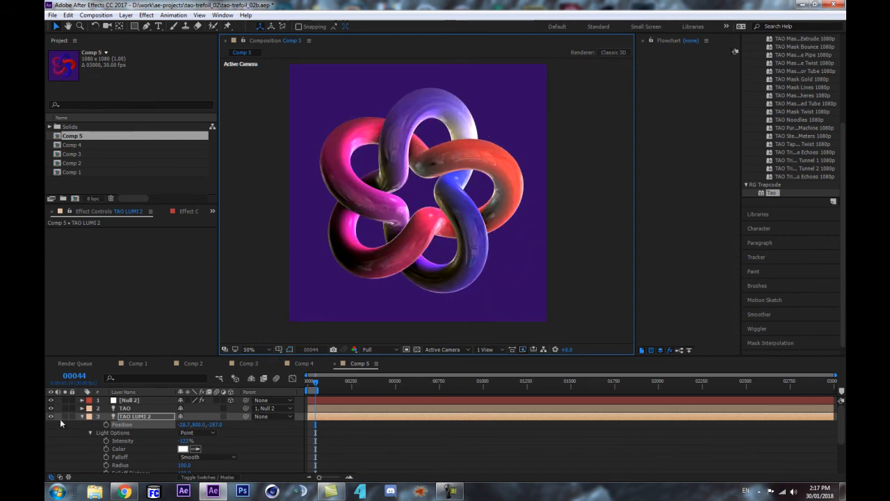
pyautogui.click(82, 416)
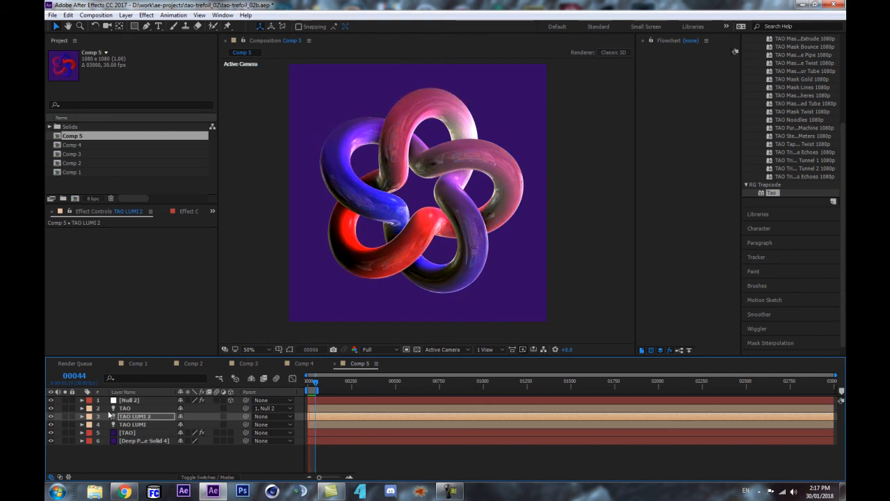
# Step: Sample the deep purple background as the fog color in the TAO layer's Visibility settings
pyautogui.click(127, 432)
pyautogui.scroll(-5, 98, 292)
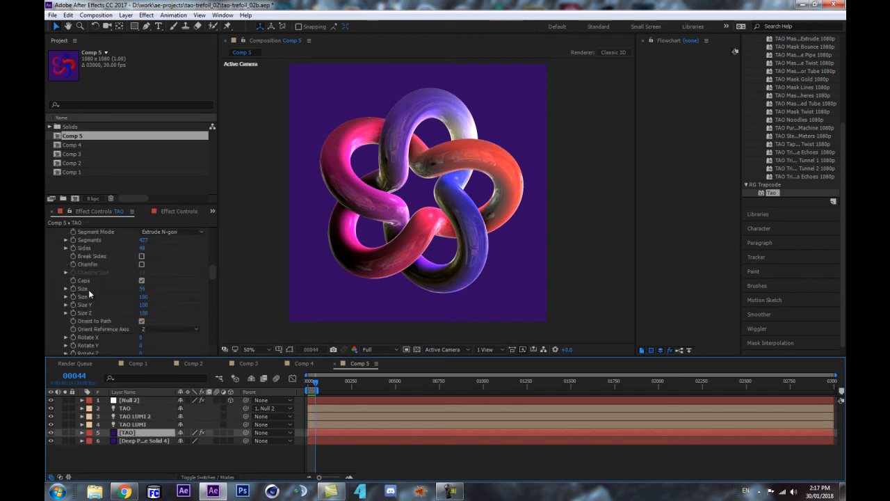
pyautogui.scroll(-10, 95, 280)
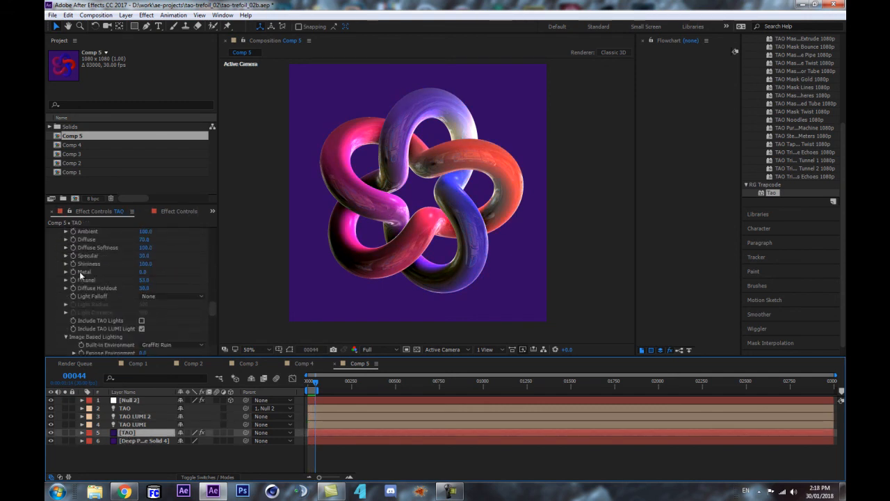
pyautogui.scroll(5, 63, 278)
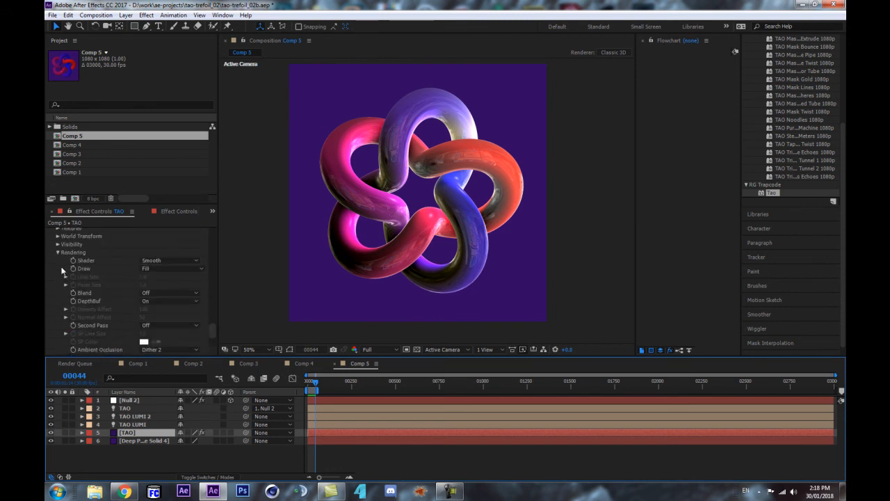
pyautogui.click(59, 247)
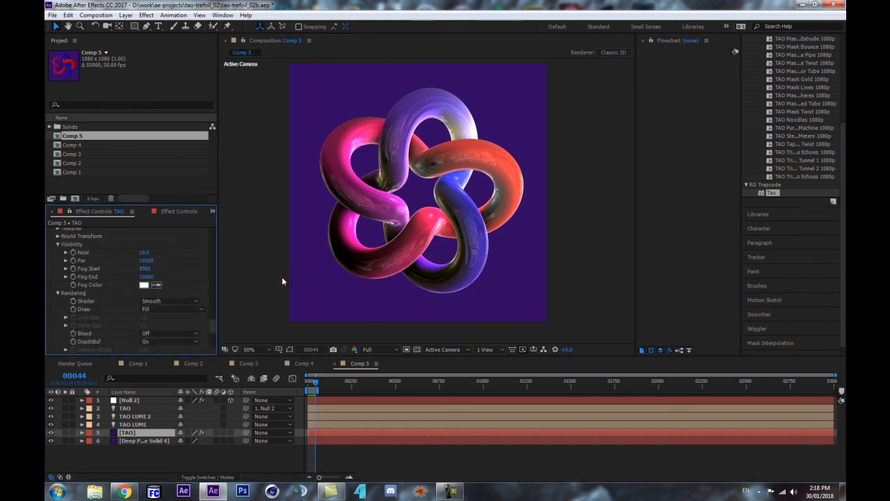
pyautogui.click(157, 285)
pyautogui.click(165, 441)
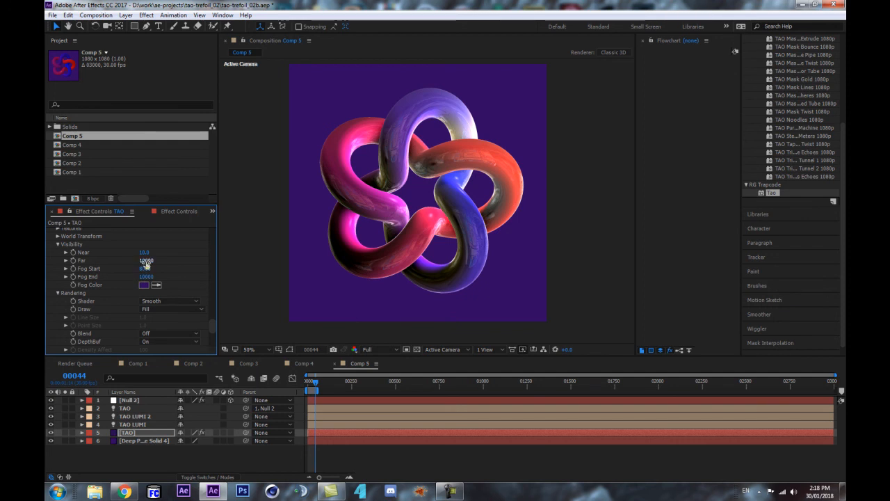
# Step: Reduce the Tao effect's Far visibility distance to 1810
pyautogui.moveTo(146, 263); pyautogui.dragTo(80, 267)
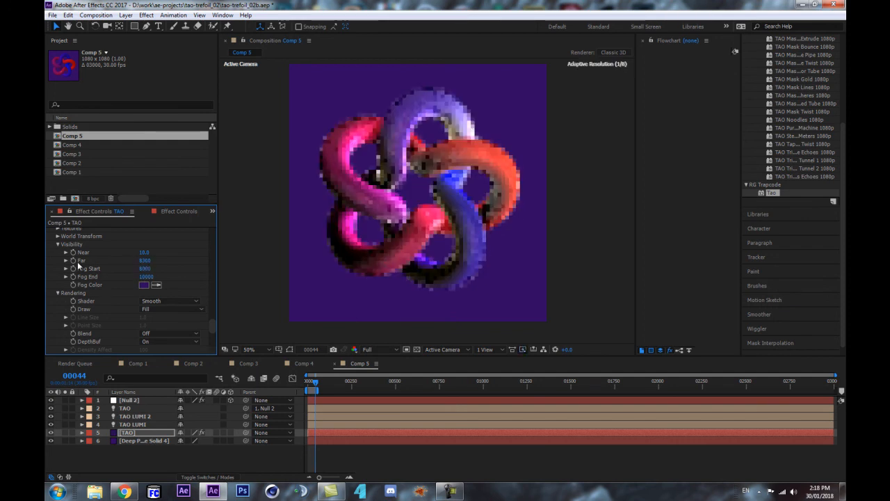
pyautogui.moveTo(145, 262); pyautogui.dragTo(79, 275)
pyautogui.moveTo(140, 260)
pyautogui.mouseDown()
pyautogui.moveTo(113, 261)
pyautogui.moveTo(133, 263)
pyautogui.mouseUp()
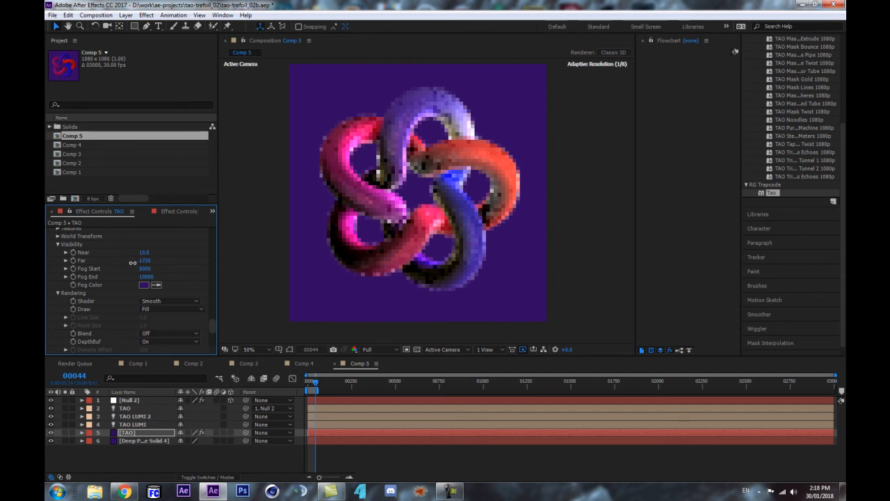
pyautogui.moveTo(137, 262); pyautogui.dragTo(136, 262)
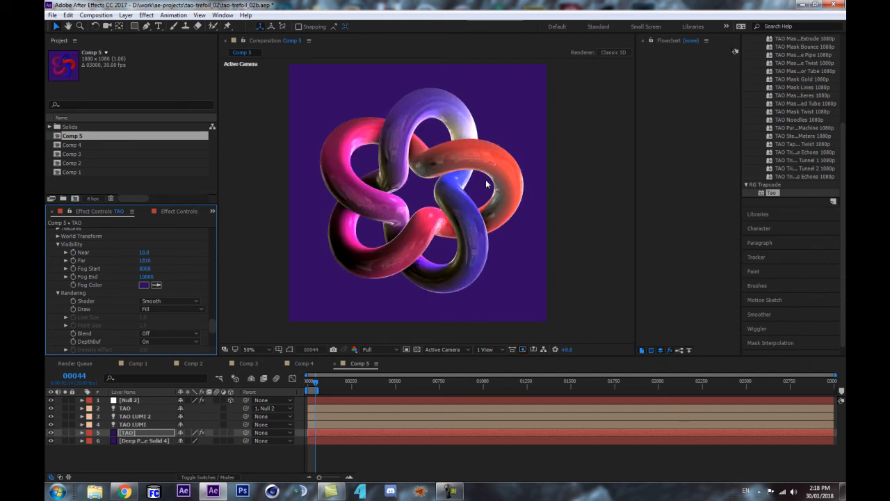
# Step: Copy the Far distance into Fog End so it is 1810, and lower Fog Start to 1280
pyautogui.click(144, 261)
pyautogui.hotkey('ctrl', 'c')
pyautogui.click(145, 261)
pyautogui.click(145, 277)
pyautogui.hotkey('ctrl', 'v')
pyautogui.click(188, 267)
pyautogui.moveTo(153, 266); pyautogui.dragTo(94, 268)
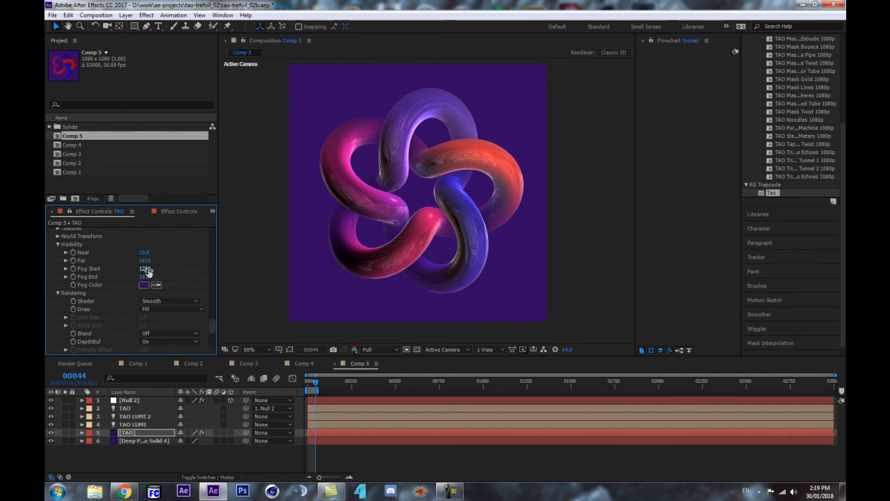
# Step: Undo the last fog distance changes to compare the knot without fog
pyautogui.hotkey('ctrl', 'z')
pyautogui.hotkey('ctrl', 'z')
pyautogui.hotkey('ctrl', 'z')
pyautogui.hotkey('ctrl', 'z')
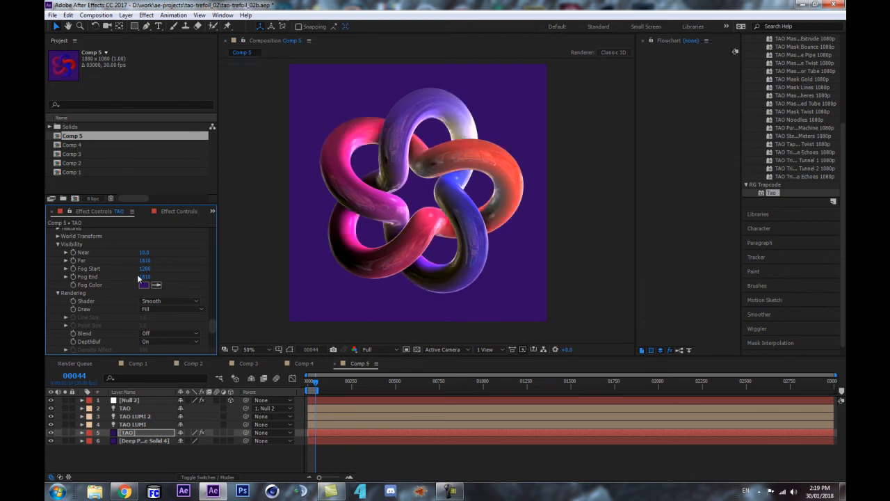
# Step: Fine-tune the fog depth on the knot with Fog Start at 1250 and Fog End at 1980
pyautogui.moveTo(146, 277)
pyautogui.mouseDown()
pyautogui.moveTo(181, 274)
pyautogui.moveTo(133, 275)
pyautogui.mouseUp()
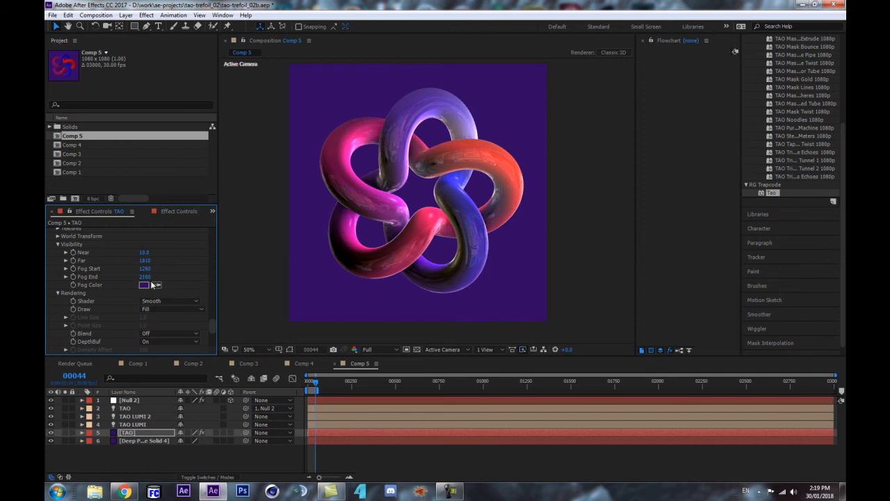
pyautogui.moveTo(145, 270); pyautogui.dragTo(154, 270)
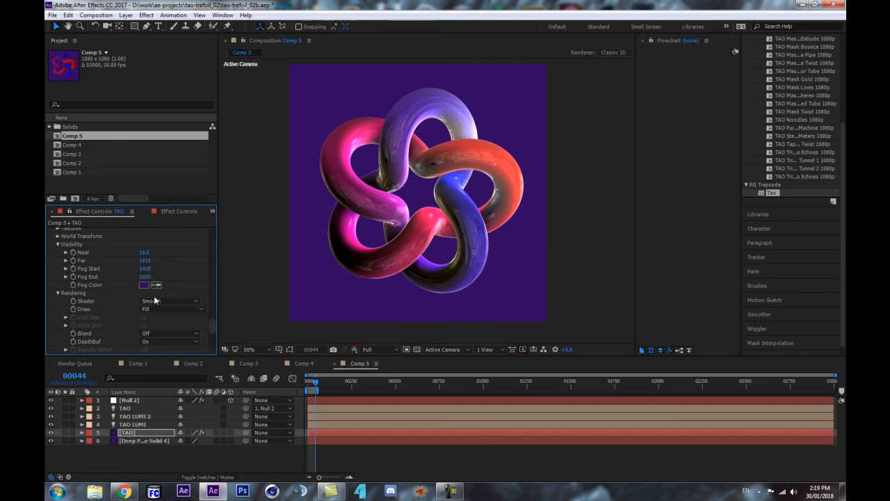
pyautogui.moveTo(144, 276); pyautogui.dragTo(139, 276)
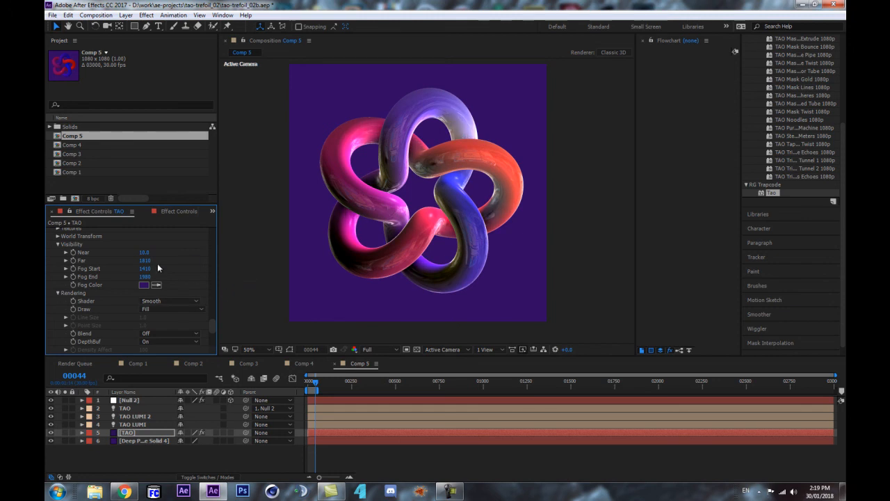
pyautogui.moveTo(143, 268); pyautogui.dragTo(139, 274)
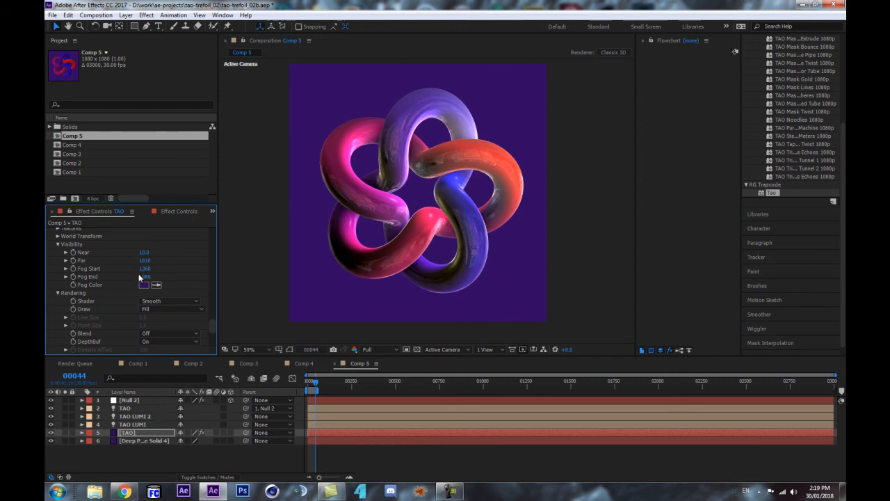
pyautogui.moveTo(142, 269); pyautogui.dragTo(141, 273)
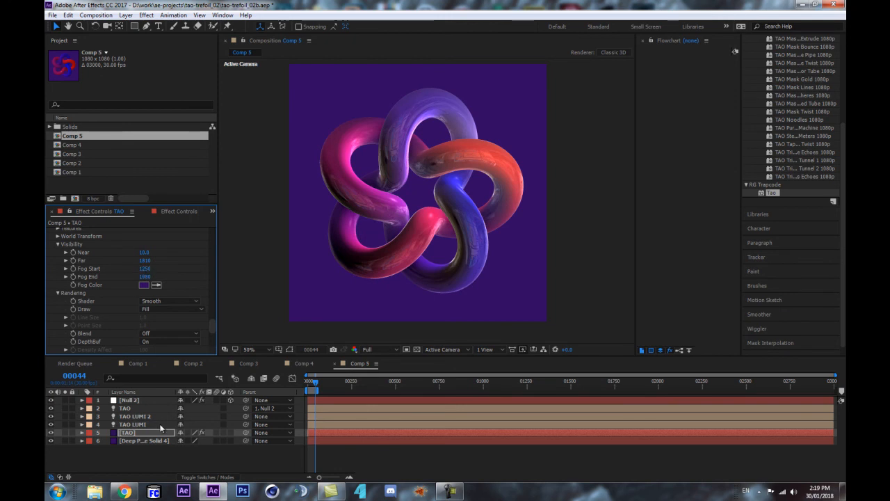
# Step: Add an adjustment layer above Null 2 at the top of Comp 5's layer stack
pyautogui.click(126, 391)
pyautogui.click(138, 401)
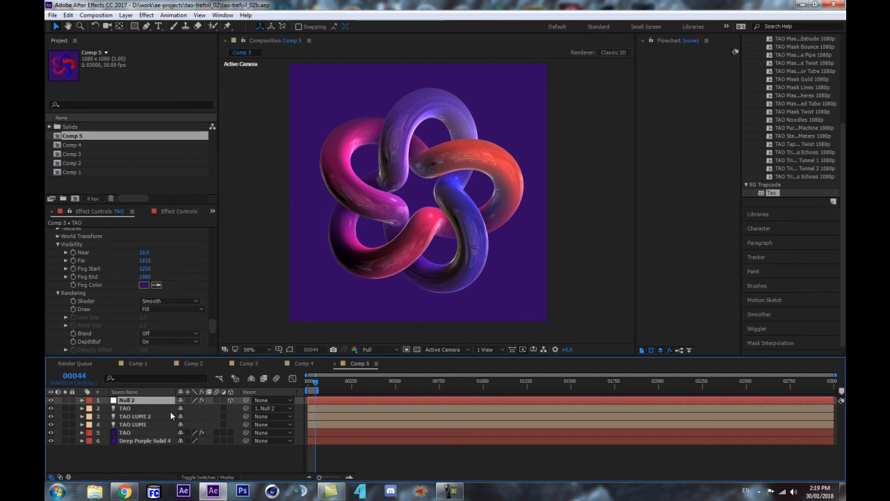
pyautogui.hotkey('ctrl', 'alt', 'y')
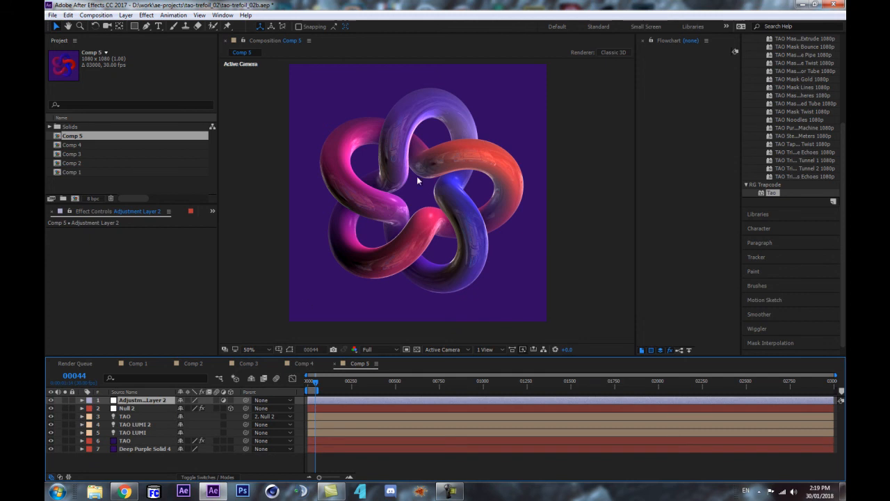
# Step: Find the Levels effect and apply it to Adjustment Layer 2
pyautogui.scroll(4, 797, 101)
pyautogui.doubleClick(802, 81)
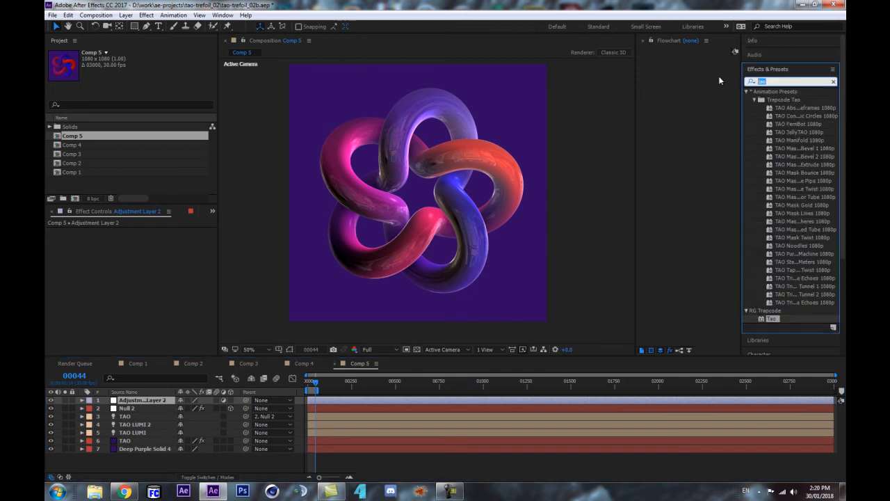
pyautogui.write('levels')
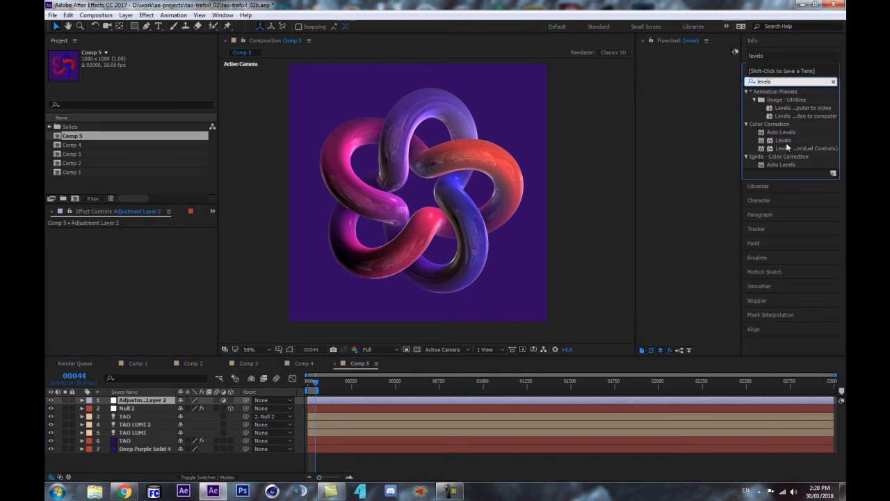
pyautogui.moveTo(785, 144); pyautogui.dragTo(139, 402)
# Step: In Levels, raise the Red channel's input black slightly, brighten its midtones with the gamma, and compare against the unadjusted image
pyautogui.click(172, 240)
pyautogui.click(150, 260)
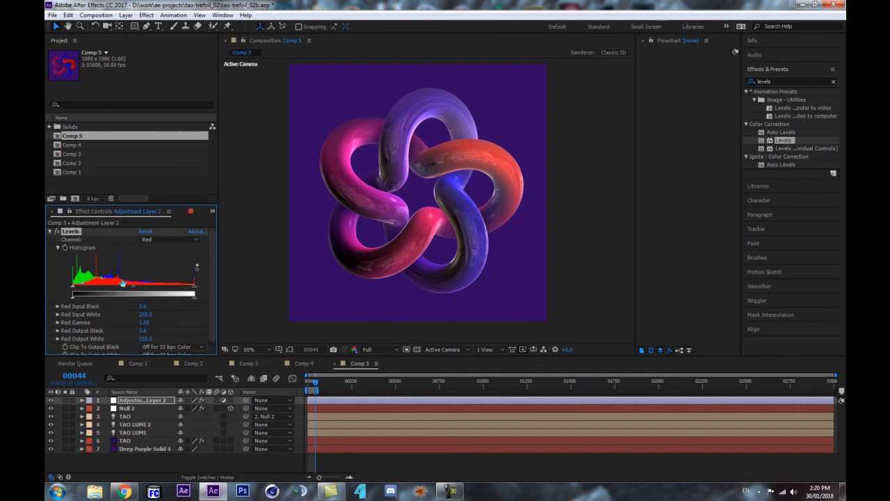
pyautogui.moveTo(73, 288); pyautogui.dragTo(82, 291)
pyautogui.moveTo(82, 288); pyautogui.dragTo(82, 288)
pyautogui.click(58, 231)
pyautogui.moveTo(139, 286); pyautogui.dragTo(130, 289)
# Step: Set the Green channel's input white to 175 and gamma to 0.76 in Levels, comparing with the effect off and on
pyautogui.click(170, 239)
pyautogui.click(171, 271)
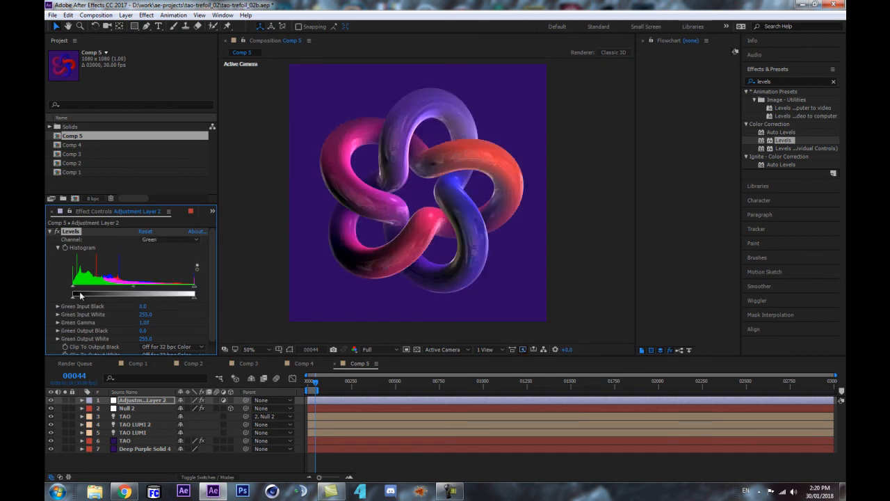
pyautogui.moveTo(194, 286); pyautogui.dragTo(122, 290)
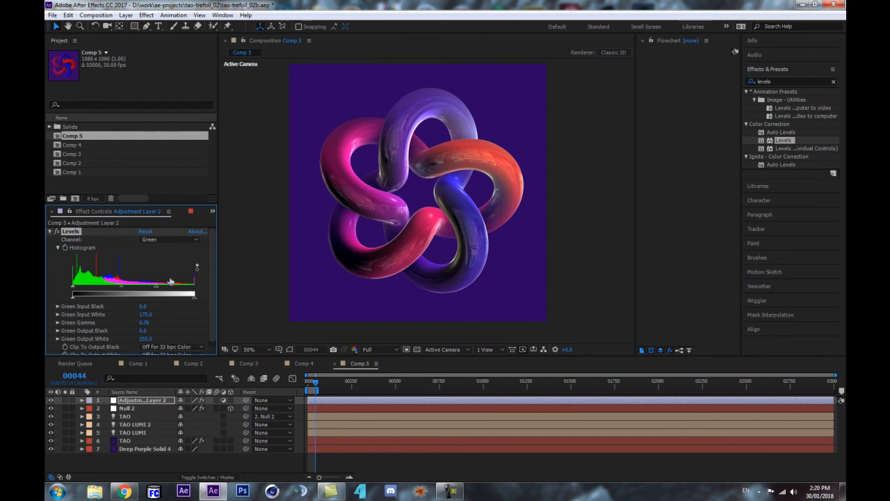
pyautogui.click(61, 237)
pyautogui.click(57, 233)
pyautogui.click(57, 233)
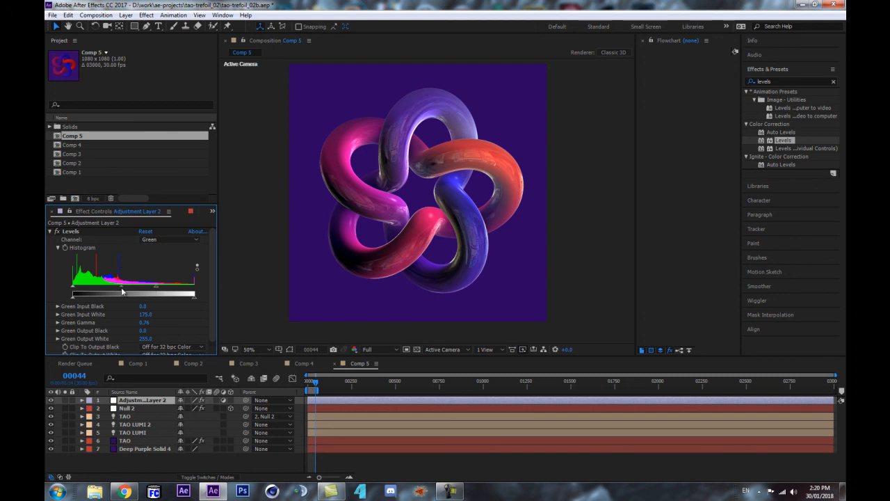
# Step: Set the Blue channel's input white to 212 and gamma to 1.22, and collapse the Levels effect
pyautogui.click(186, 240)
pyautogui.click(154, 281)
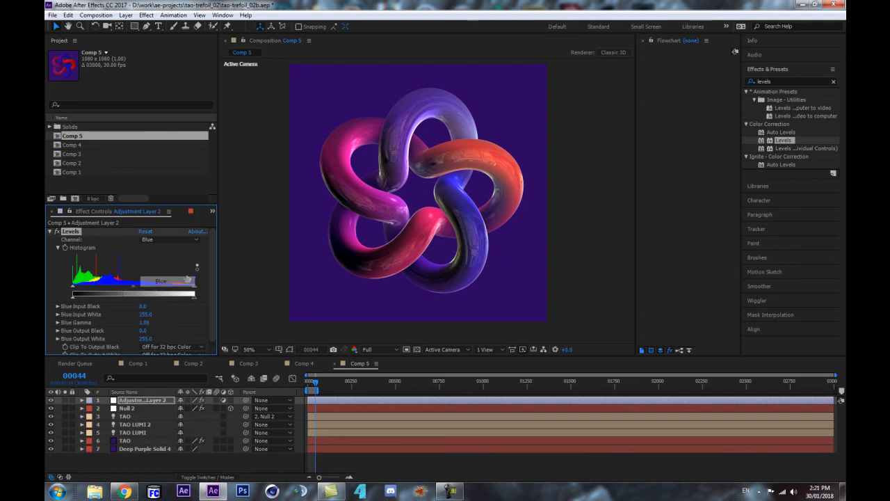
pyautogui.moveTo(194, 287); pyautogui.dragTo(115, 294)
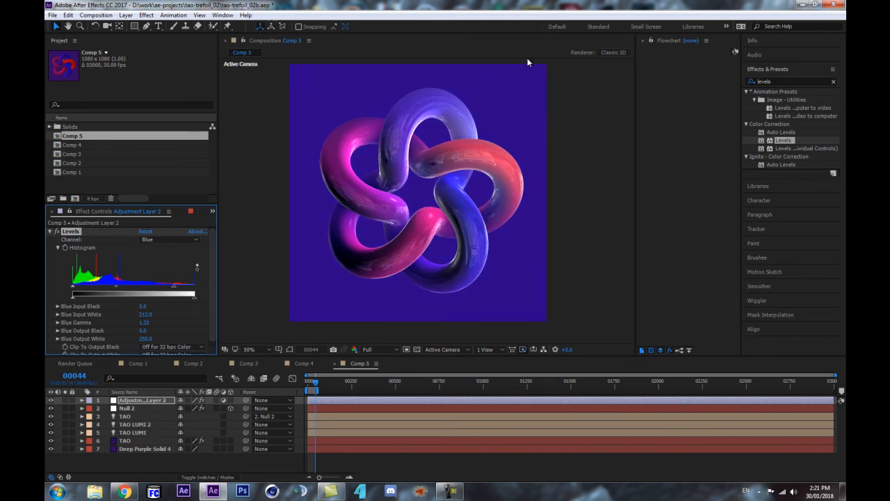
pyautogui.click(53, 232)
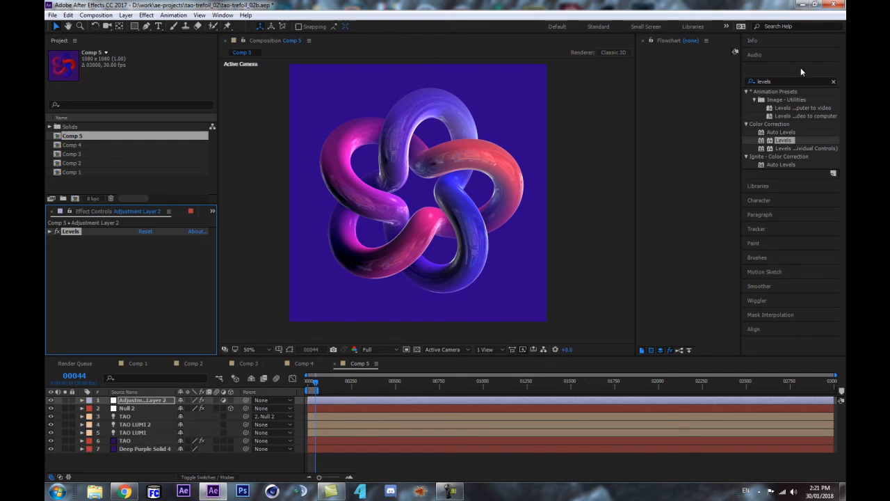
# Step: Find the Curves effect and add it below Levels on Adjustment Layer 2
pyautogui.hotkey('ctrl', '5')
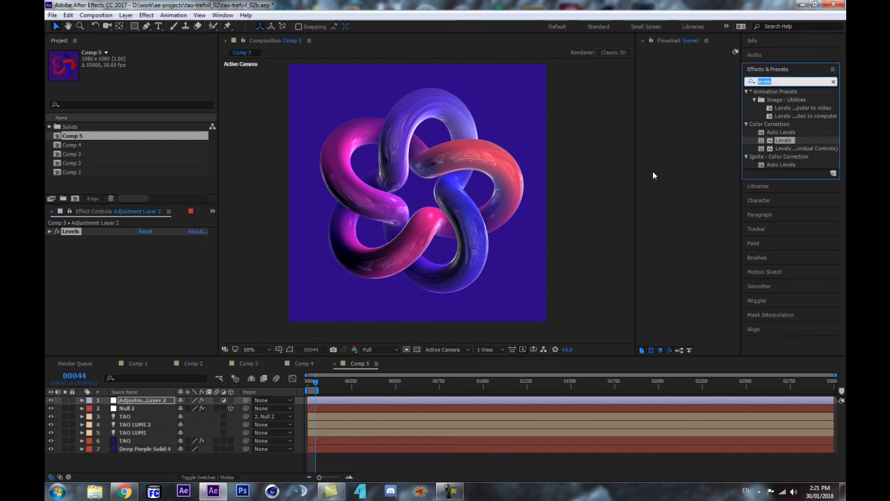
pyautogui.write('curve')
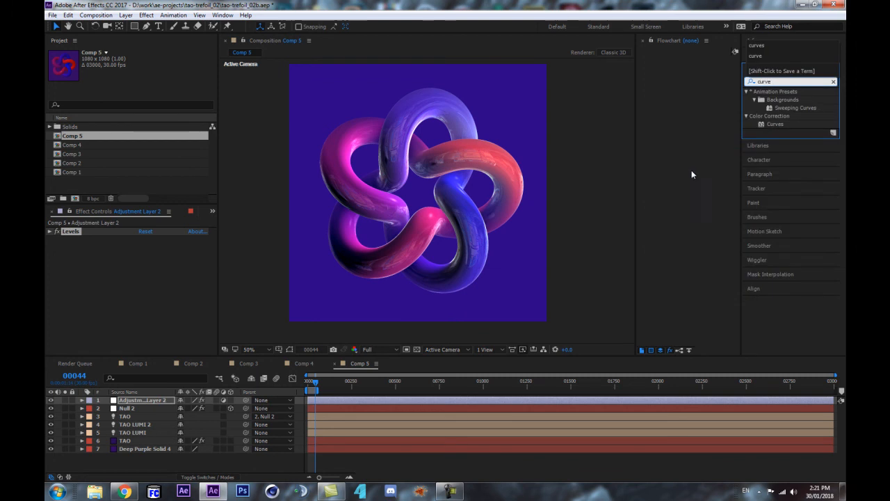
pyautogui.moveTo(779, 125); pyautogui.dragTo(142, 250)
# Step: Shape the RGB curve to lift the shadows and pull the highlights down slightly for a softer contrast
pyautogui.scroll(-3, 138, 289)
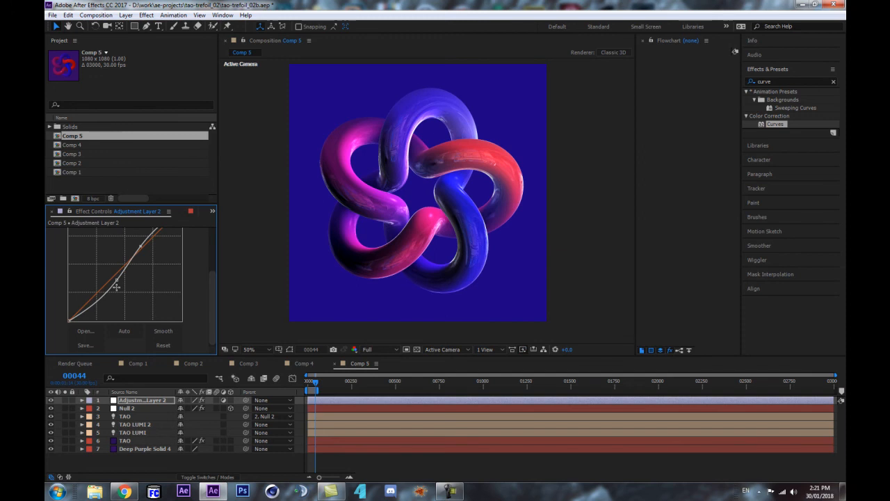
pyautogui.moveTo(118, 278); pyautogui.dragTo(83, 300)
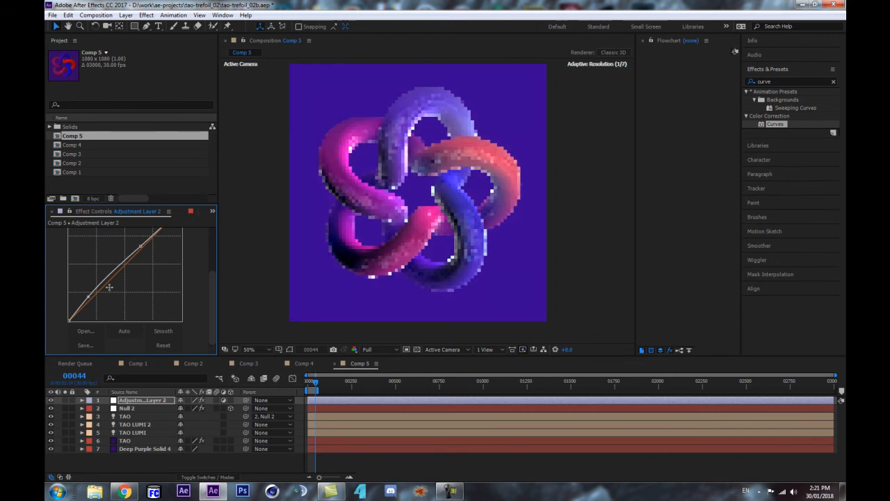
pyautogui.scroll(2, 135, 297)
pyautogui.moveTo(140, 288); pyautogui.dragTo(147, 294)
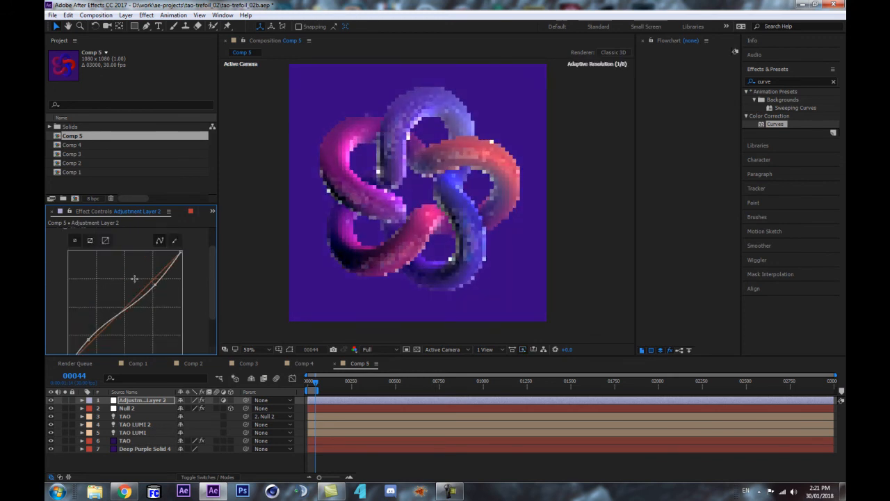
pyautogui.scroll(2, 75, 242)
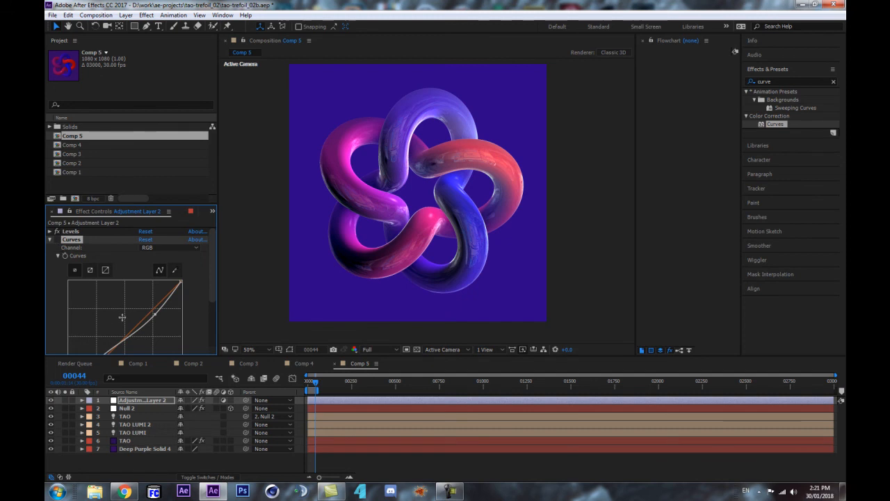
pyautogui.scroll(-3, 121, 317)
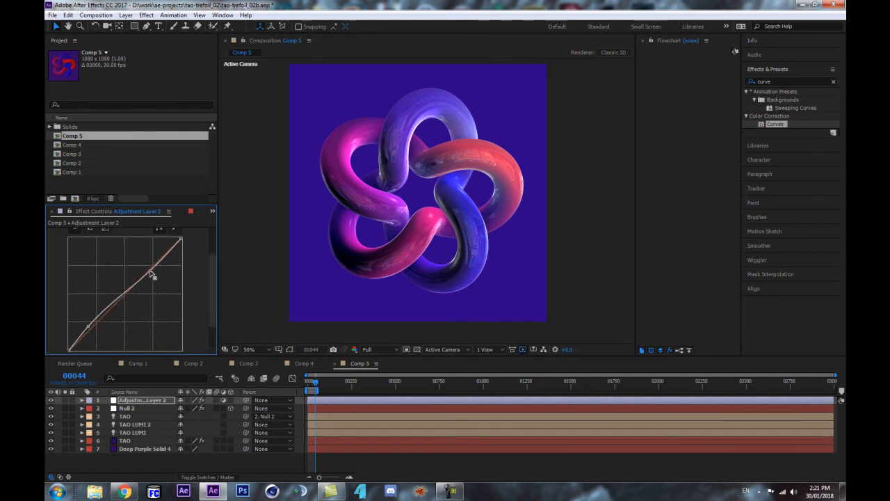
# Step: Preview the Comp 5 loop from frame 0, checking the graded knot's colors and reflections at 50% and 100% magnification
pyautogui.click(131, 449)
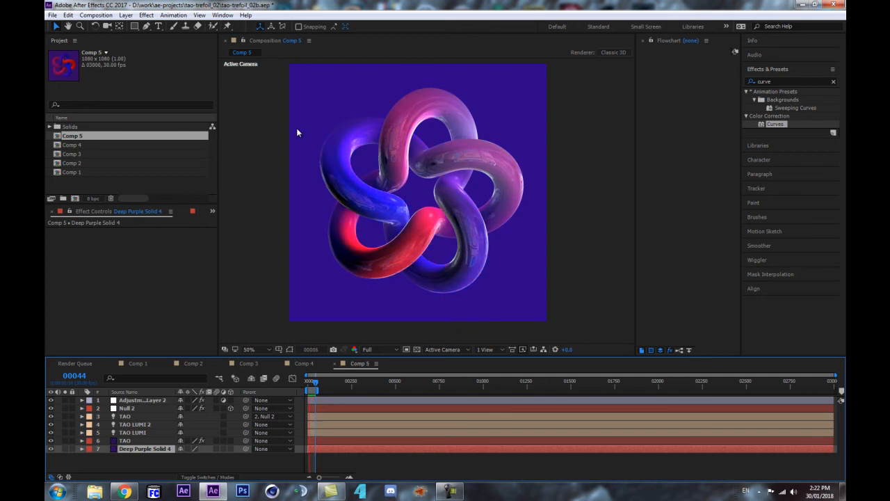
pyautogui.click(307, 383)
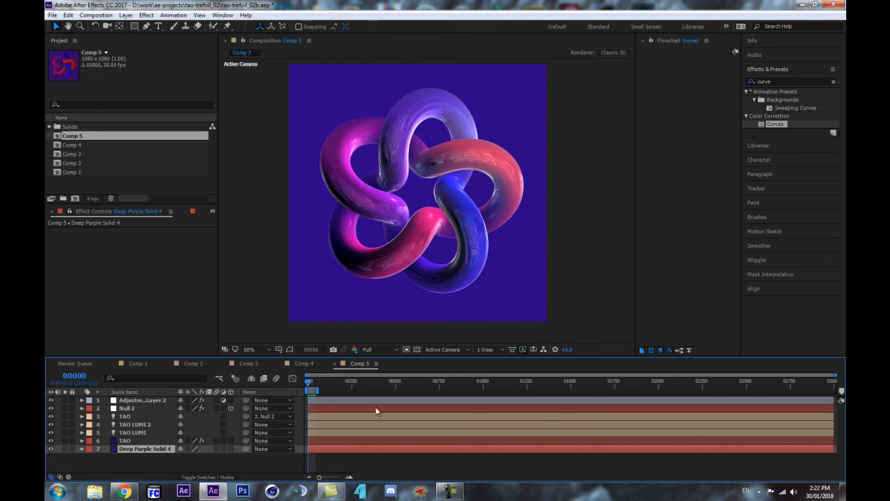
pyautogui.press('space')
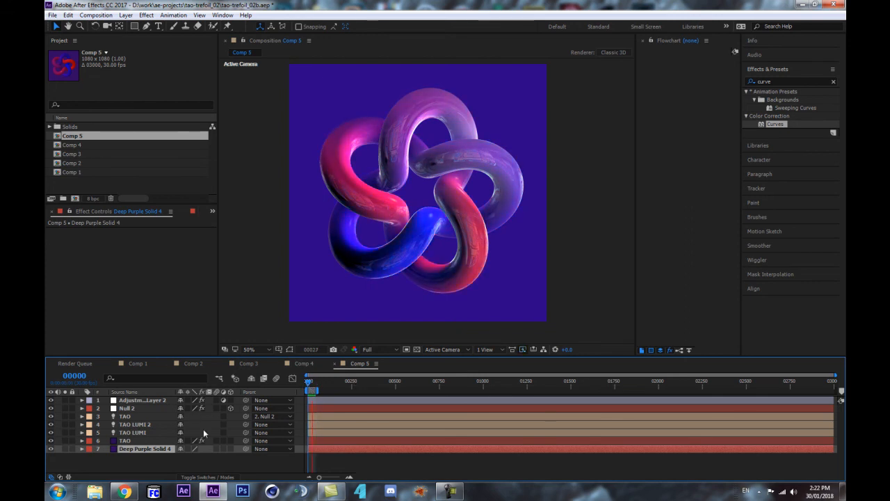
pyautogui.press('space')
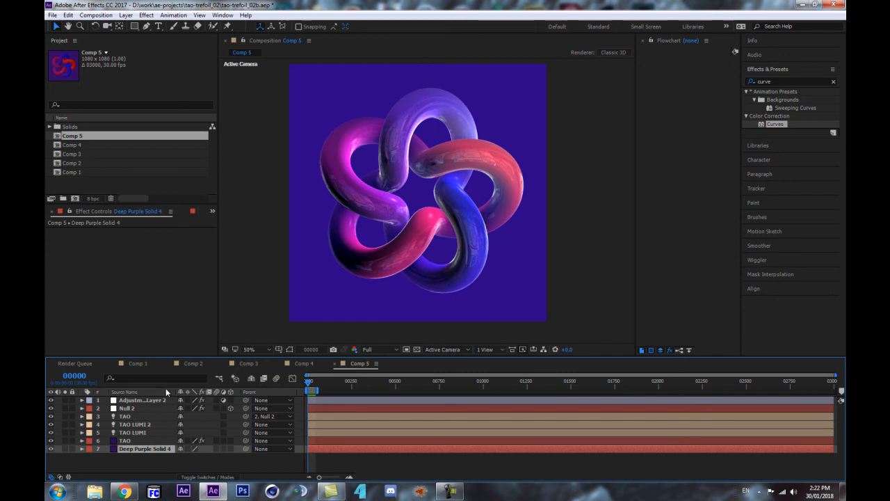
pyautogui.scroll(1, 444, 154)
pyautogui.press('space')
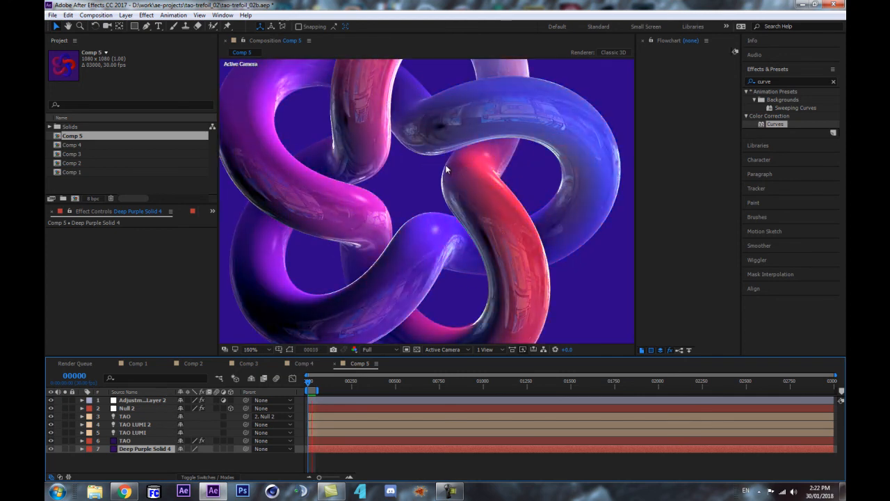
pyautogui.press('space')
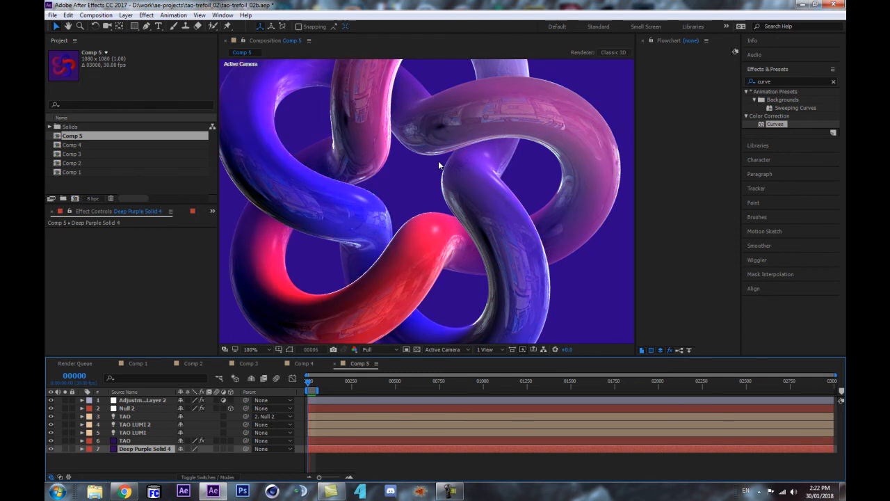
pyautogui.scroll(-1, 425, 174)
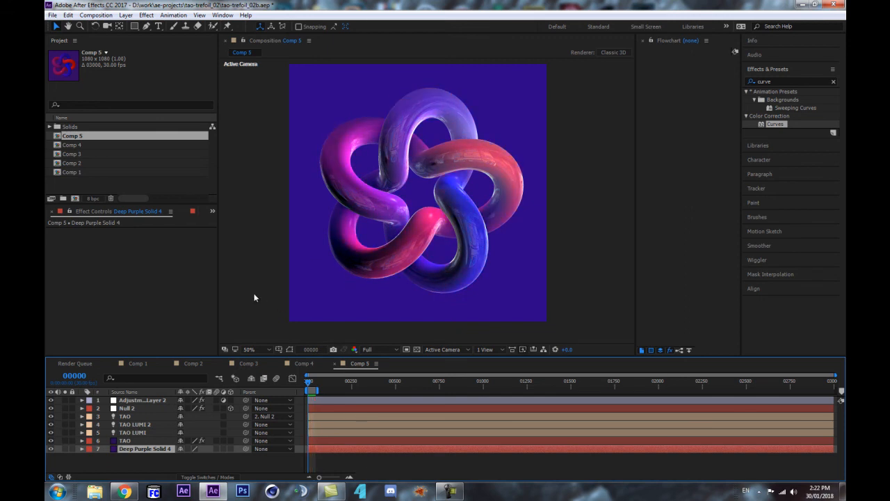
pyautogui.moveTo(312, 384); pyautogui.dragTo(308, 384)
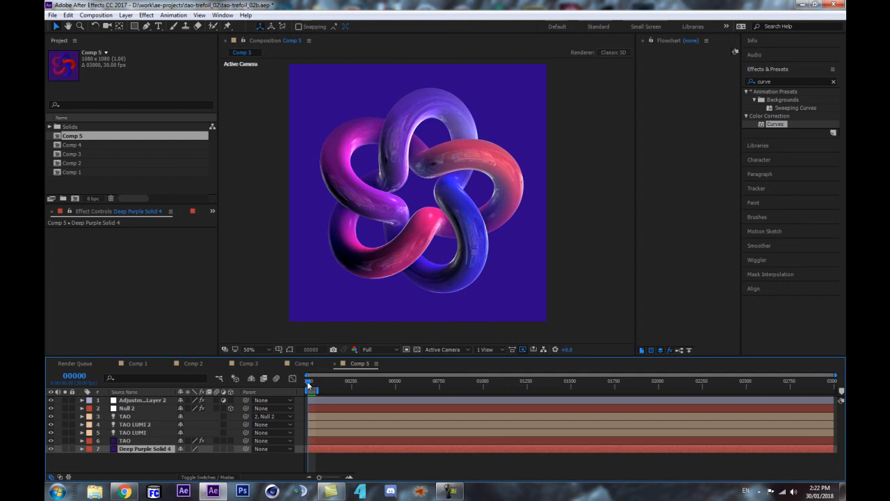